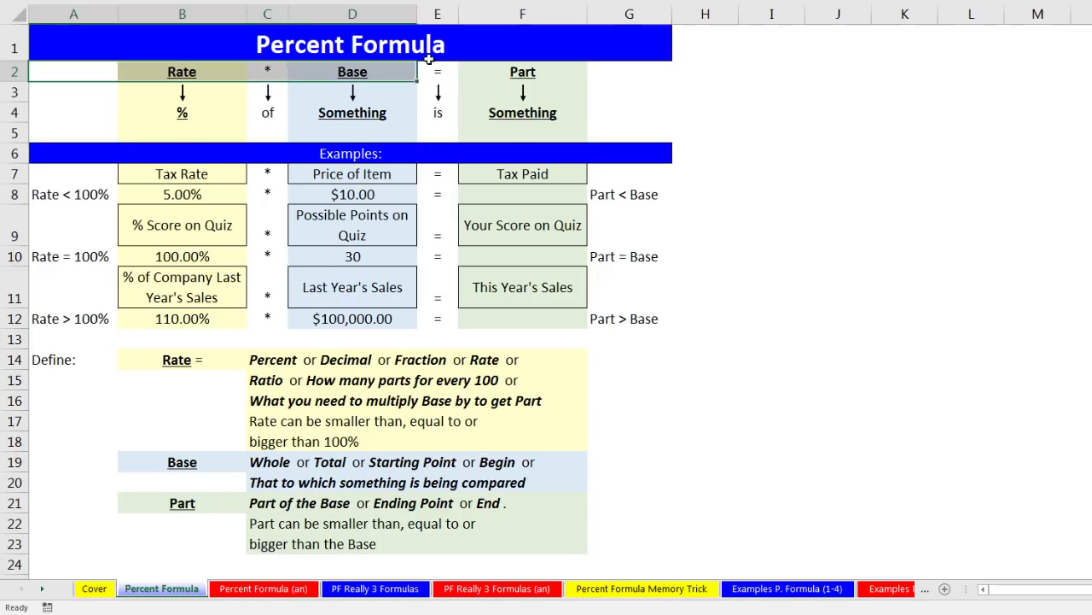
Calculate the Tax Paid in F8 by multiplying the tax rate by the price of the item, =B8*D8
click(642, 71)
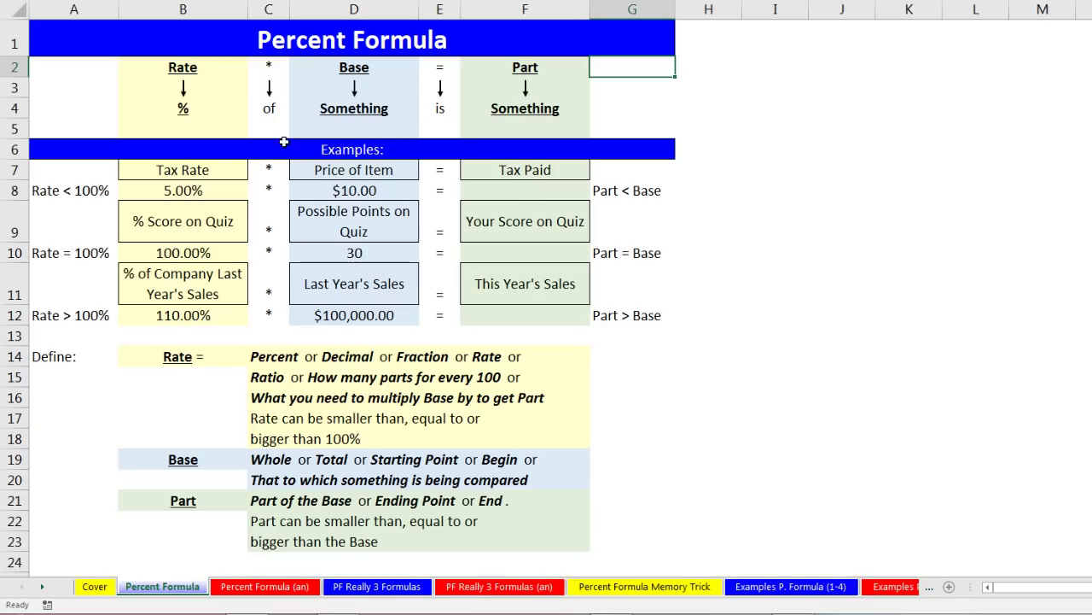
click(208, 170)
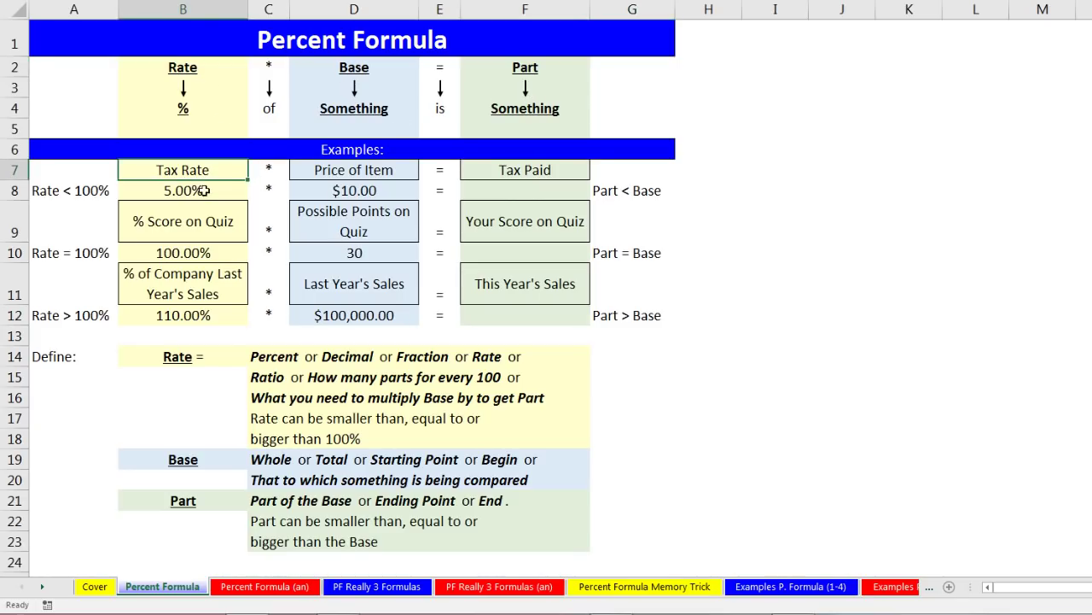
click(196, 186)
click(355, 173)
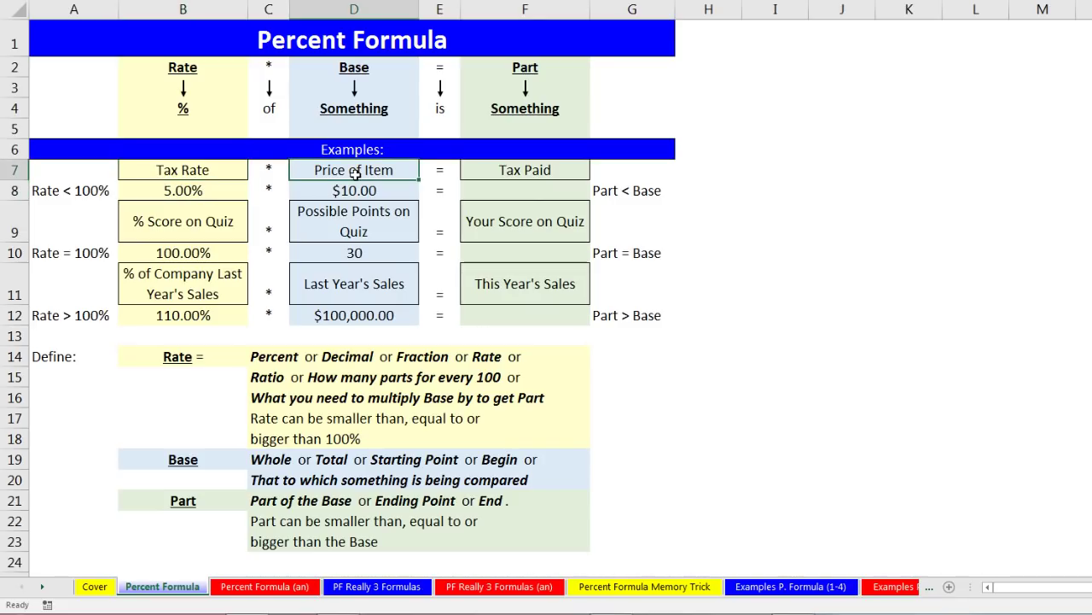
click(367, 190)
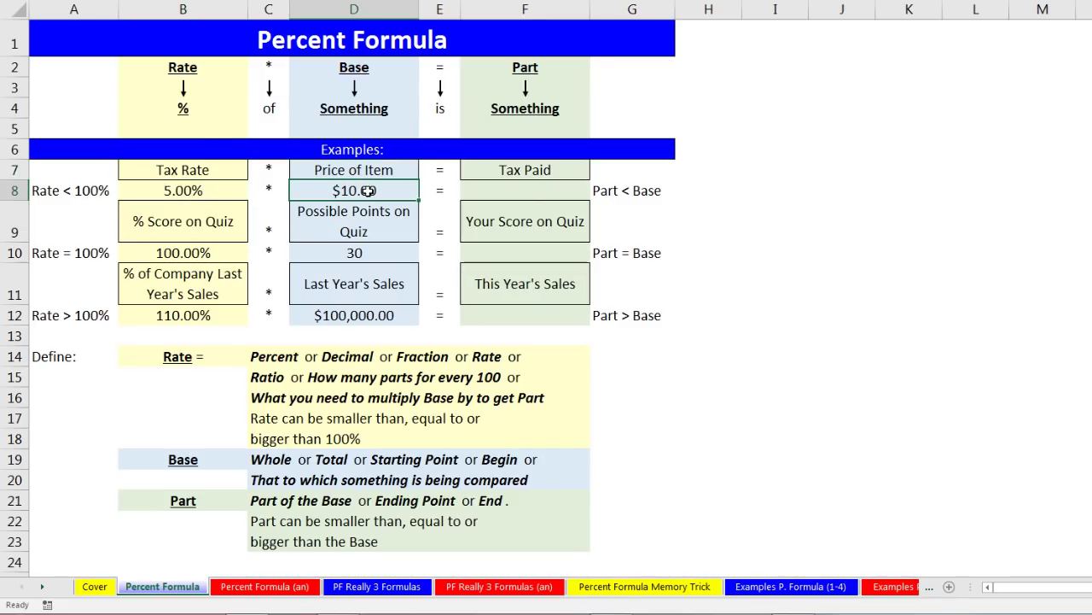
click(505, 194)
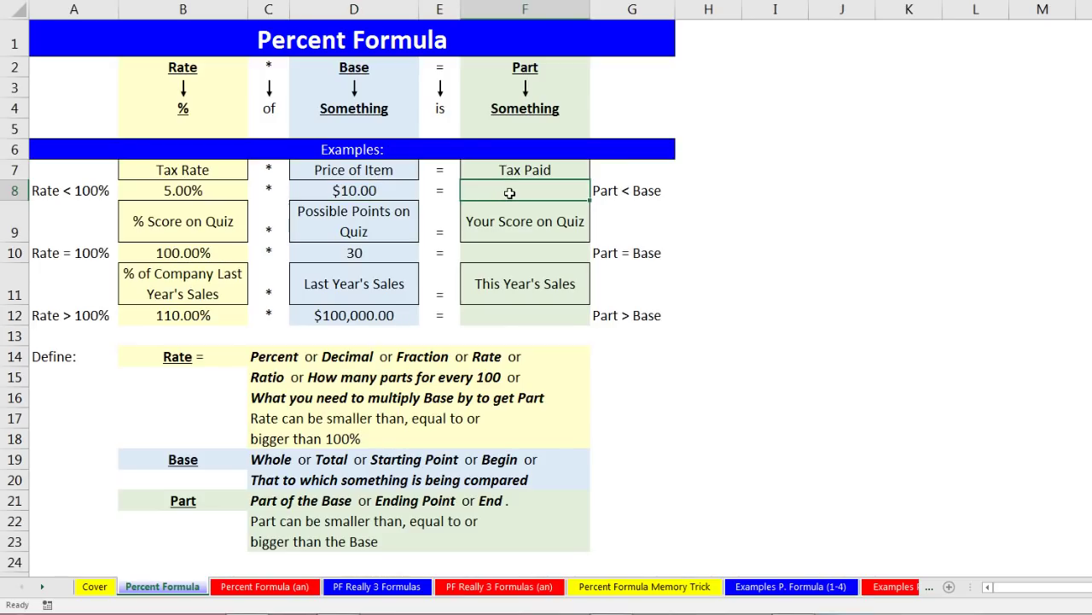
text(=)
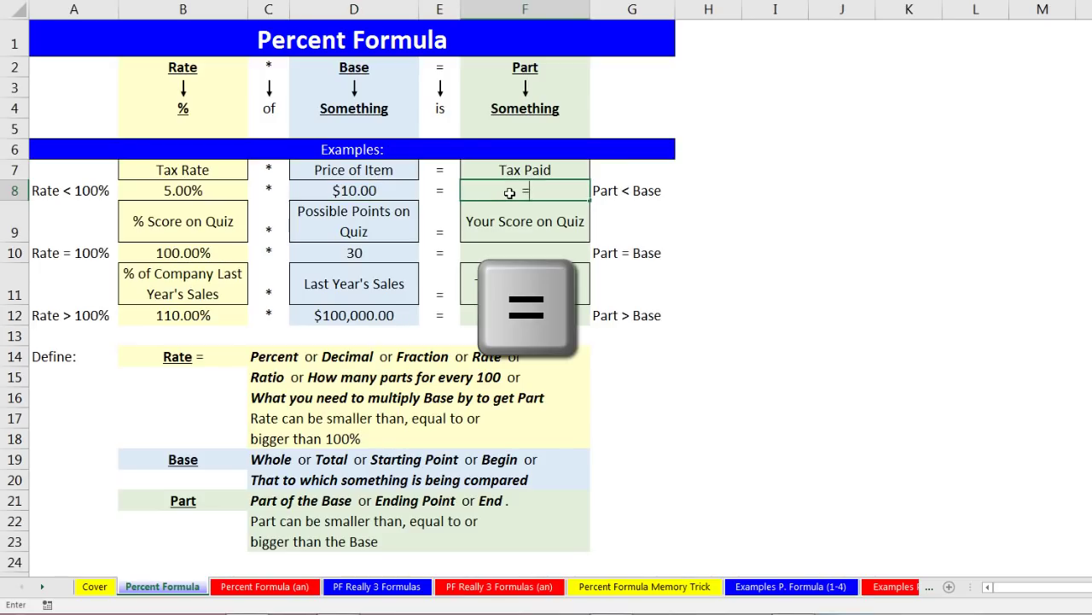
key(Left)
key(Left)
key(Left)
key(Left)
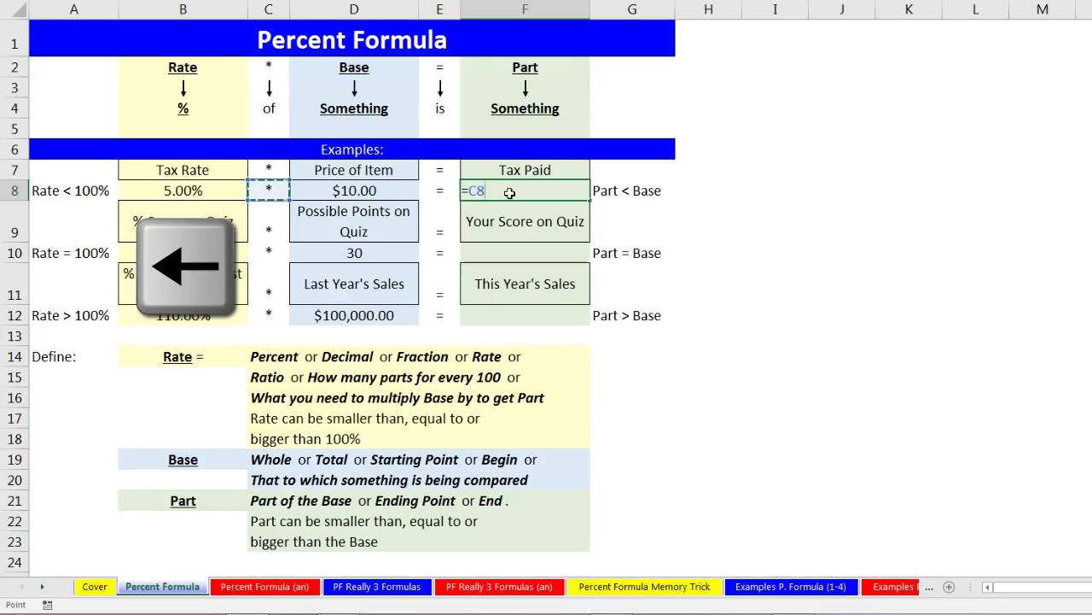
text(*)
key(Left)
key(Left)
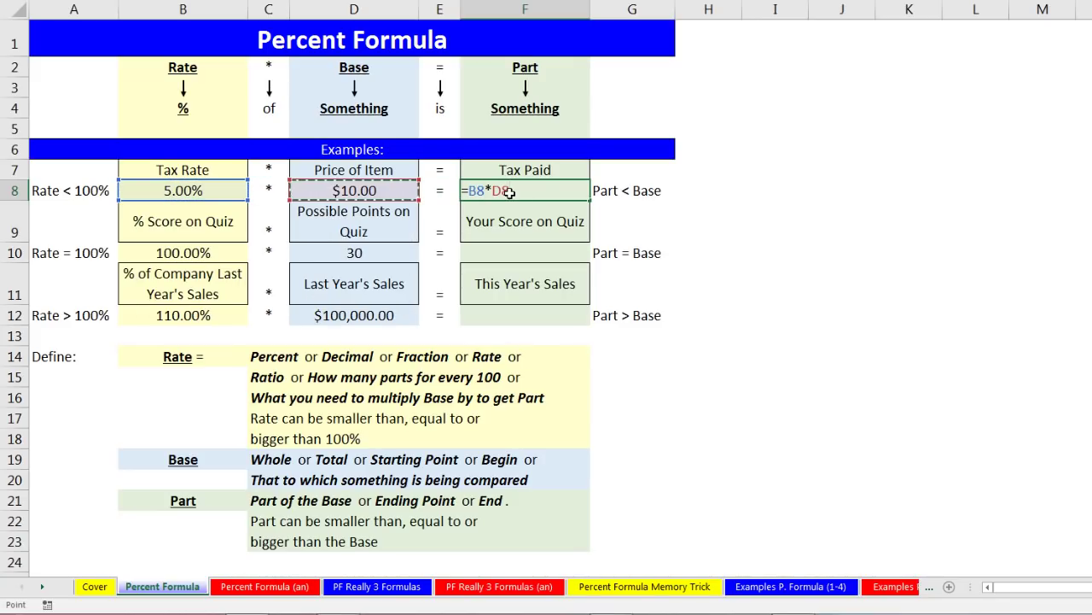
key(ctrl+Return)
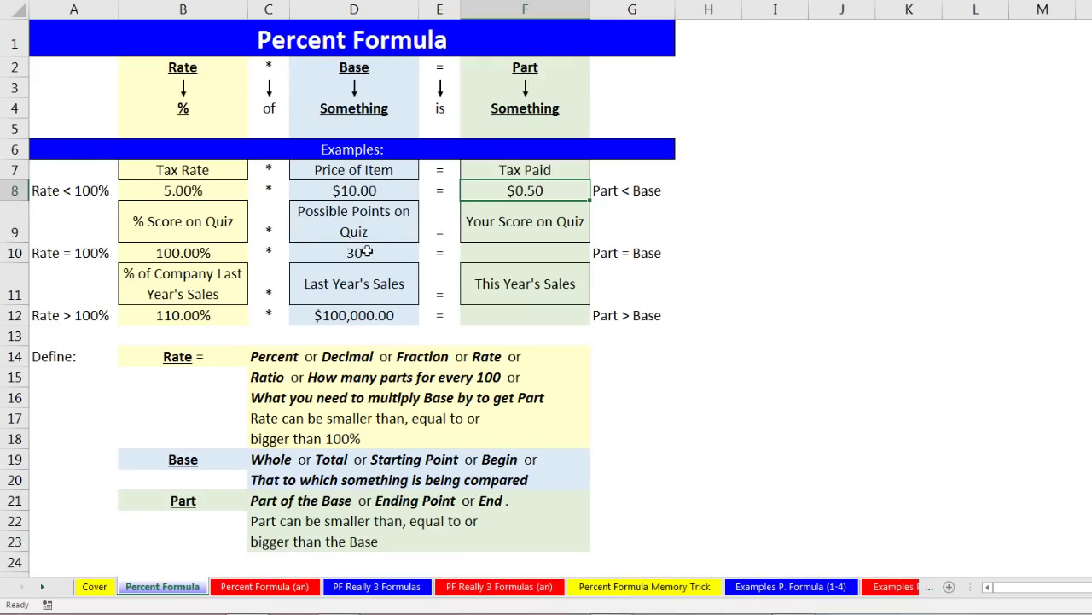
Calculate Your Score on Quiz in F10 by multiplying the score percentage by the possible points, =B10*D10
click(197, 223)
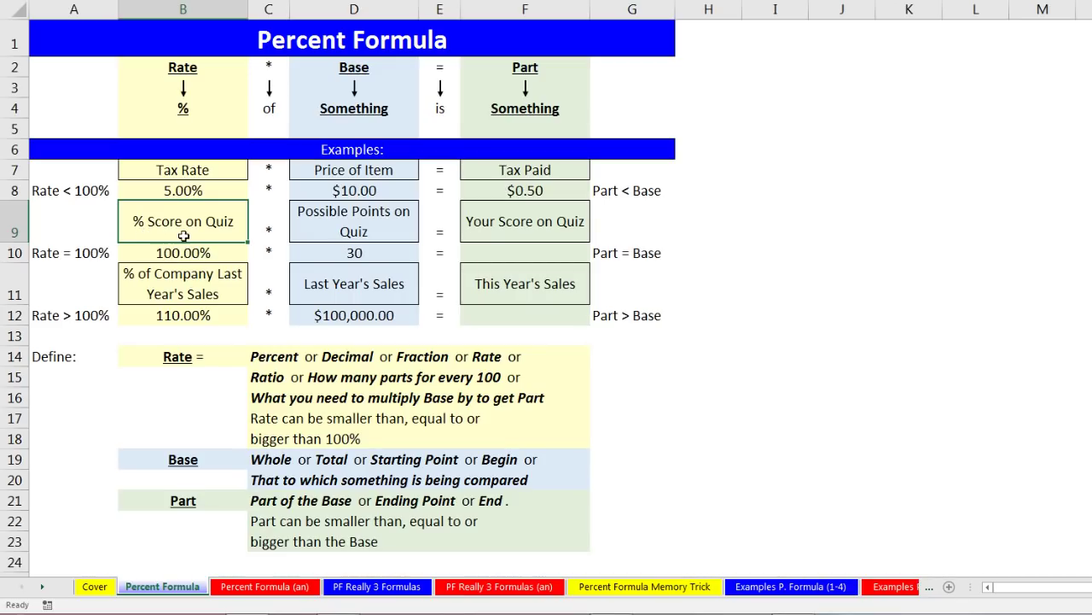
click(207, 256)
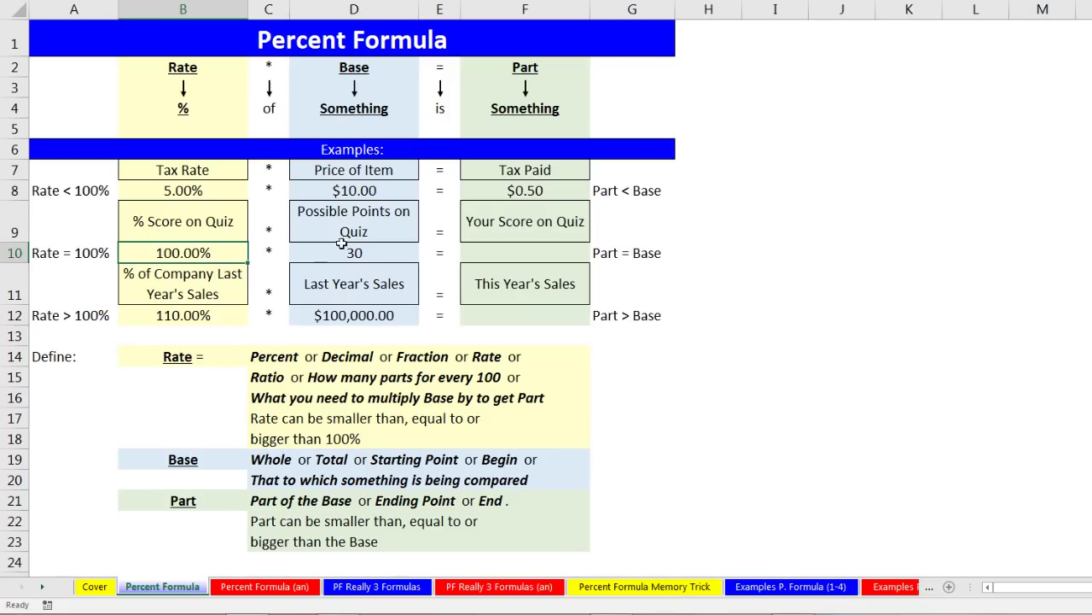
click(364, 226)
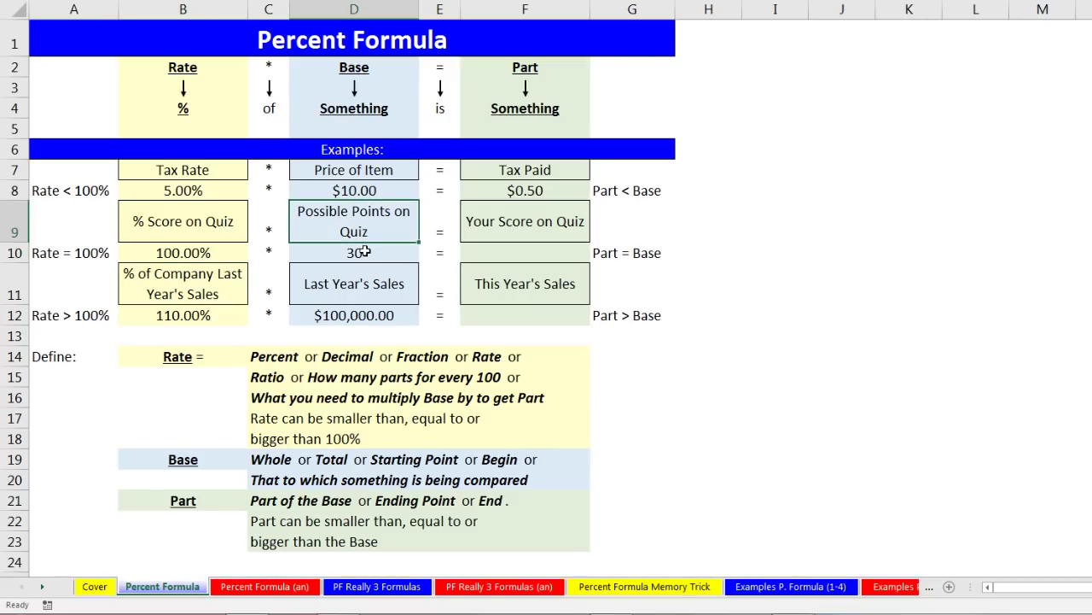
click(365, 251)
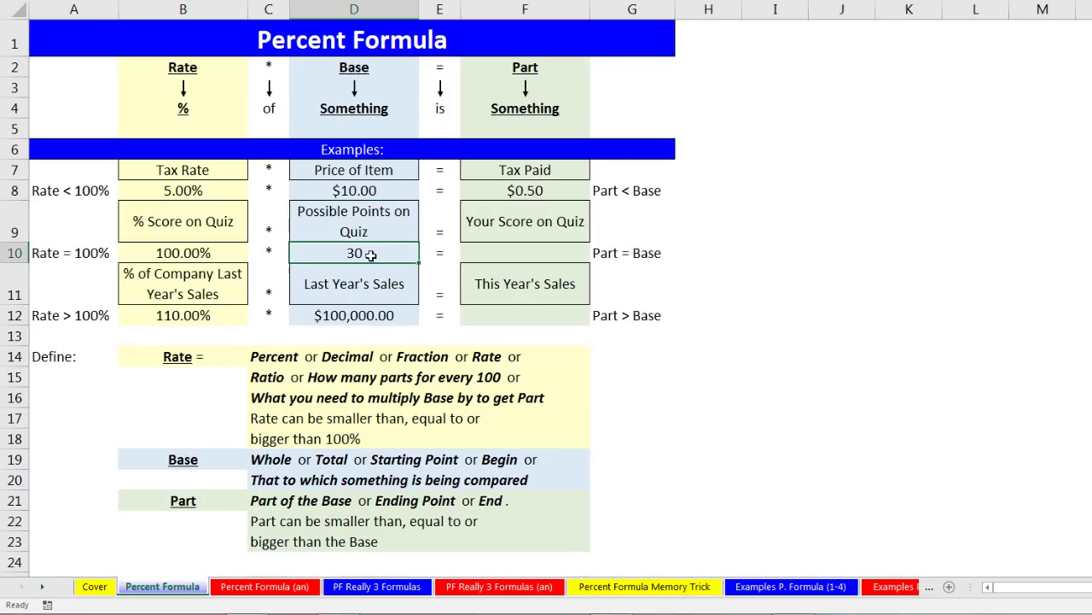
click(505, 250)
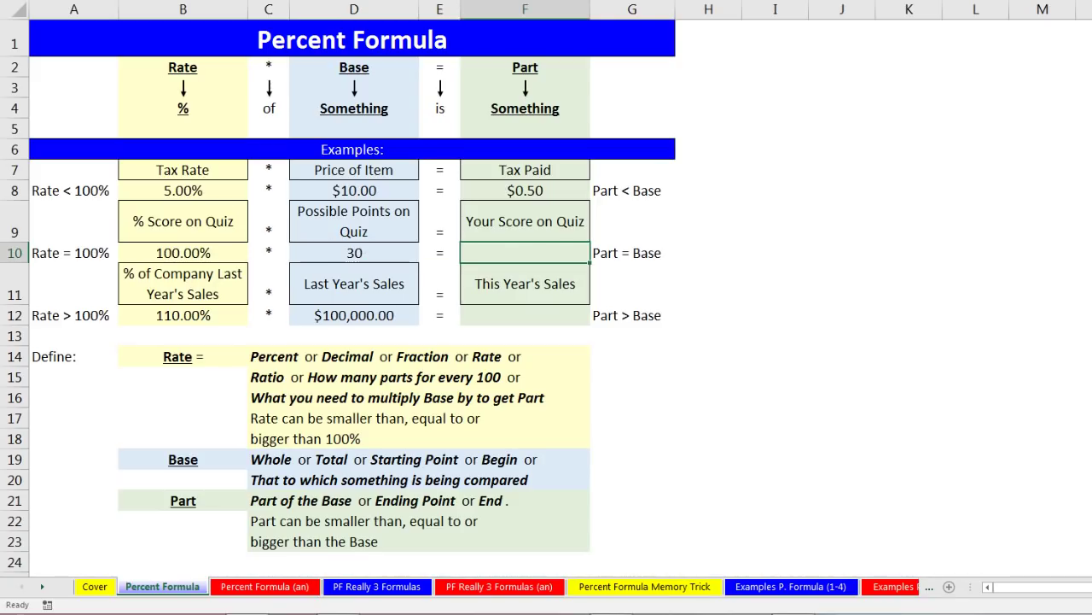
text(=)
key(Left)
key(Left)
key(Left)
key(Left)
text(*)
key(Left)
key(Left)
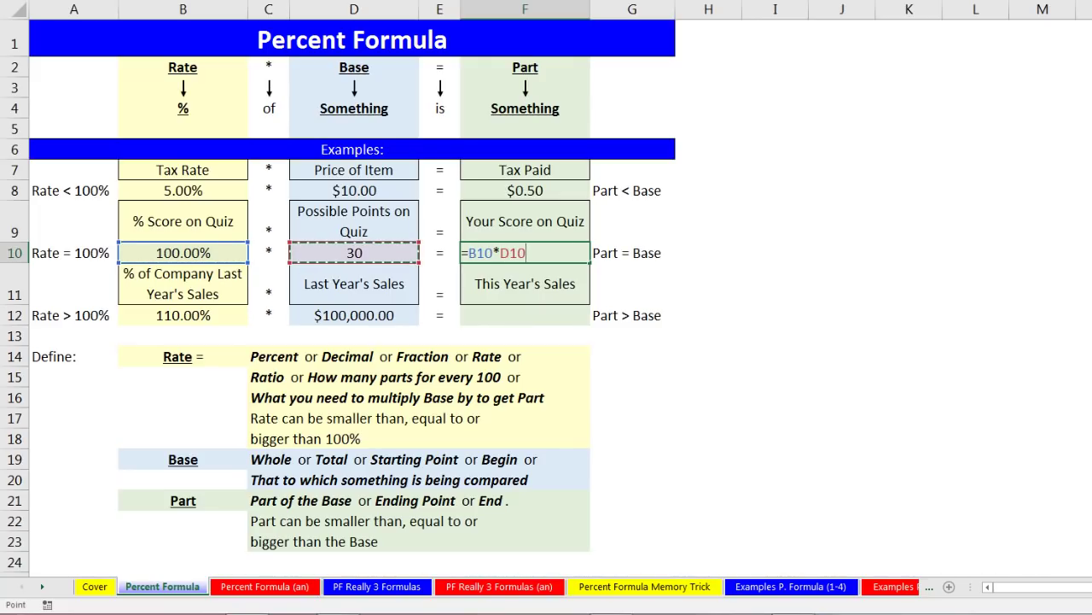
key(ctrl+Return)
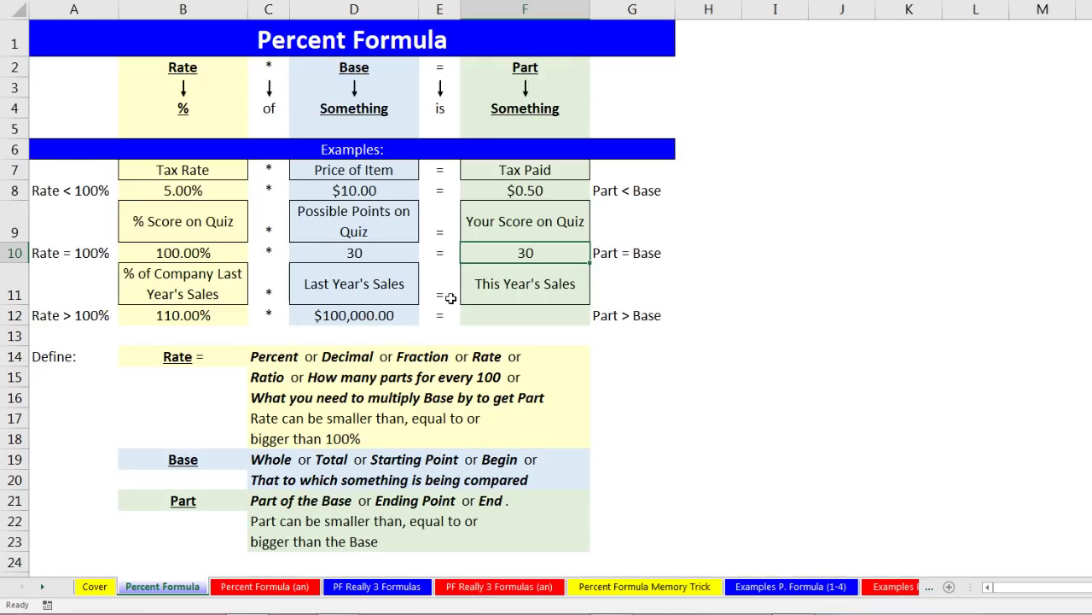
Calculate This Year's Sales in F12 by multiplying the percentage by last year's sales, =B12*D12
click(360, 316)
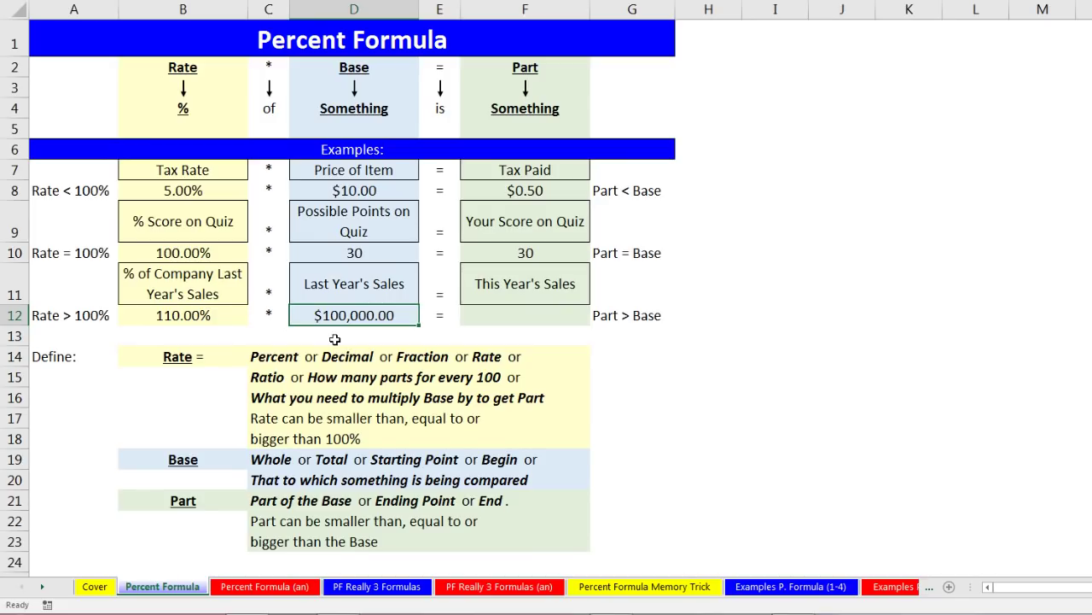
click(503, 288)
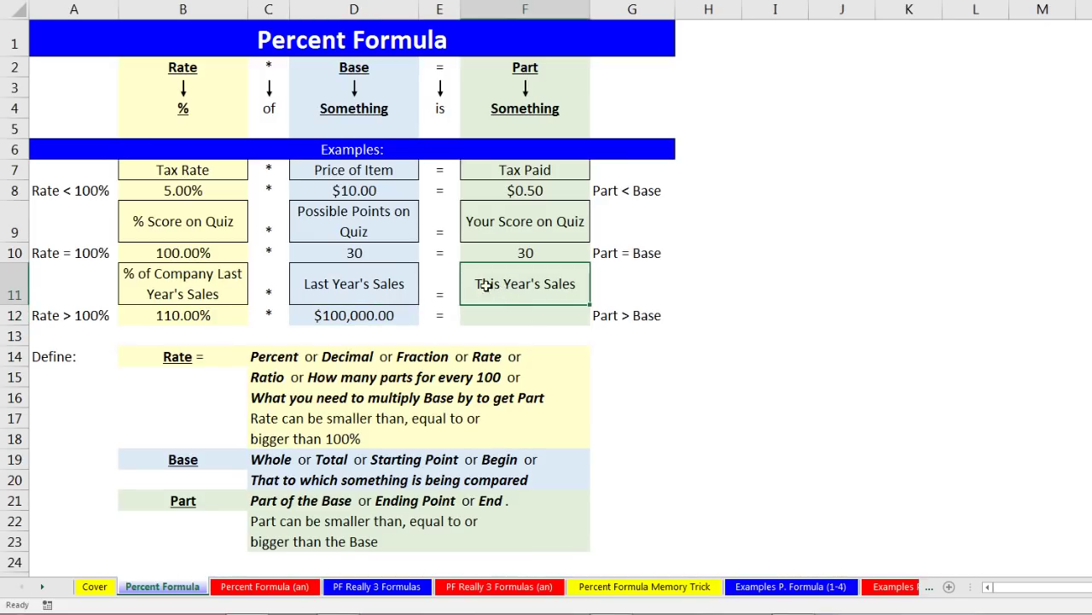
click(197, 318)
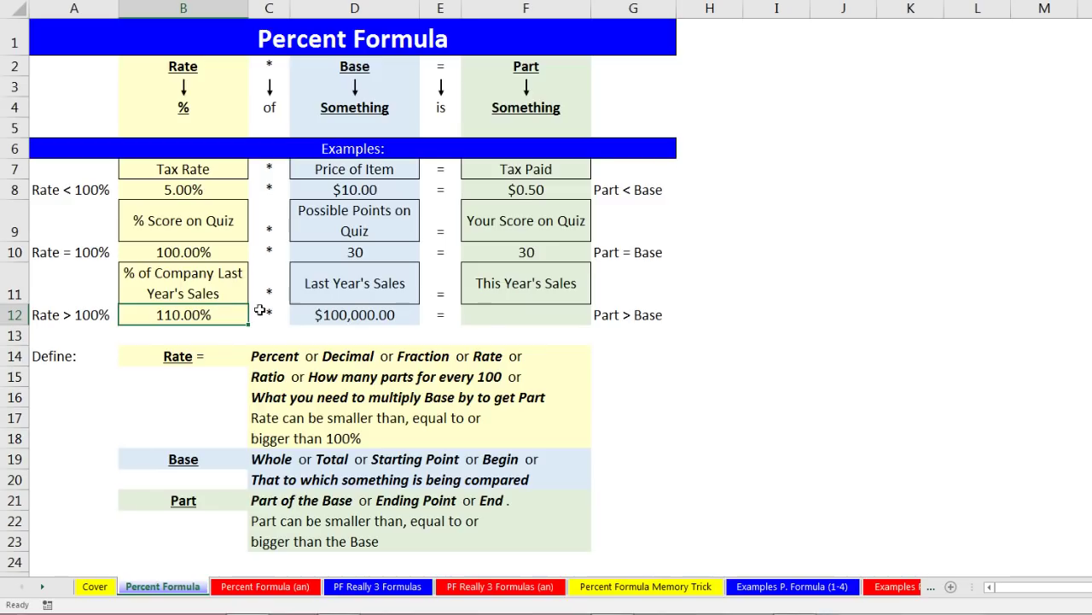
click(487, 314)
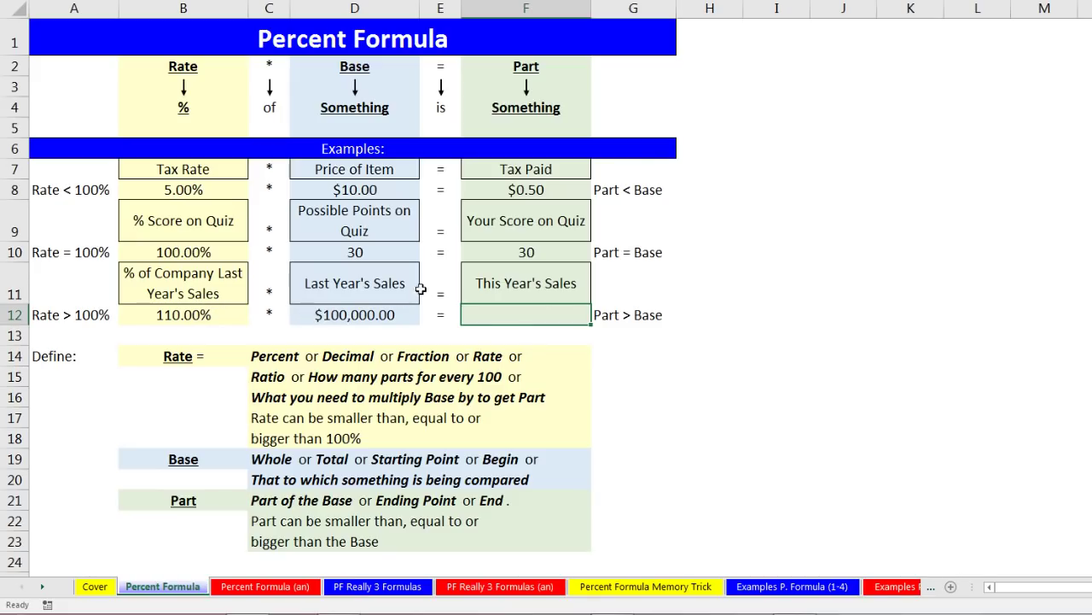
text(=)
key(Left)
key(Left)
key(Left)
key(Left)
text(*)
key(Left)
key(Left)
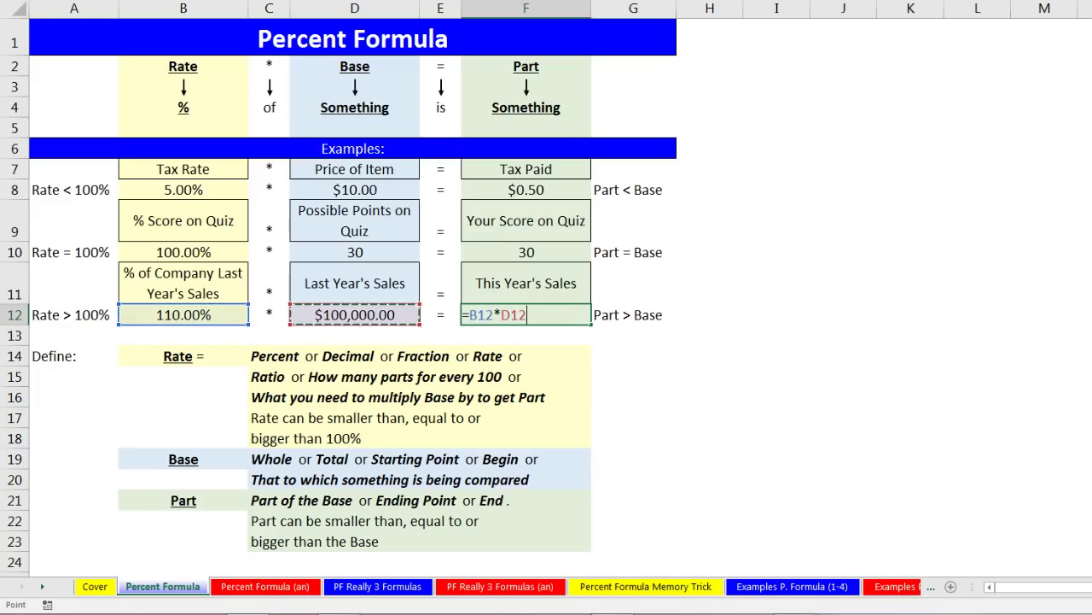
key(ctrl+Return)
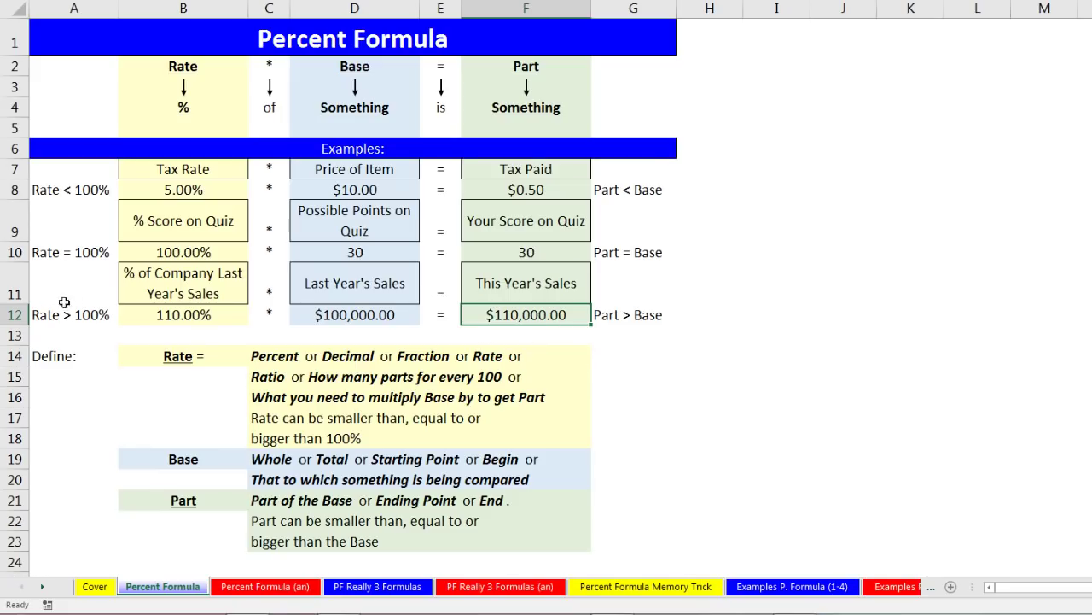
scroll(641, 392, down, 5)
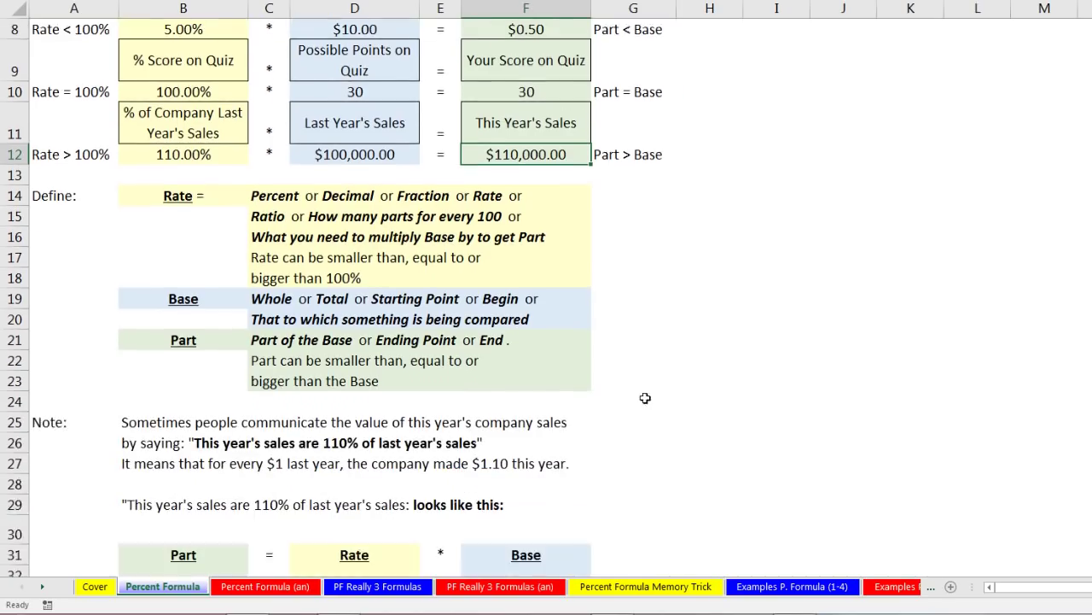
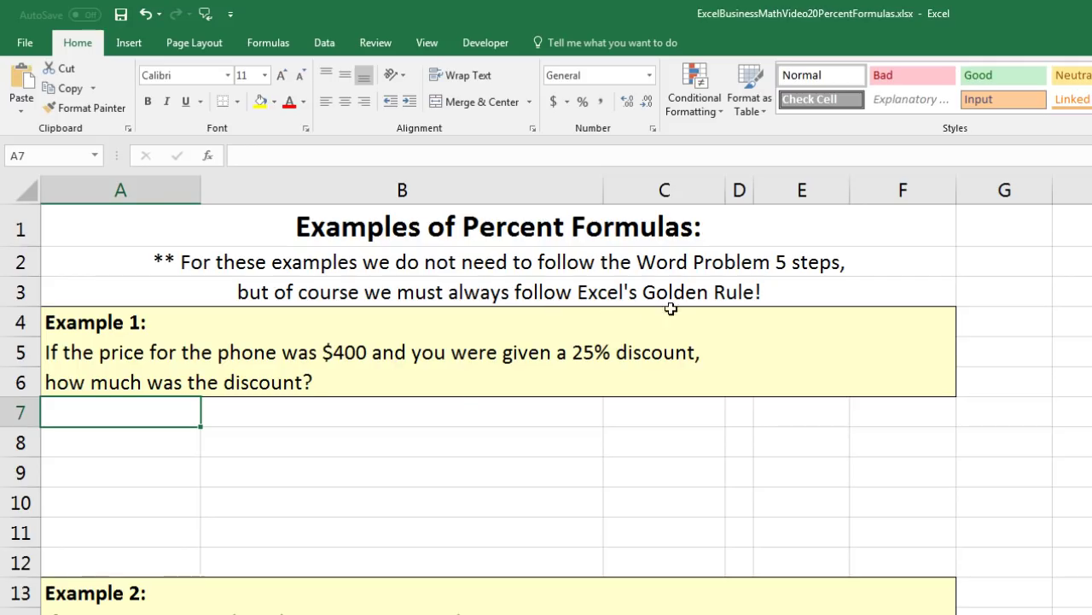
click(368, 437)
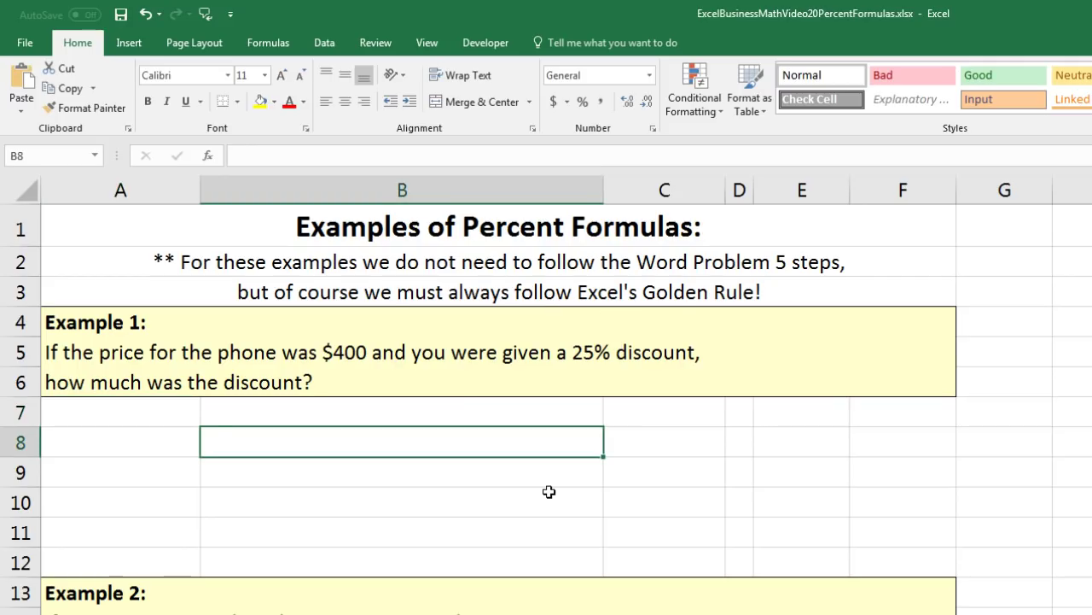
text(=)
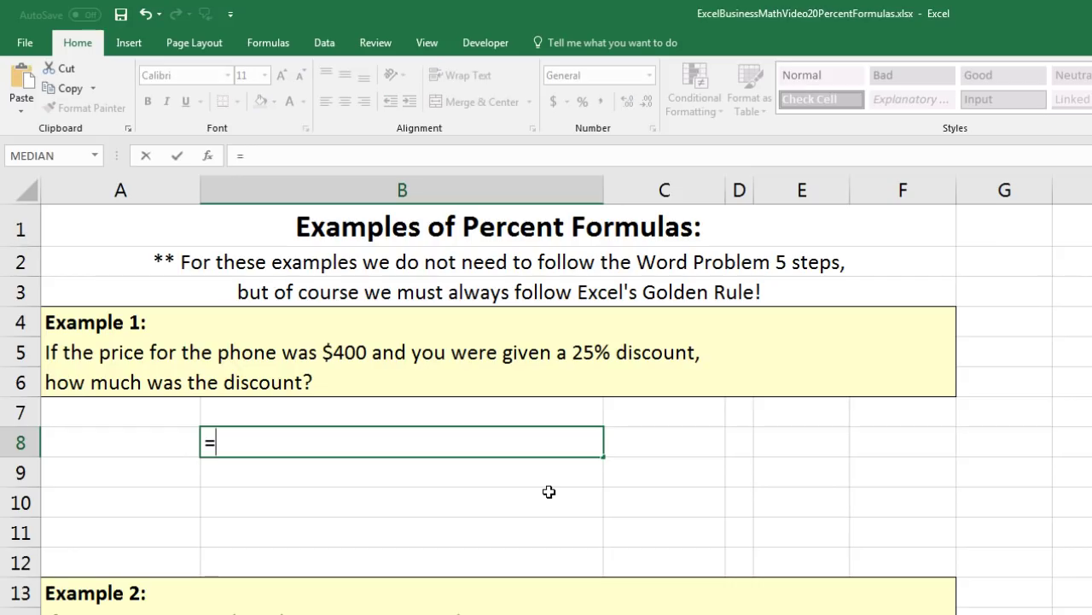
text(400*.12)
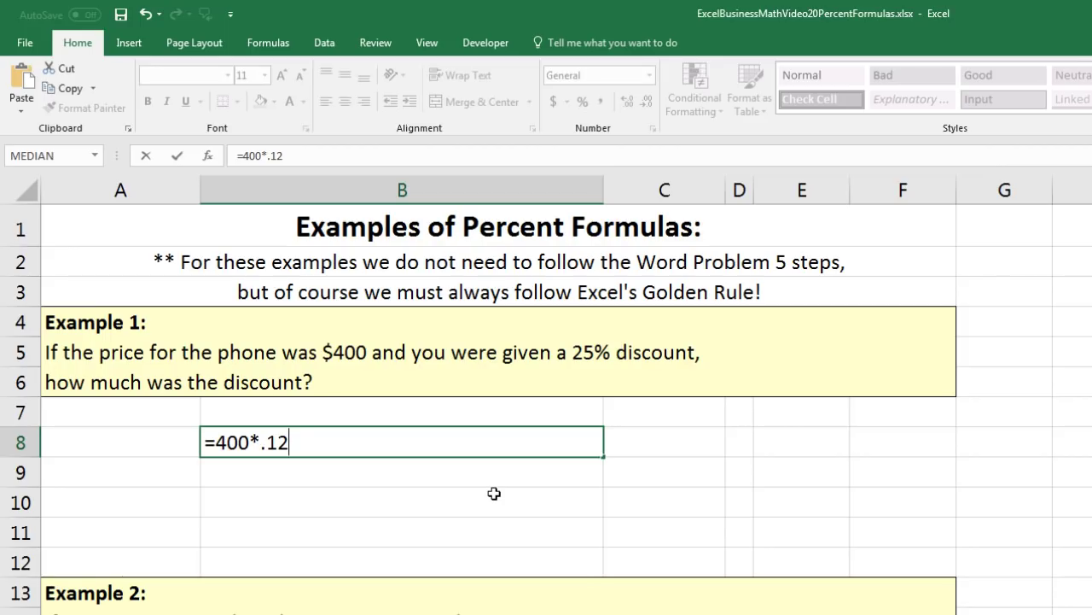
key(Escape)
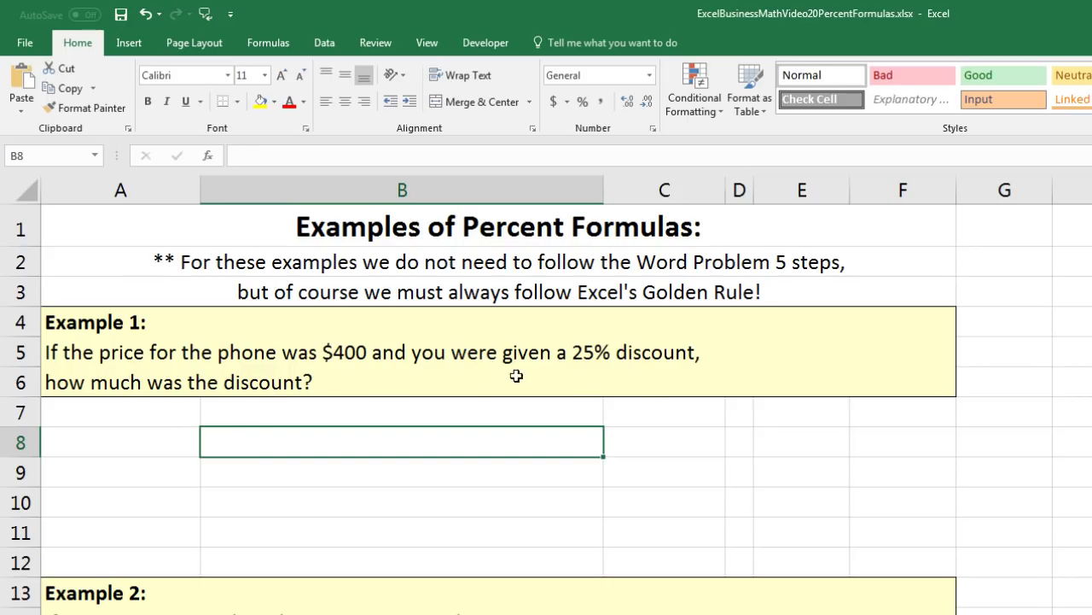
Enter the labels "Rate =", "Base =", "Part =" and "Formula:" in A7 to A10 below Example 1
click(154, 422)
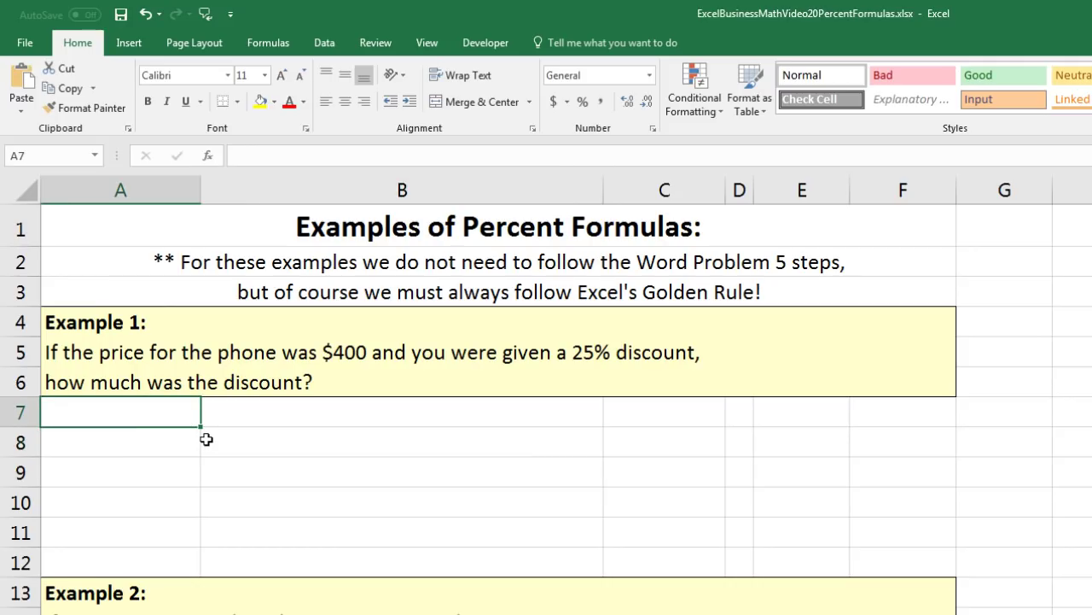
text(Rate =)
key(Return)
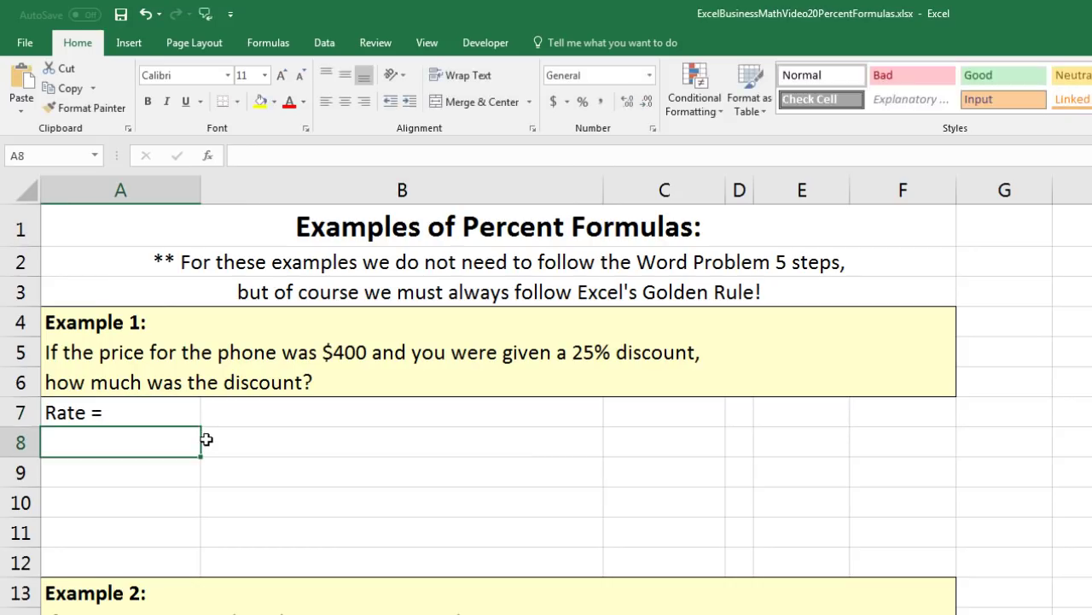
text(Base =)
key(Return)
text(Part =)
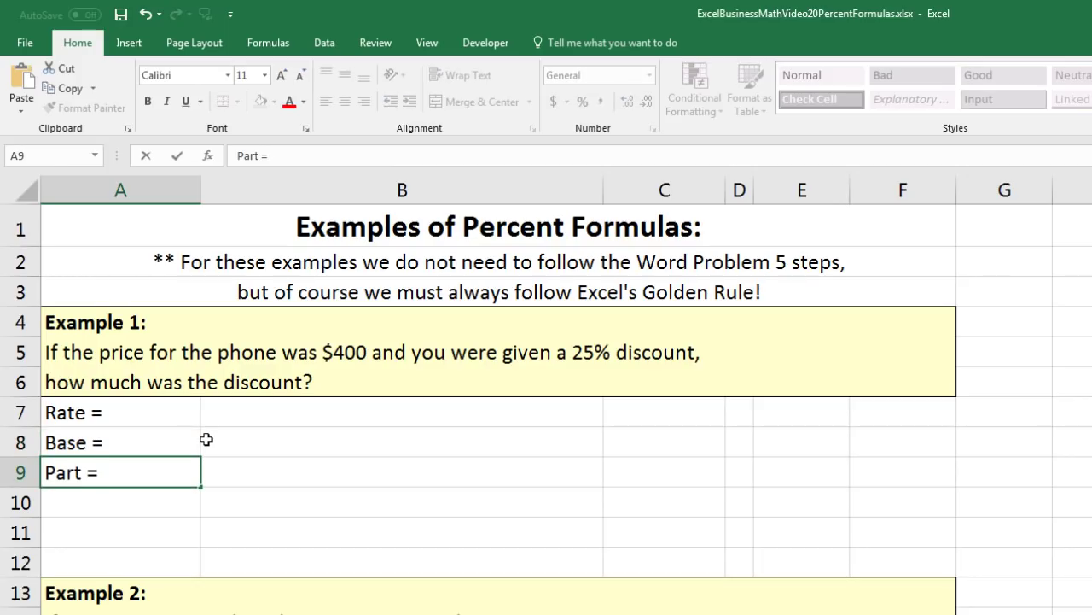
key(Return)
text(Formula:)
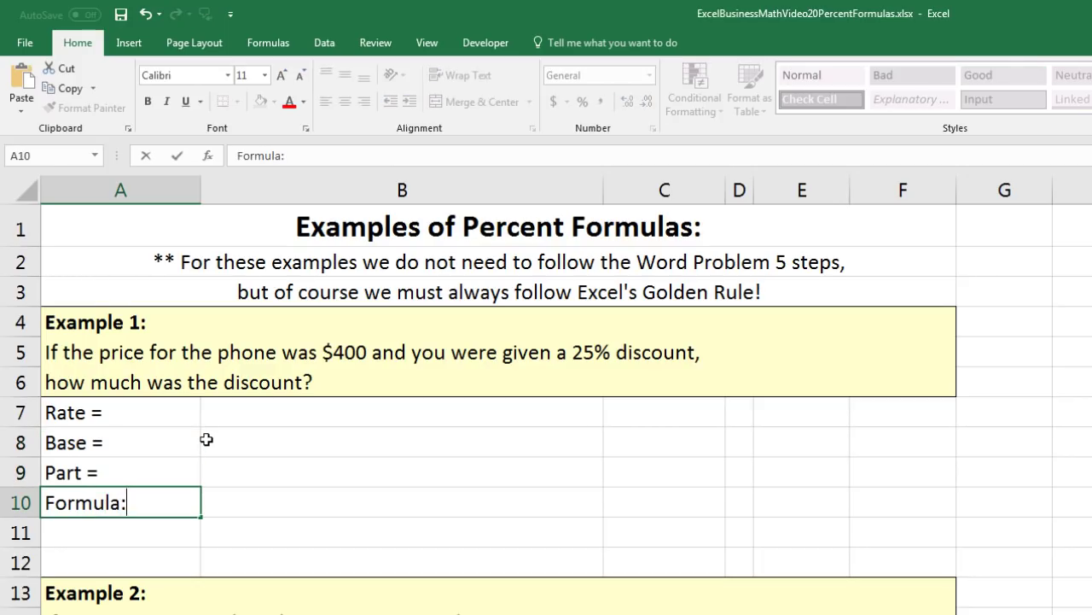
click(323, 522)
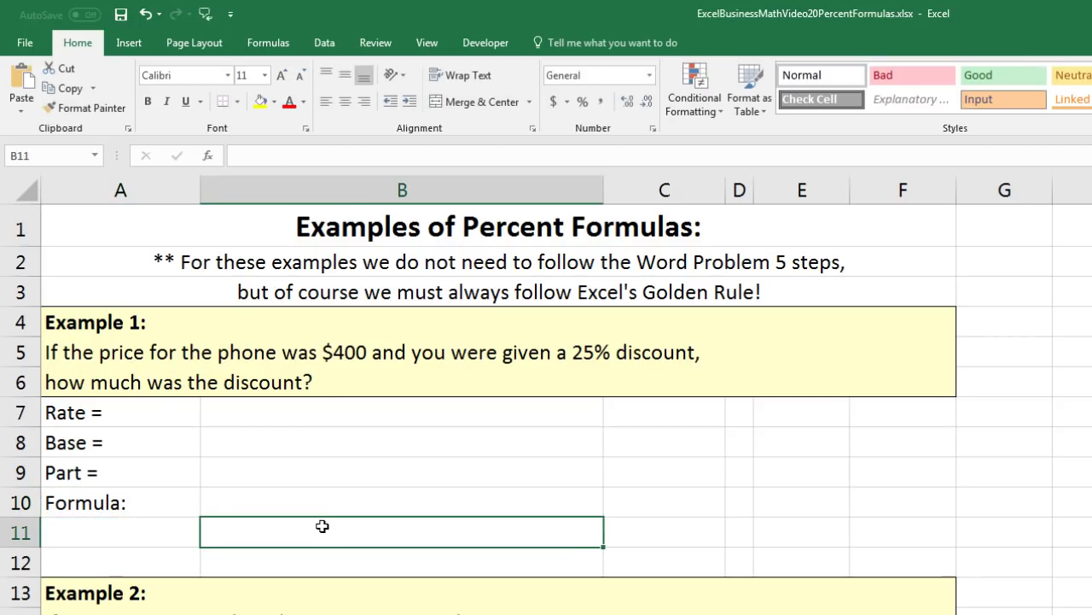
Enter the rate 25% in C7 and its description "% Discount on Phone" in B7
click(156, 417)
shift+click(147, 468)
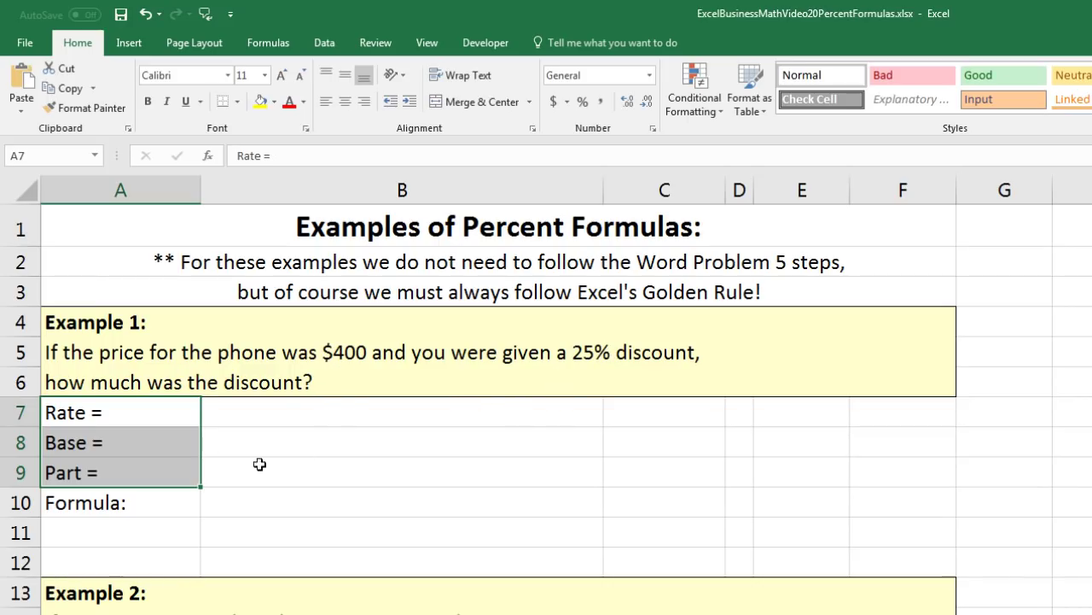
click(281, 418)
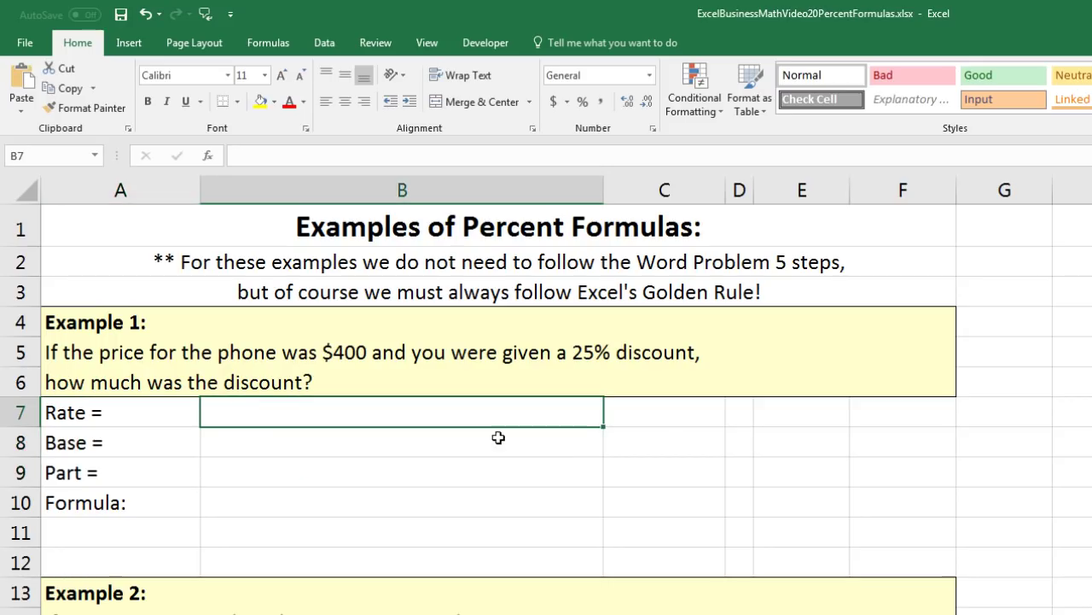
click(670, 416)
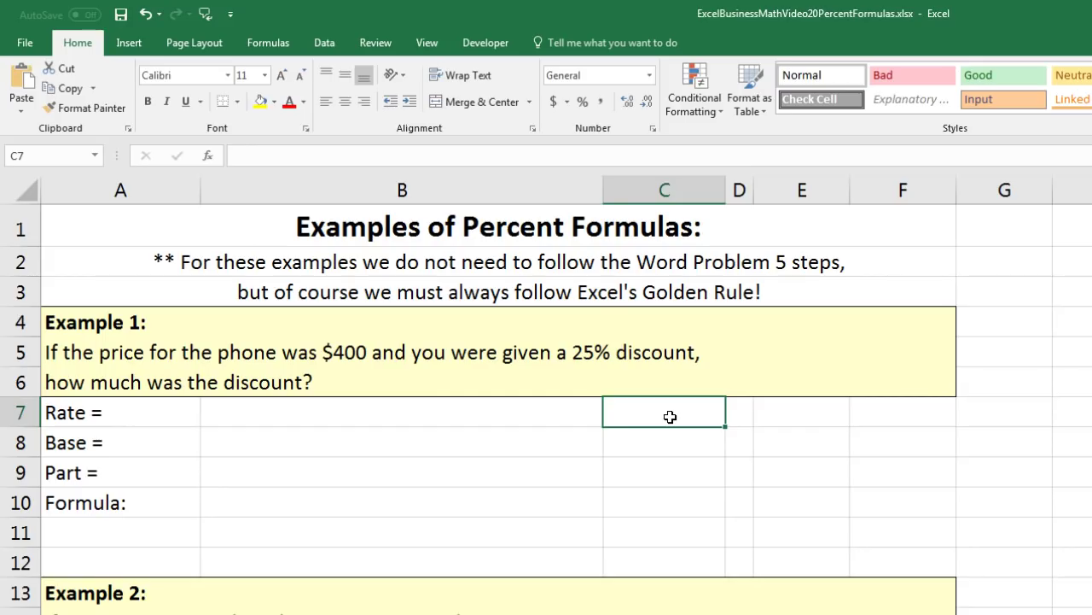
text(2)
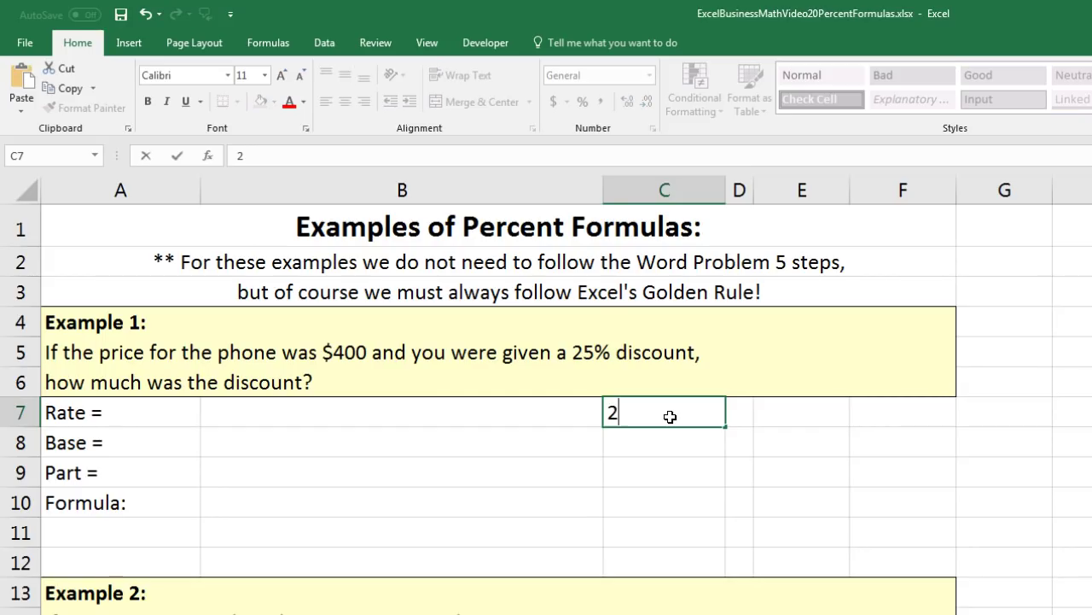
text(5%)
key(ctrl+Return)
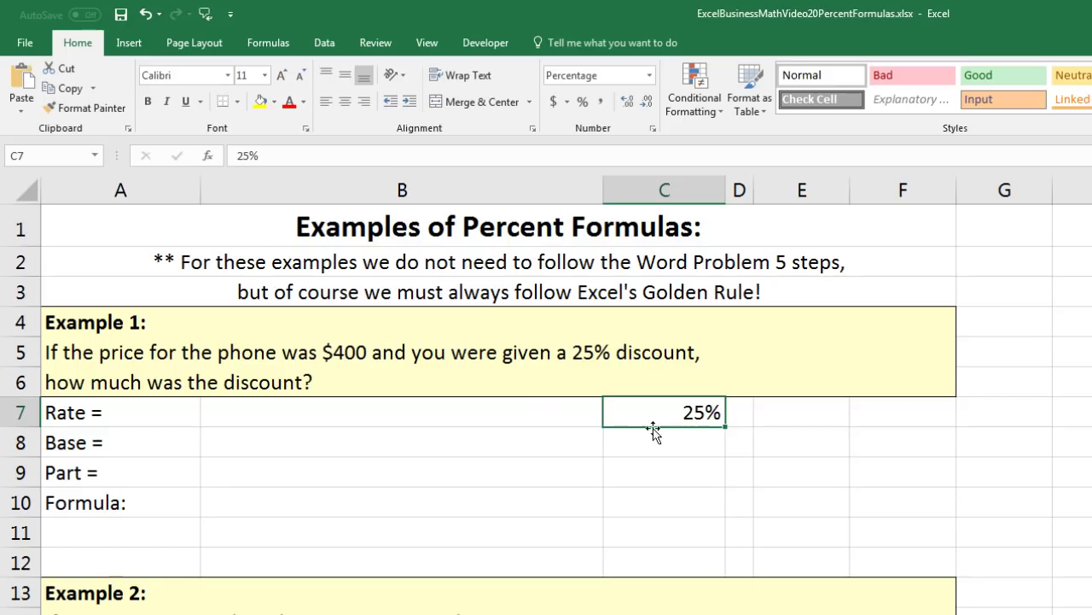
click(548, 416)
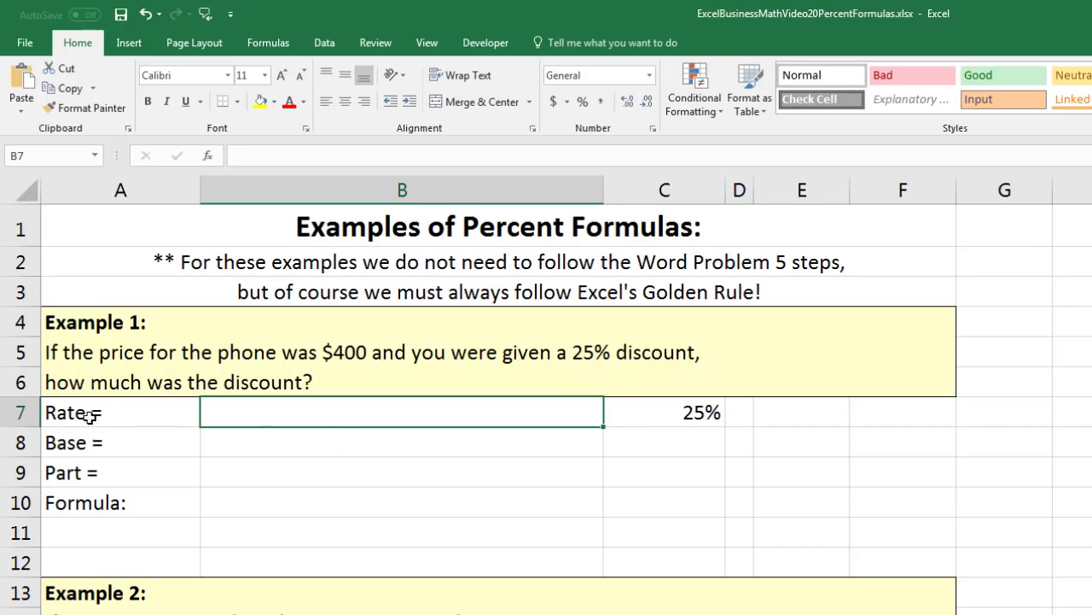
text(% Discount on Phone)
key(Return)
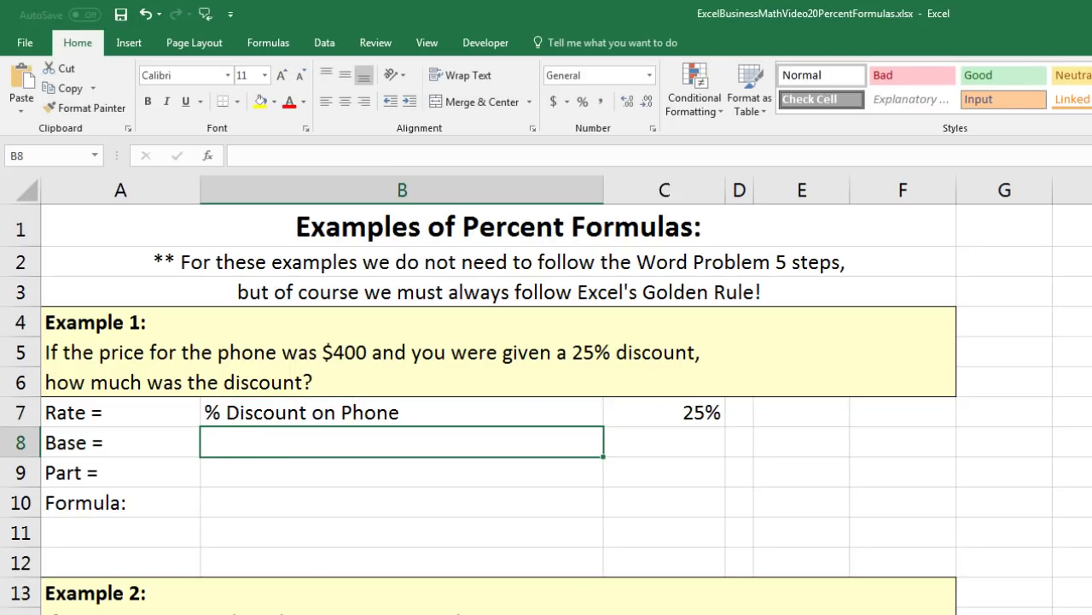
Enter the base description "Price of Phone" in B8 with the value $400 in C8
text(Price of Phone)
key(Tab)
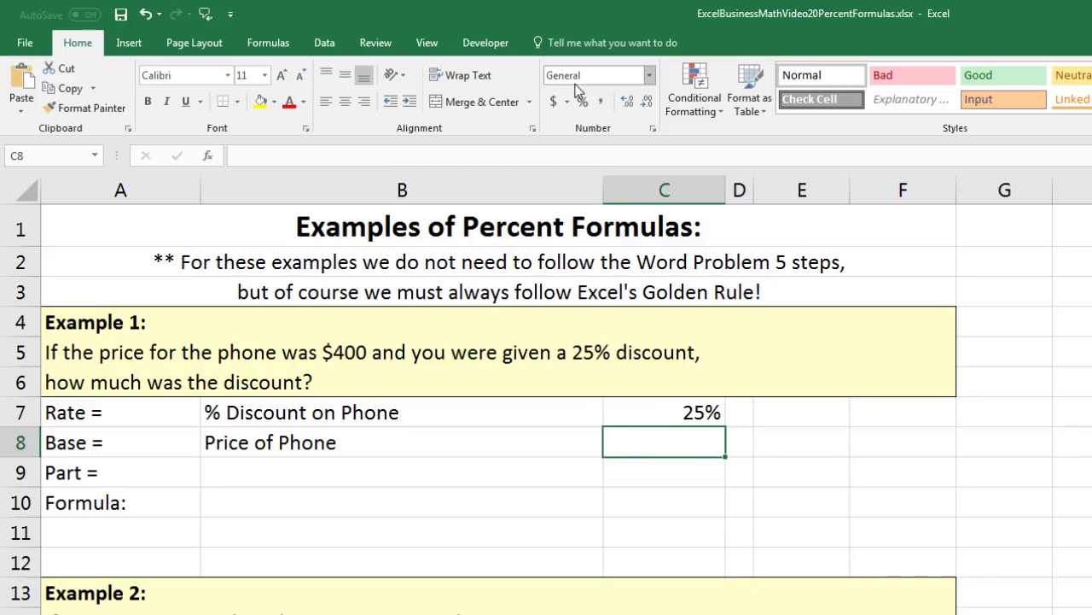
text($400)
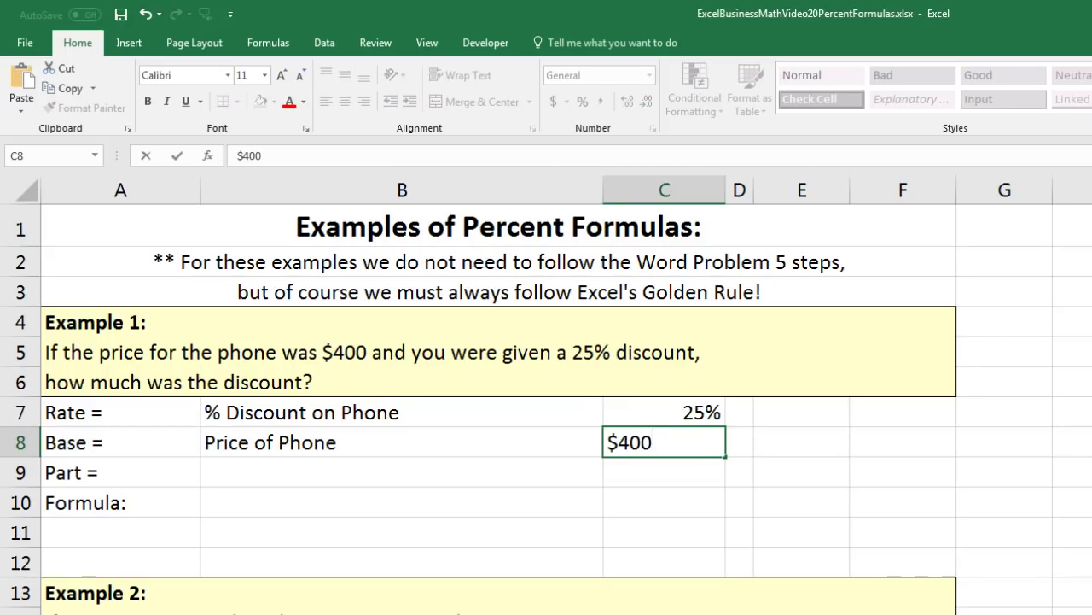
key(ctrl+Return)
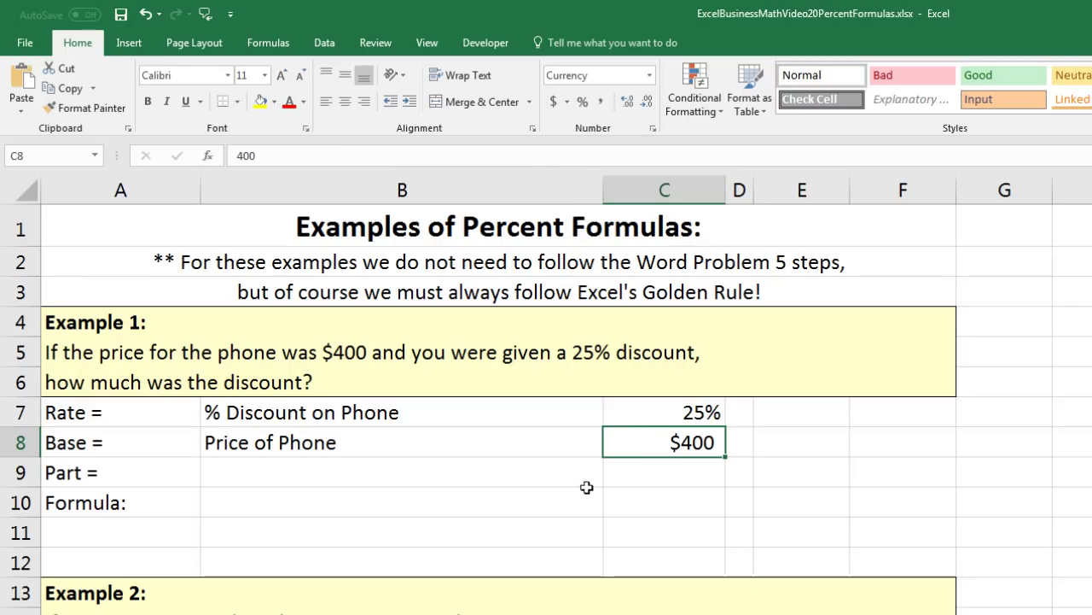
Describe the part as "$ Discount" in B9 and write the formula text "Part = Base * Rate" in B10
click(338, 472)
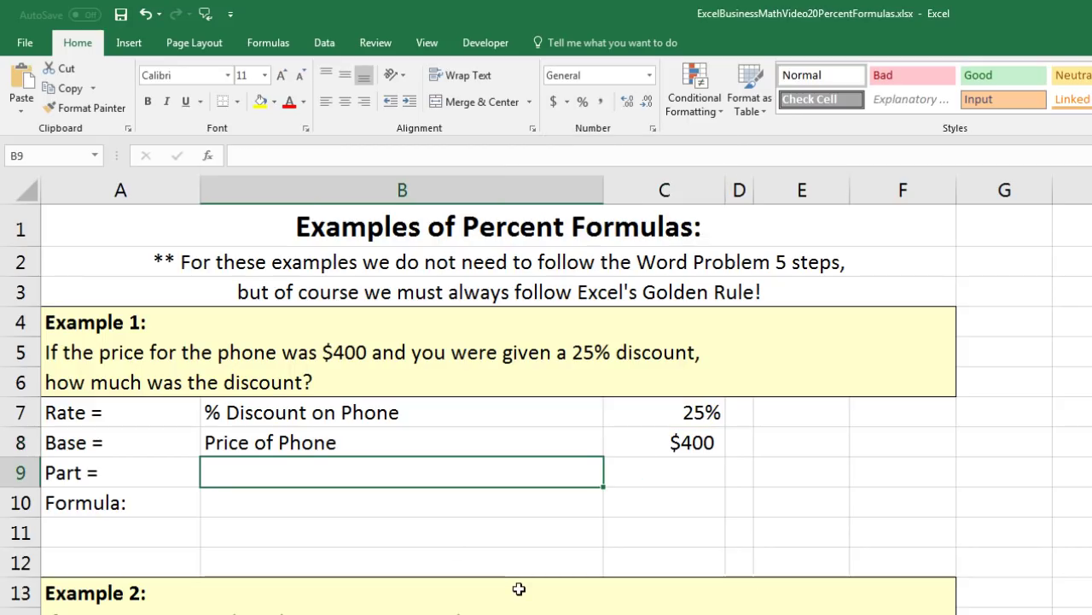
text($ Discount)
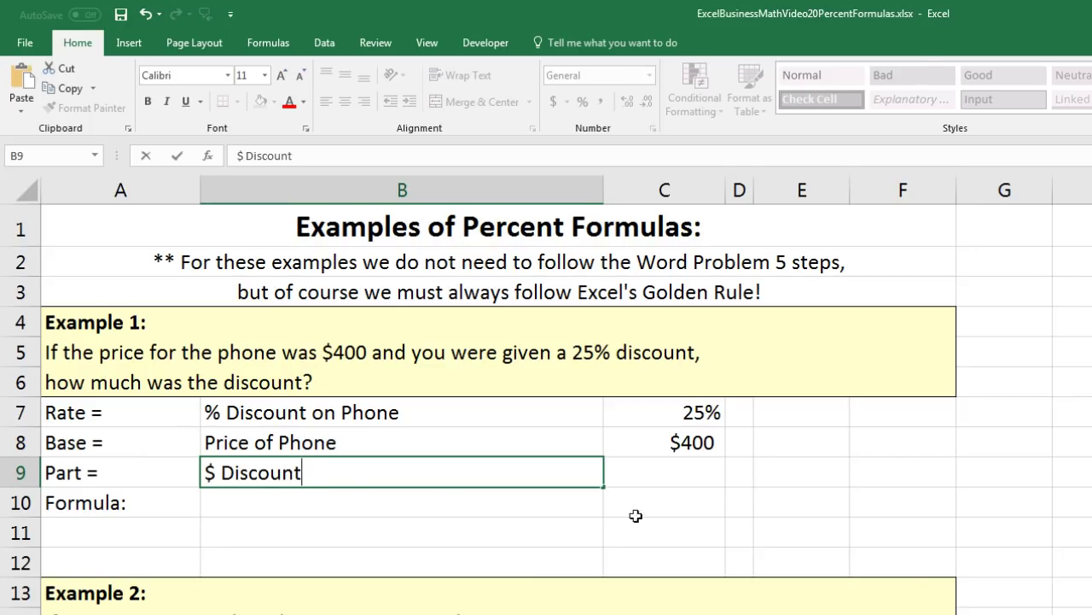
key(Tab)
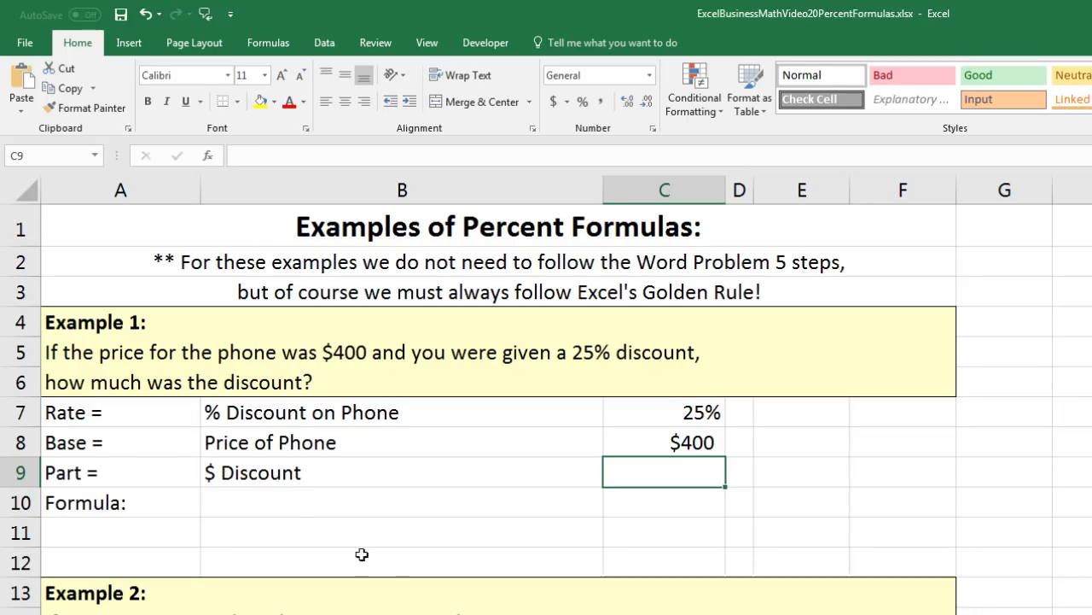
click(288, 509)
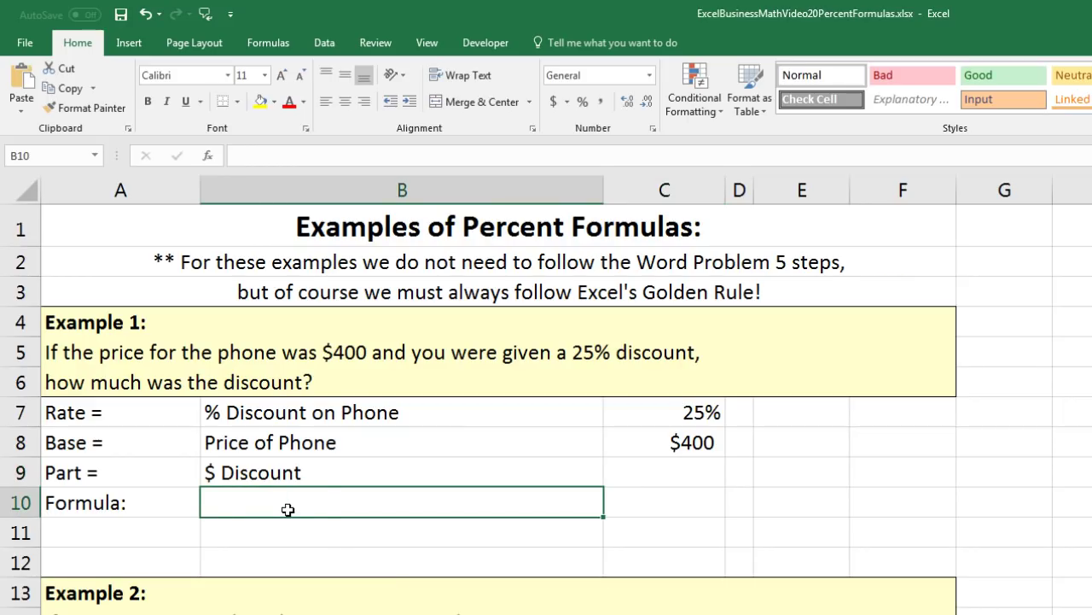
text(Part = Base * Rate)
key(Tab)
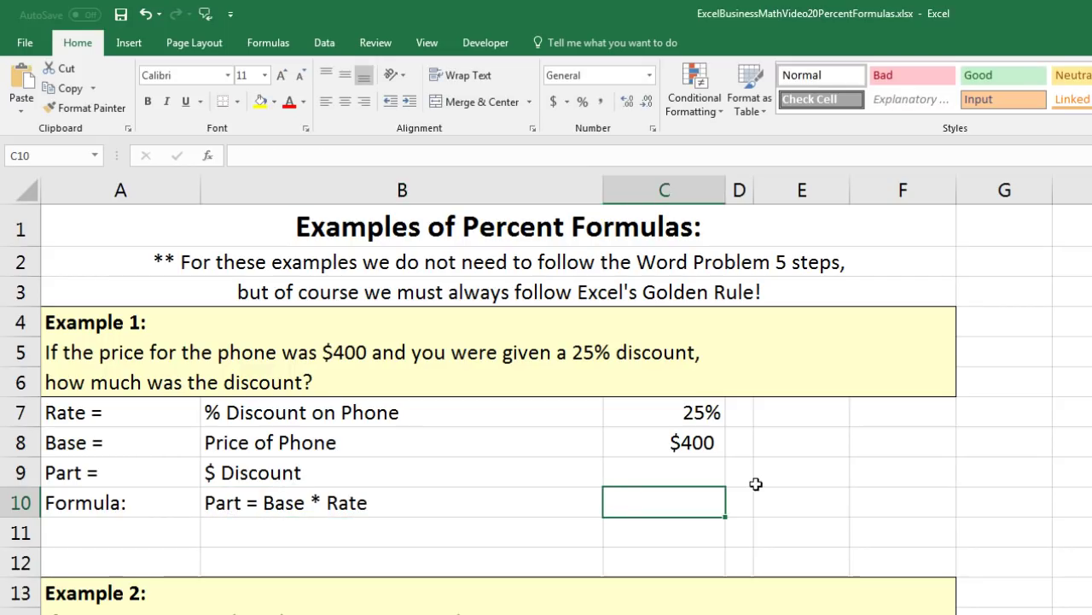
Format the answer cell C9 with a light green fill and an outline border
click(708, 471)
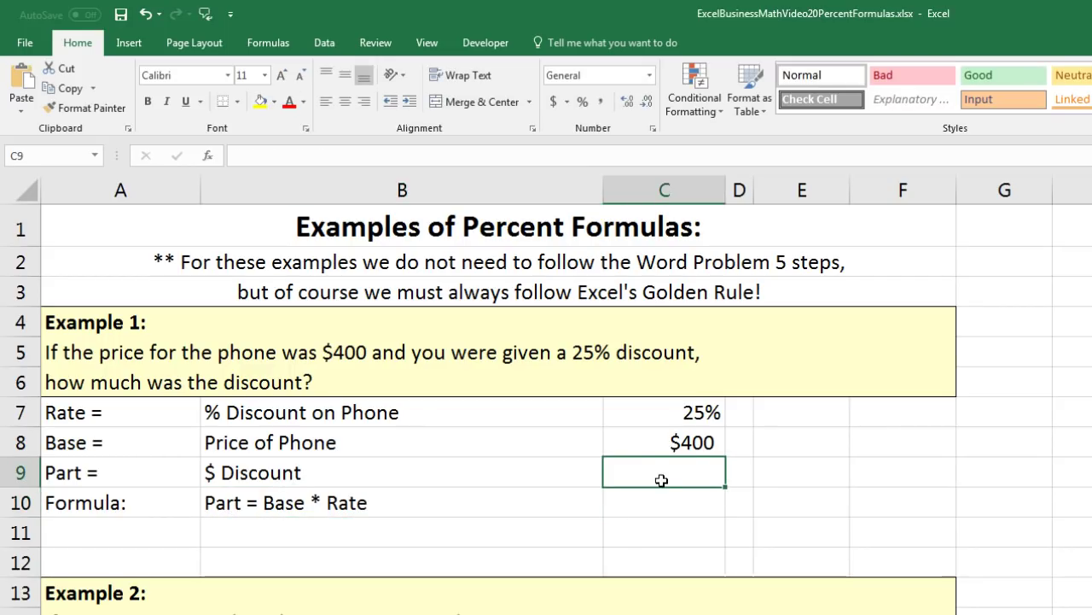
right_click(661, 480)
click(748, 452)
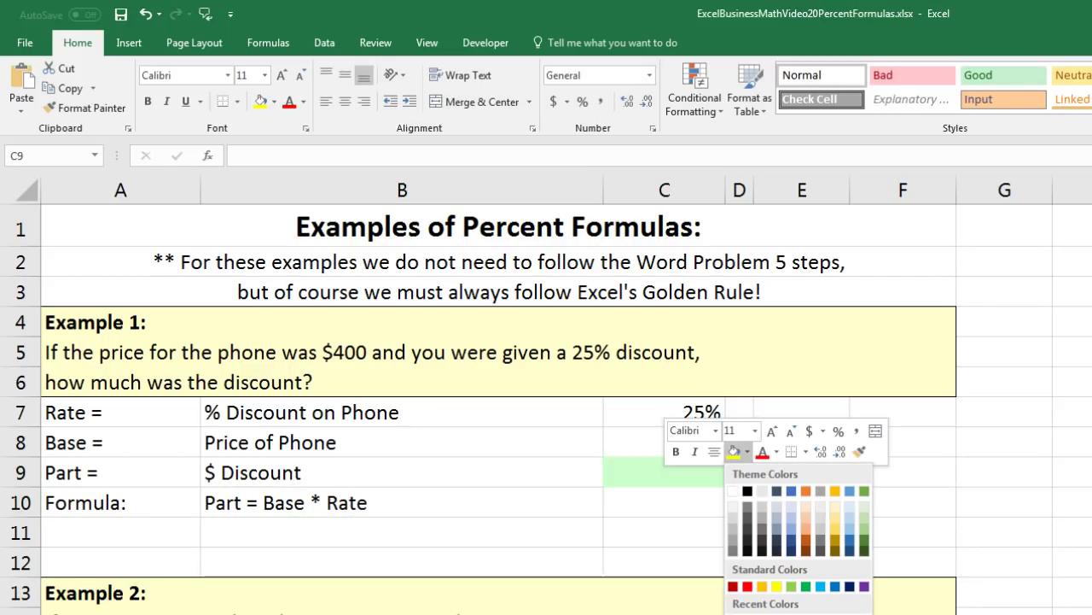
click(865, 506)
click(806, 452)
click(802, 596)
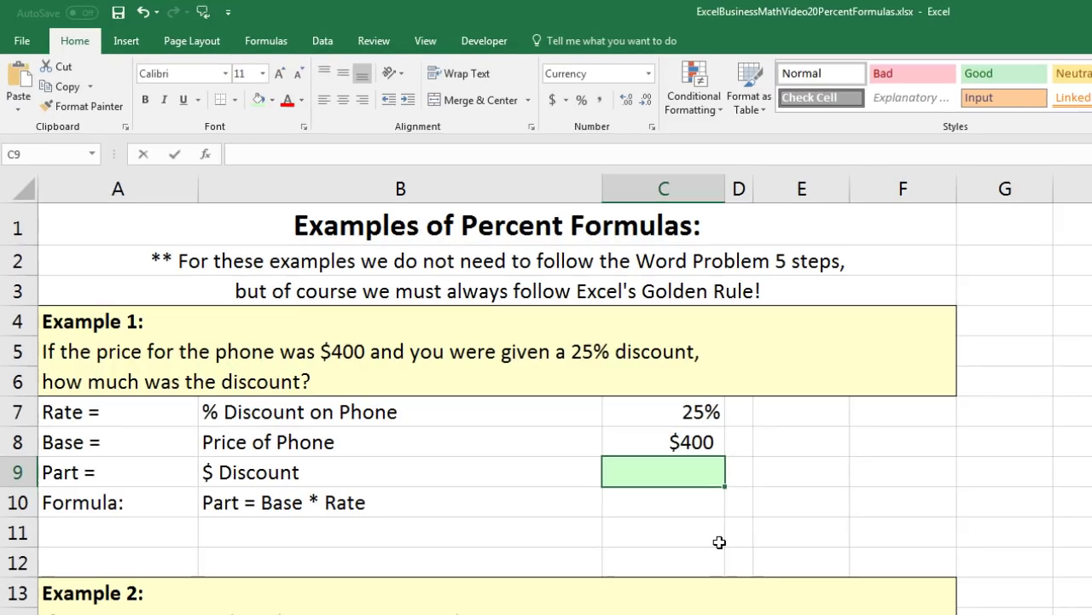
Calculate the dollar discount in C9 by multiplying the phone price by the discount rate, =C8*C7
text(=)
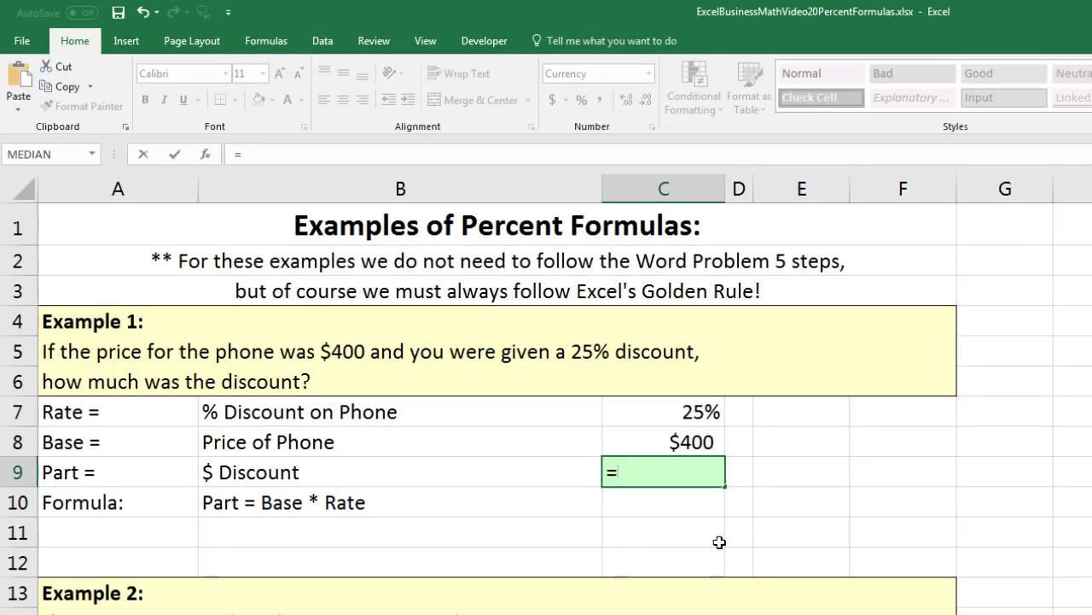
key(Up)
text(*)
key(Up)
key(Up)
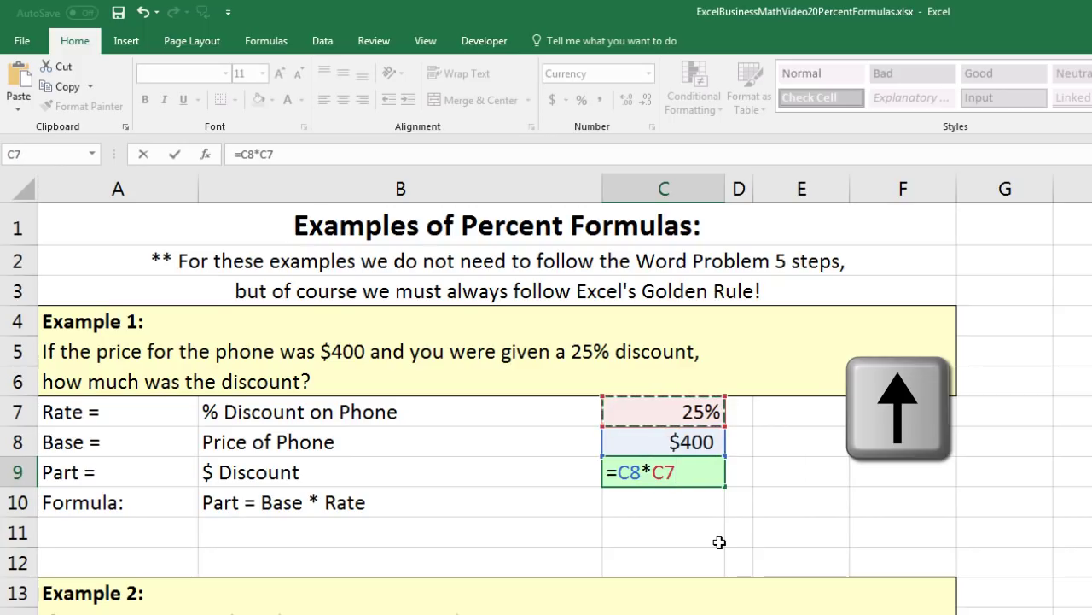
key(Return)
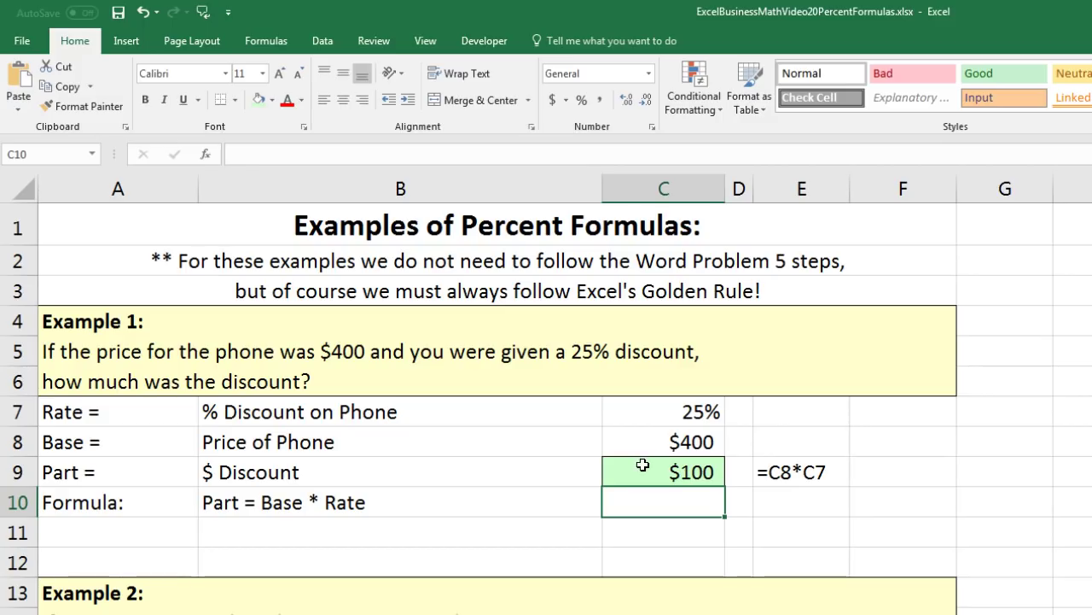
Add a "Check:" label in A11 with the checking formula text "Rate = Part / Base" in B11
click(155, 534)
text(Check:)
key(Tab)
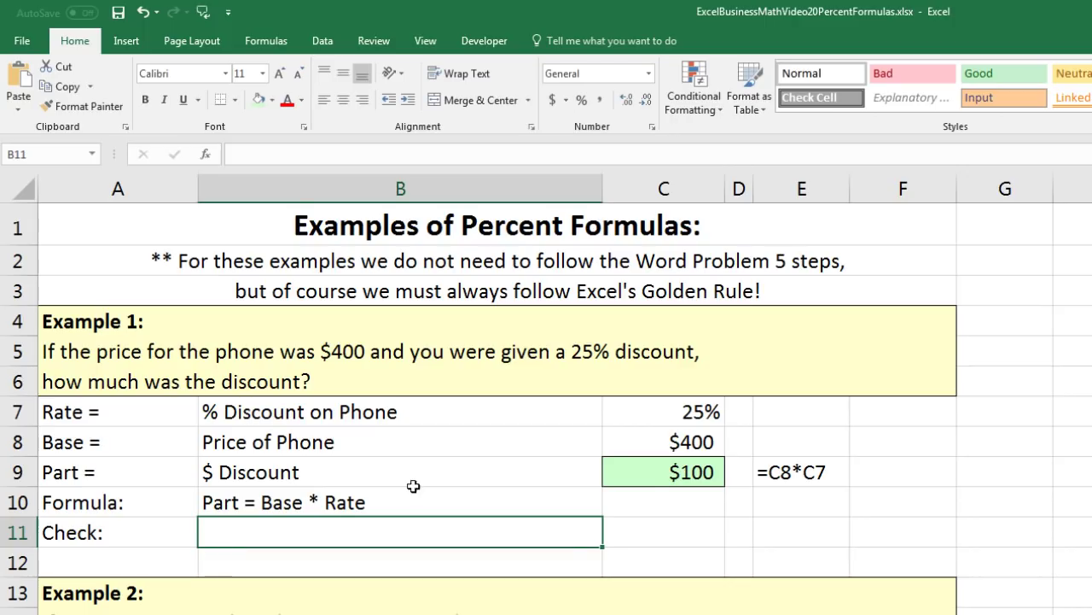
click(657, 472)
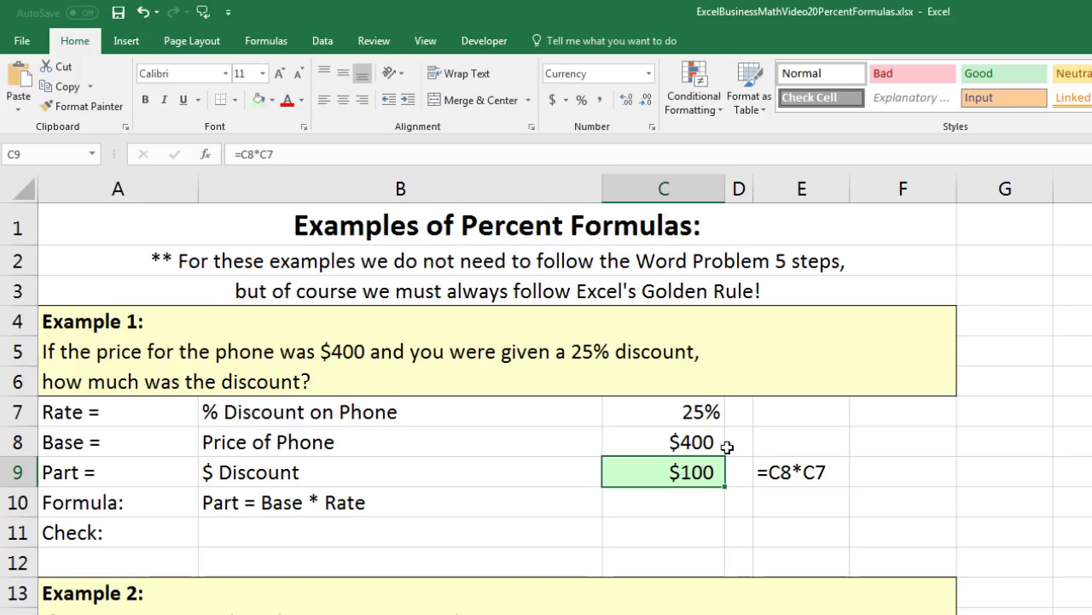
click(402, 528)
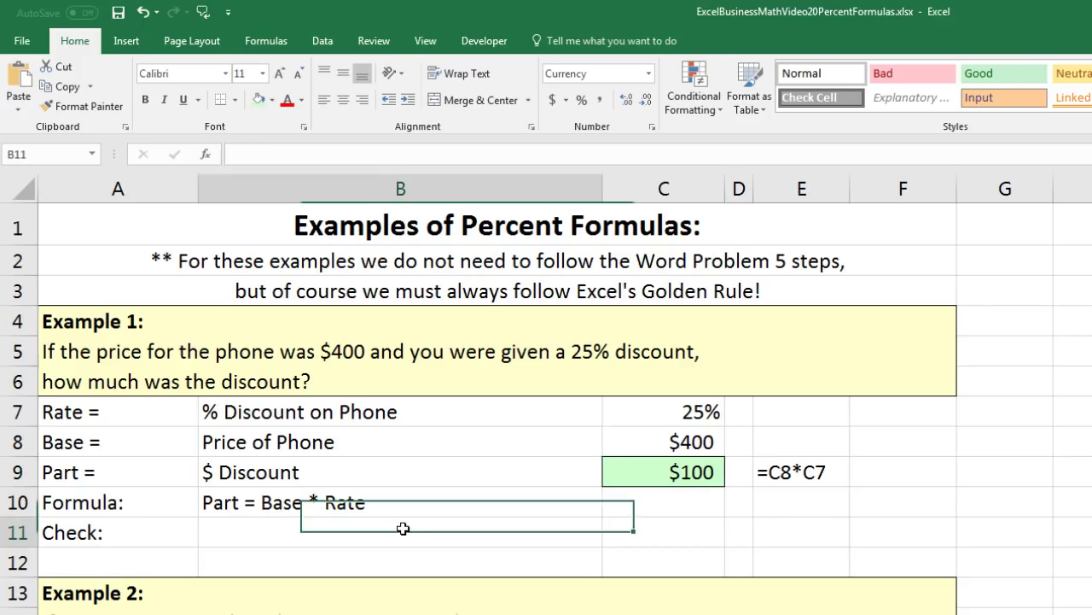
click(646, 462)
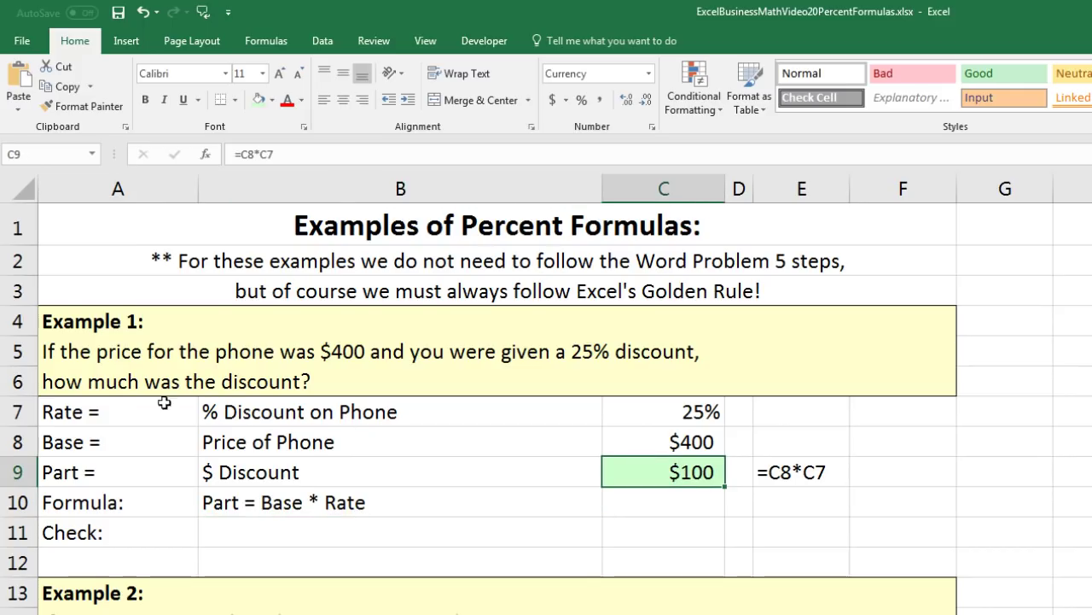
drag(94, 412, 660, 404)
drag(85, 441, 669, 443)
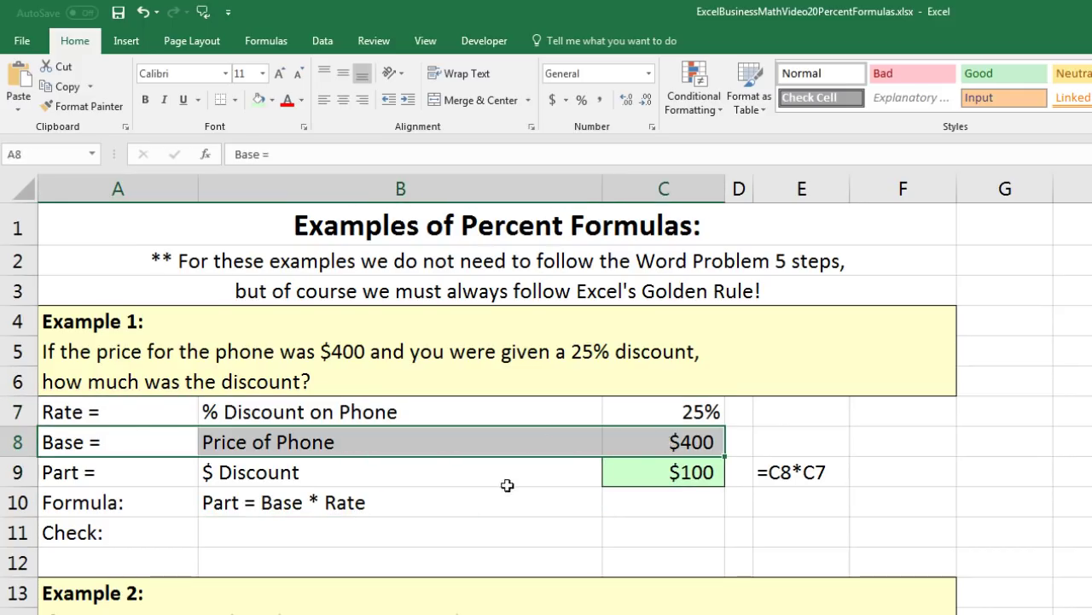
click(222, 532)
text(Rate)
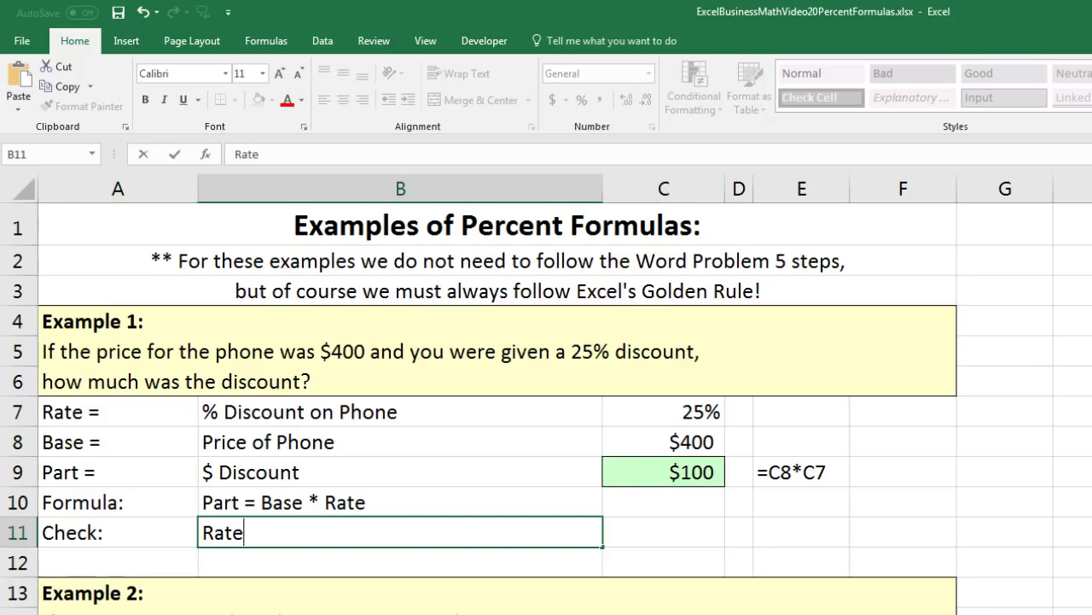
text( = Part / Base)
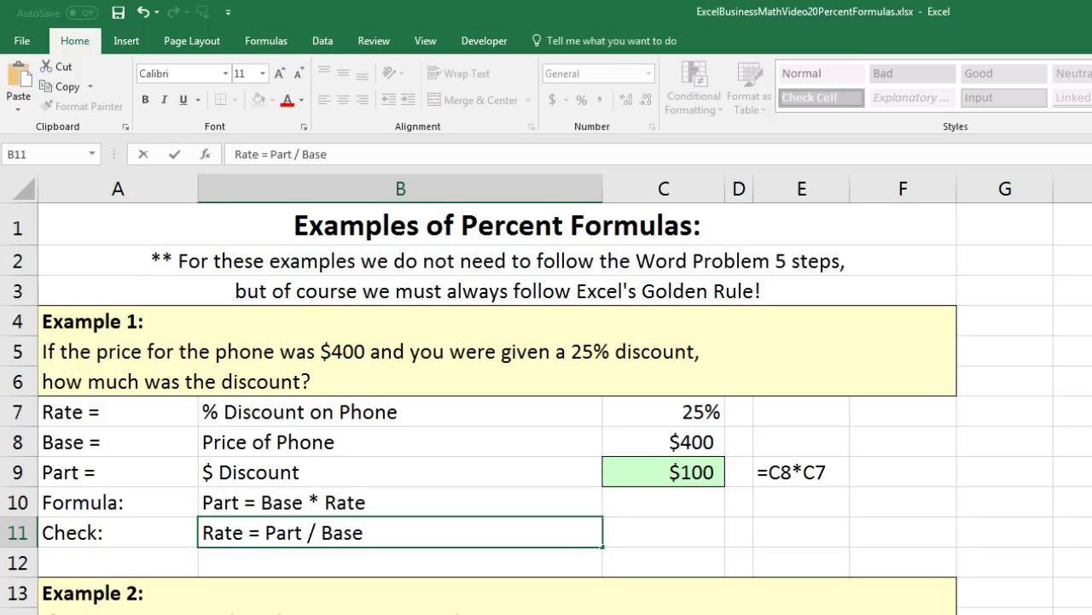
key(Tab)
Fill C11 light green and calculate the check rate there by dividing the discount by the phone price, =C9/C8
right_click(678, 531)
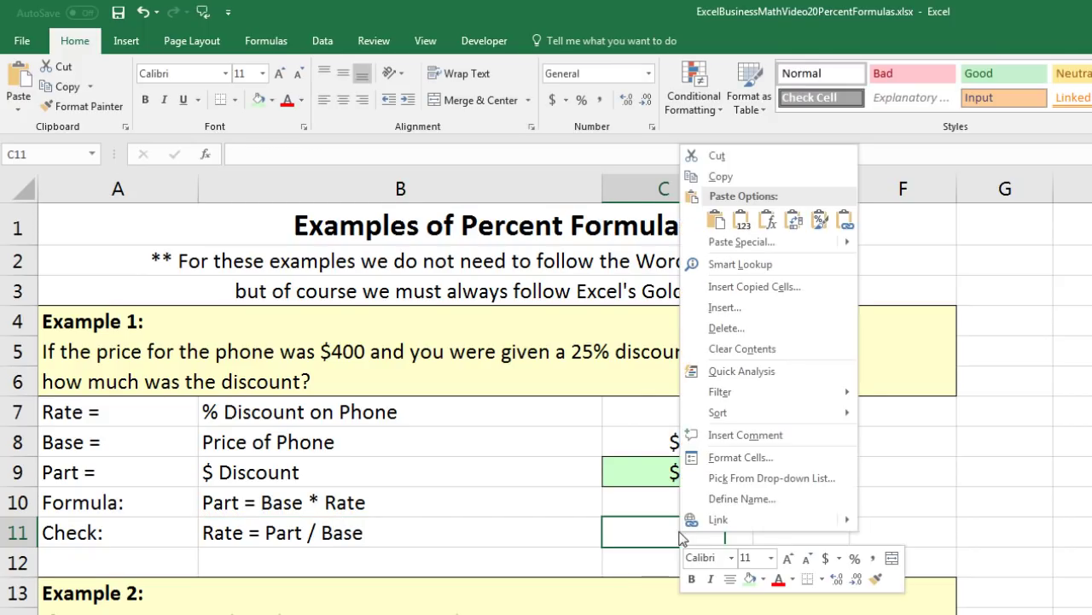
click(749, 579)
text(=)
key(Up)
key(Up)
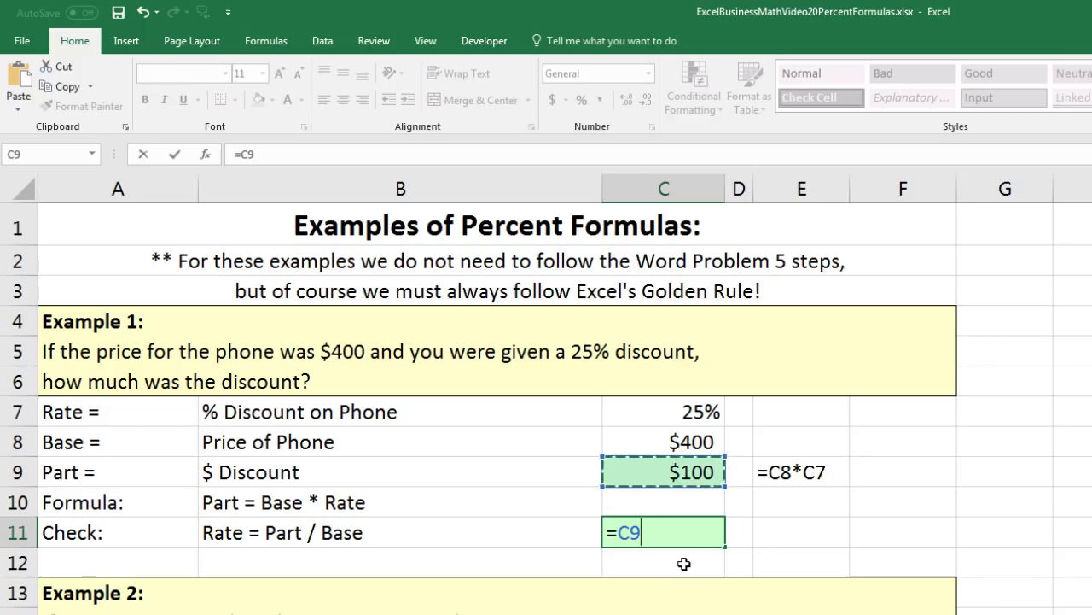
text(/)
key(Up)
key(Up)
key(Up)
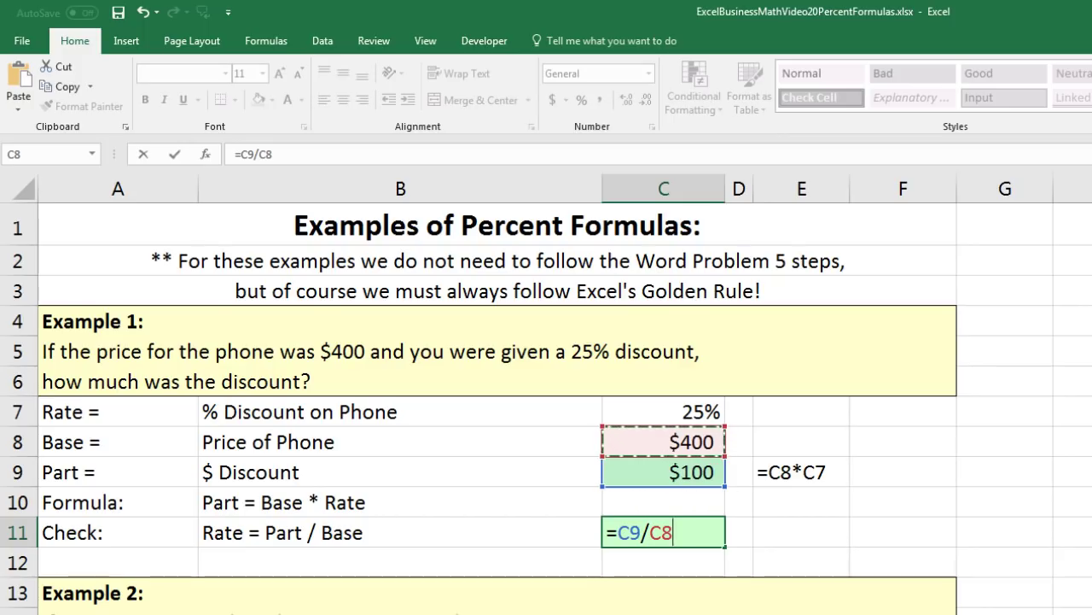
key(ctrl+Return)
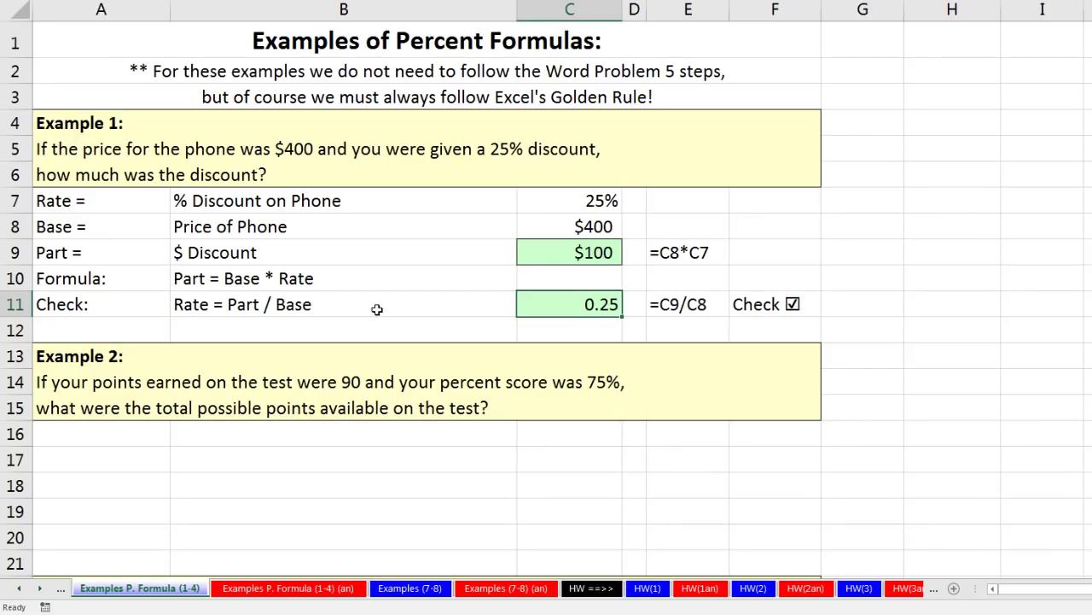
Copy the labels in A7:A11 to A16:A20 below Example 2
drag(126, 208, 128, 304)
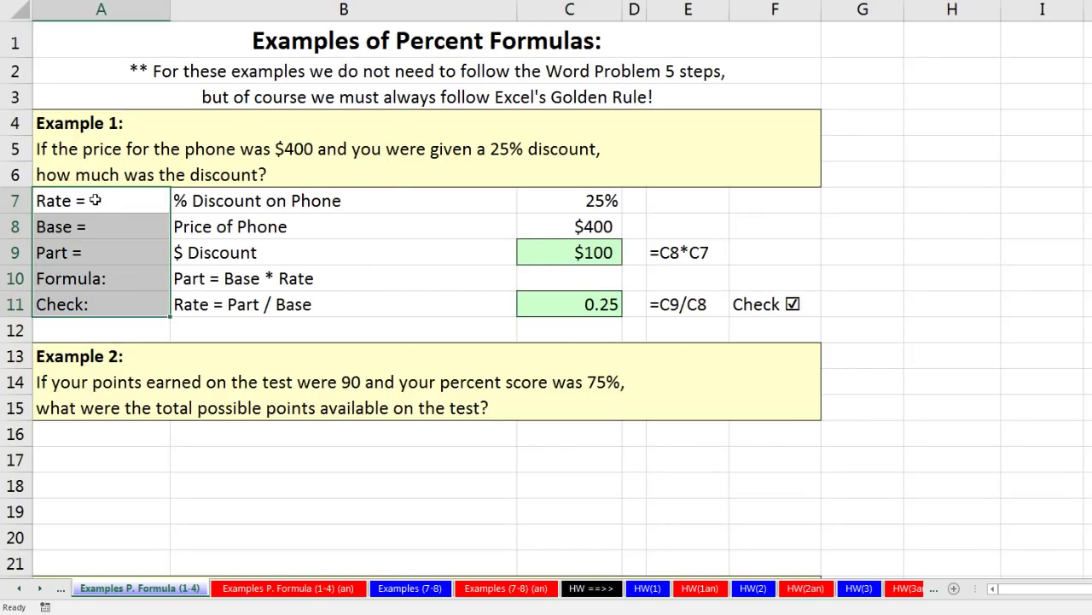
key(ctrl+c)
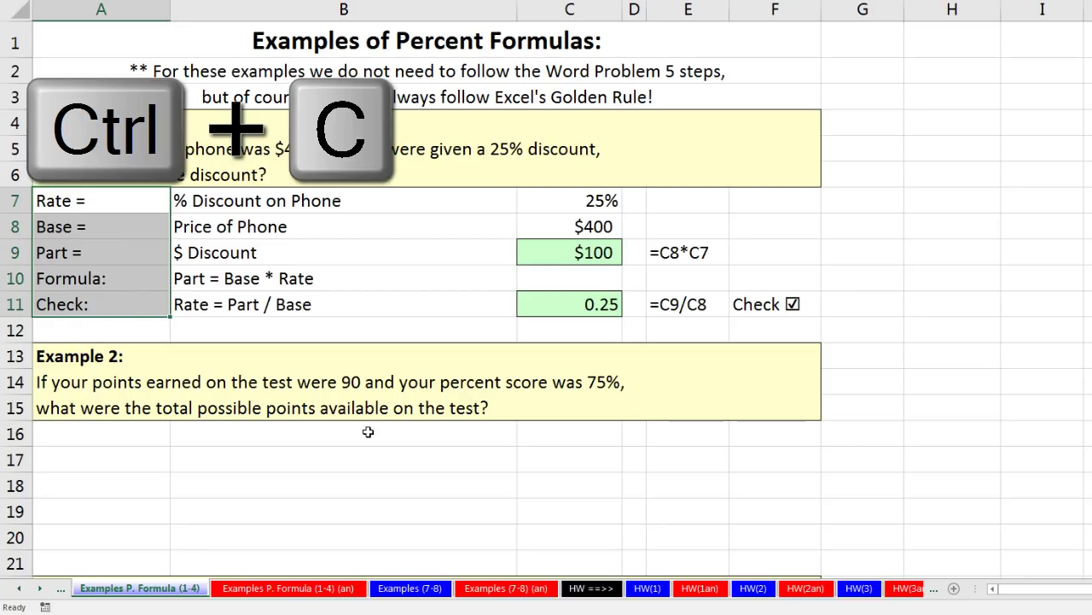
click(153, 440)
key(ctrl+v)
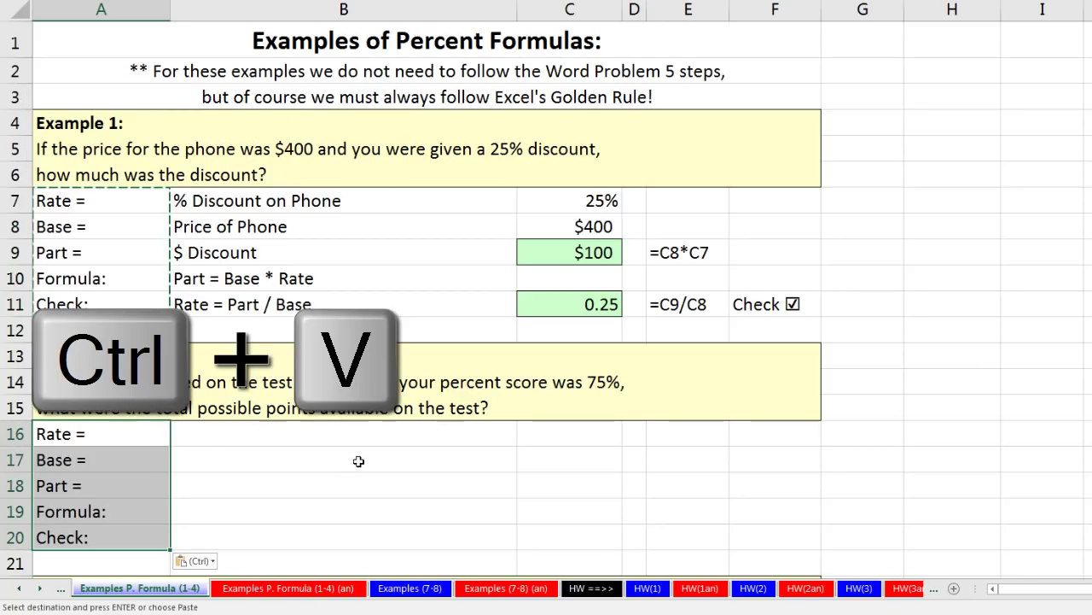
Enter the 75% rate in C16 and label it "Your % Score on Test" in B16
scroll(378, 503, down, 1)
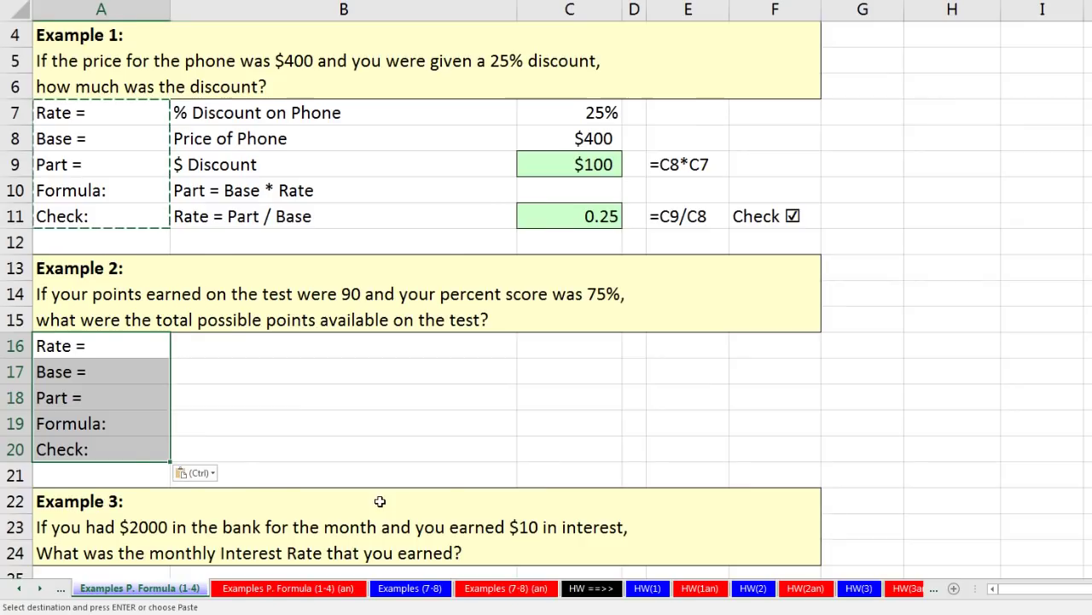
scroll(380, 501, down, 1)
key(Escape)
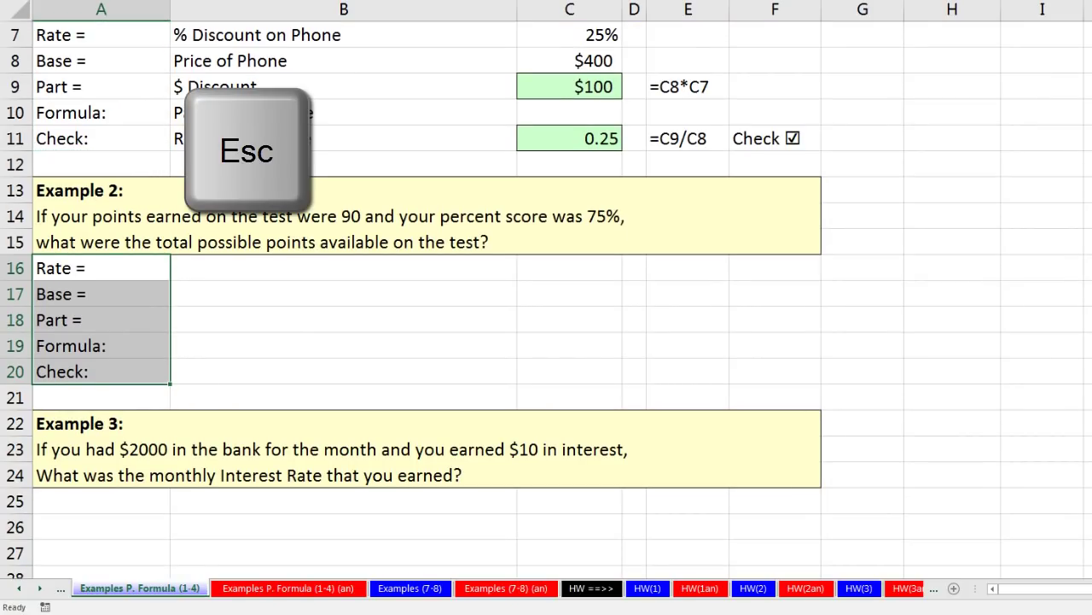
click(227, 272)
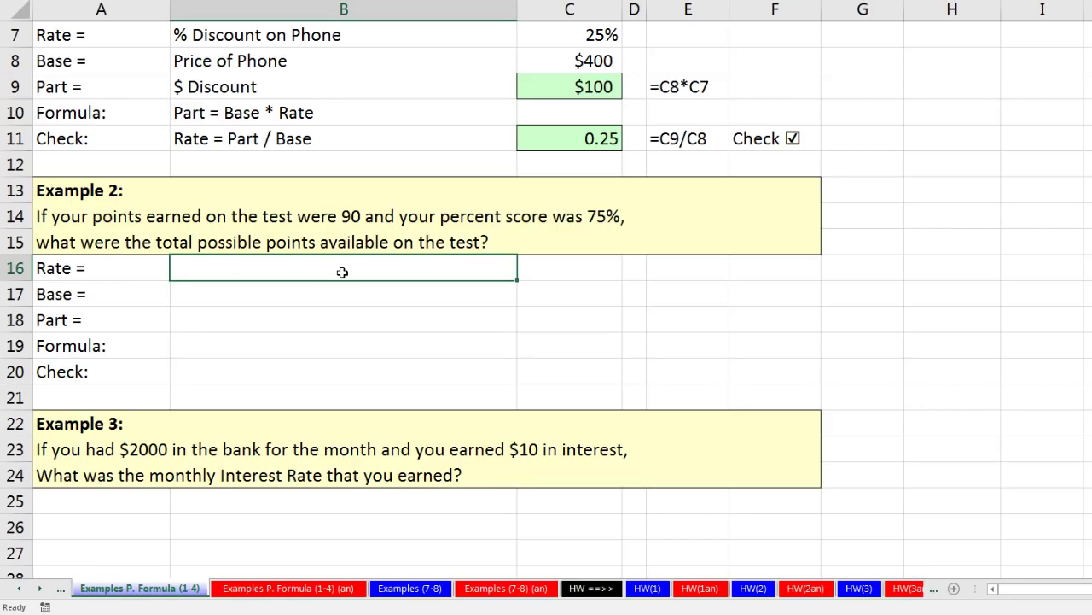
click(546, 270)
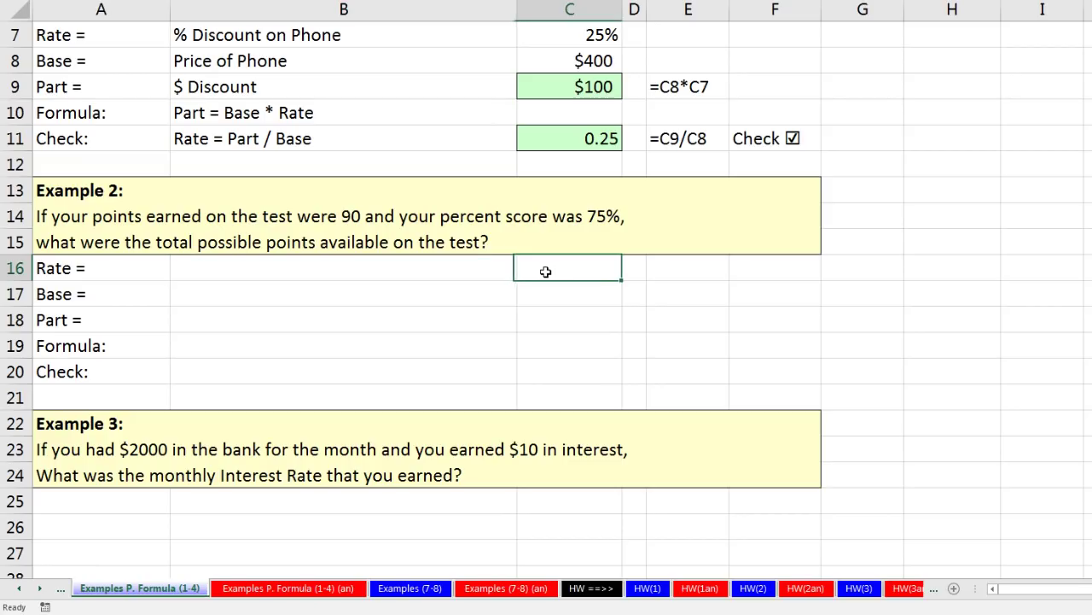
text(75)
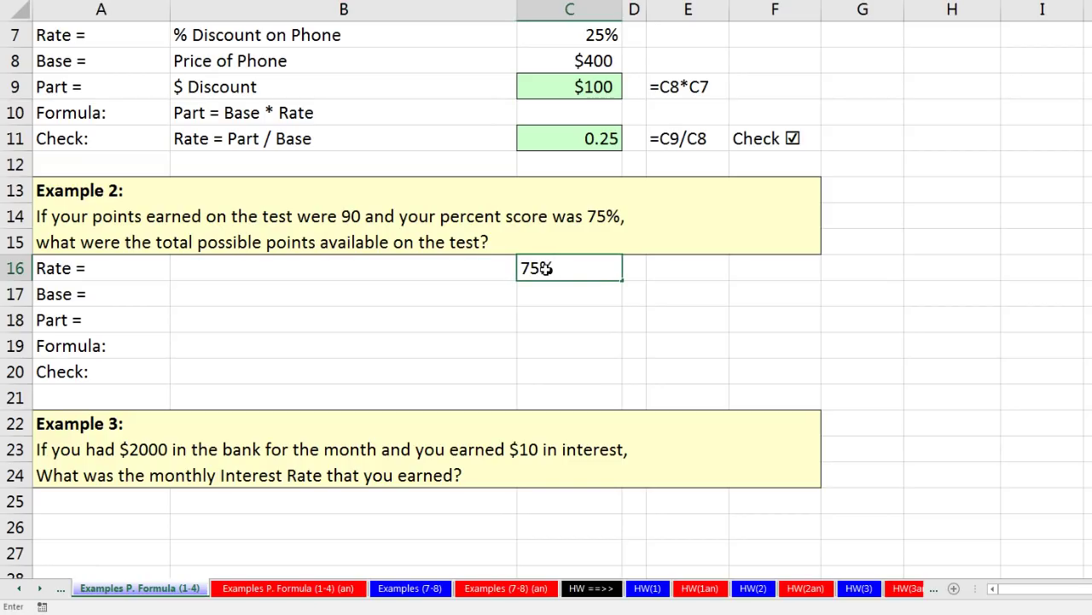
key(Return)
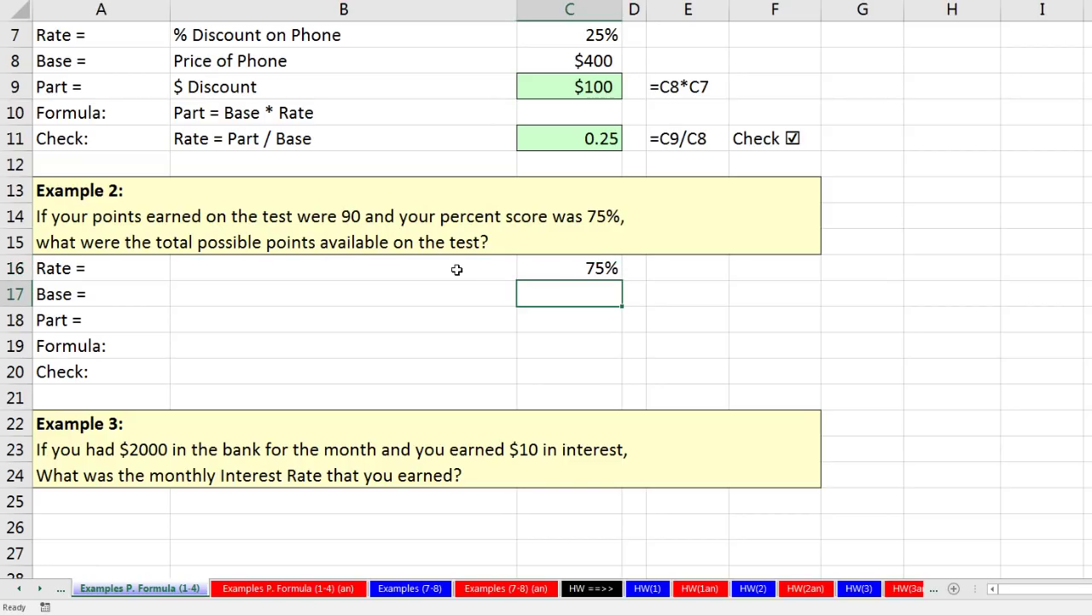
click(456, 268)
text(Your % Score)
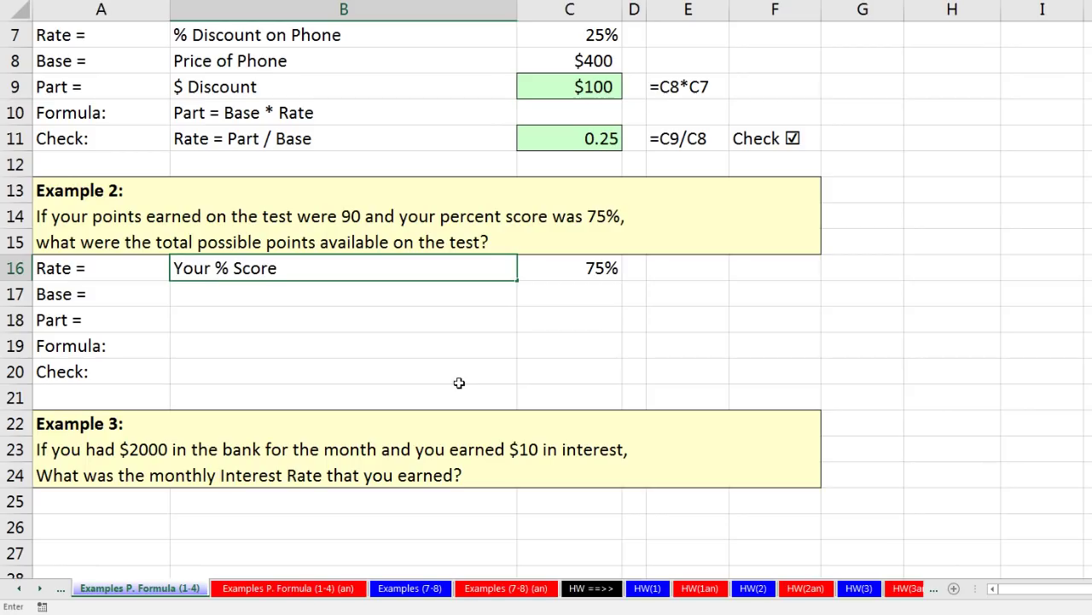
text( on Test)
Label the base in B17 as "Total Points on Test"
click(347, 296)
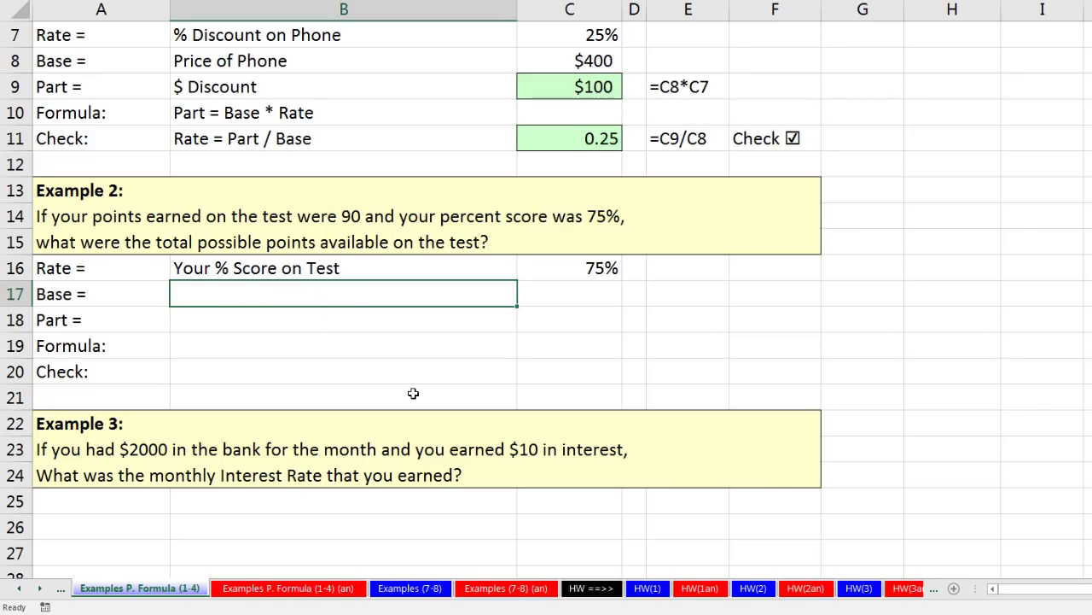
text(Total Points on Test)
key(Return)
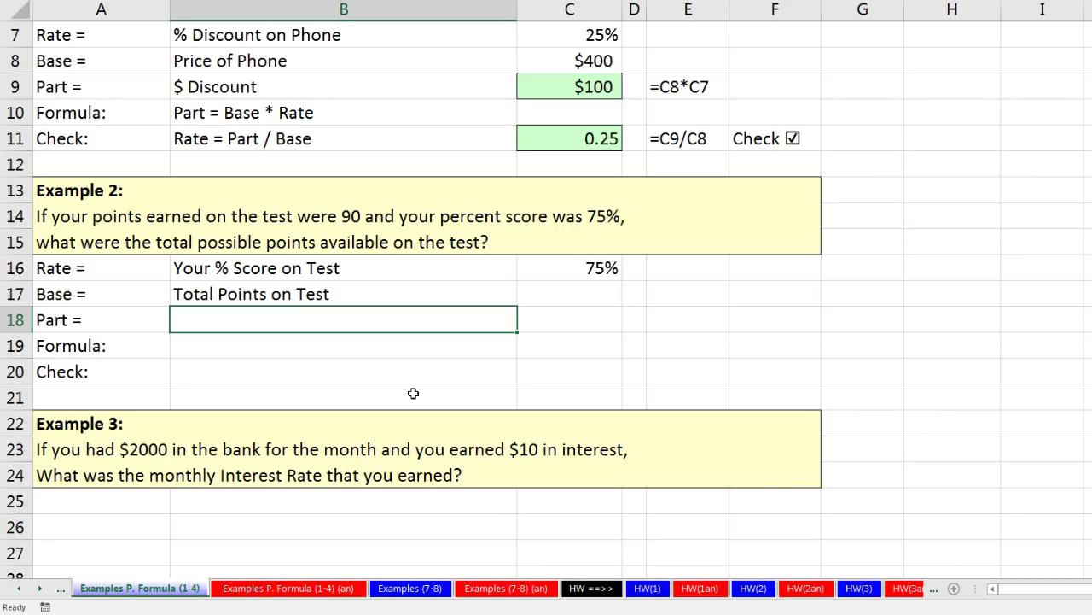
Enter the part value 90 in C18 and label it "Your Points on the Test" in B18
click(563, 312)
text(90)
key(Return)
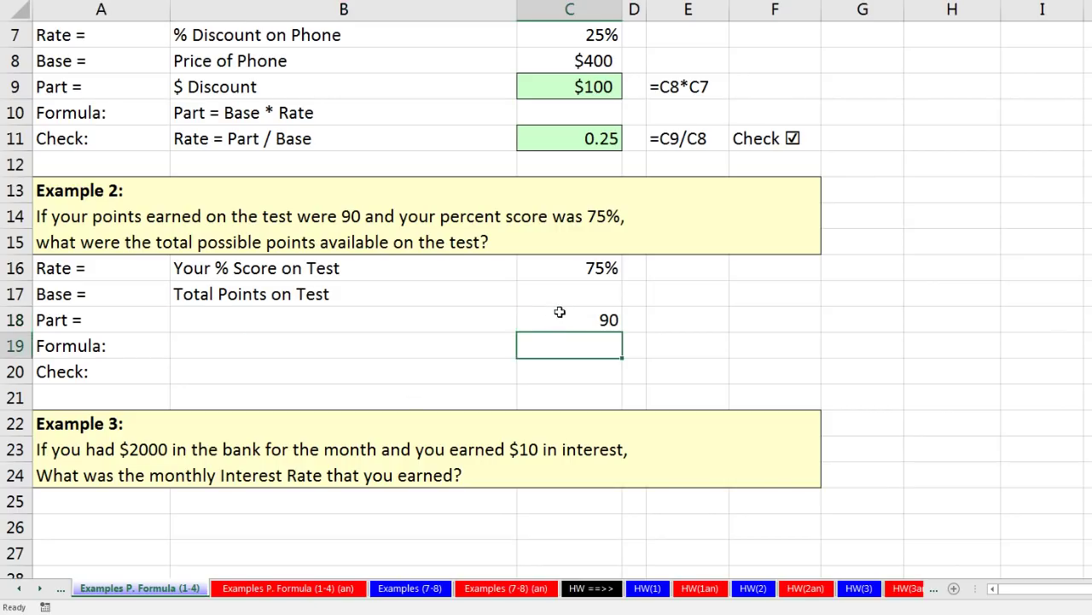
click(453, 333)
text(Your Points on the Test)
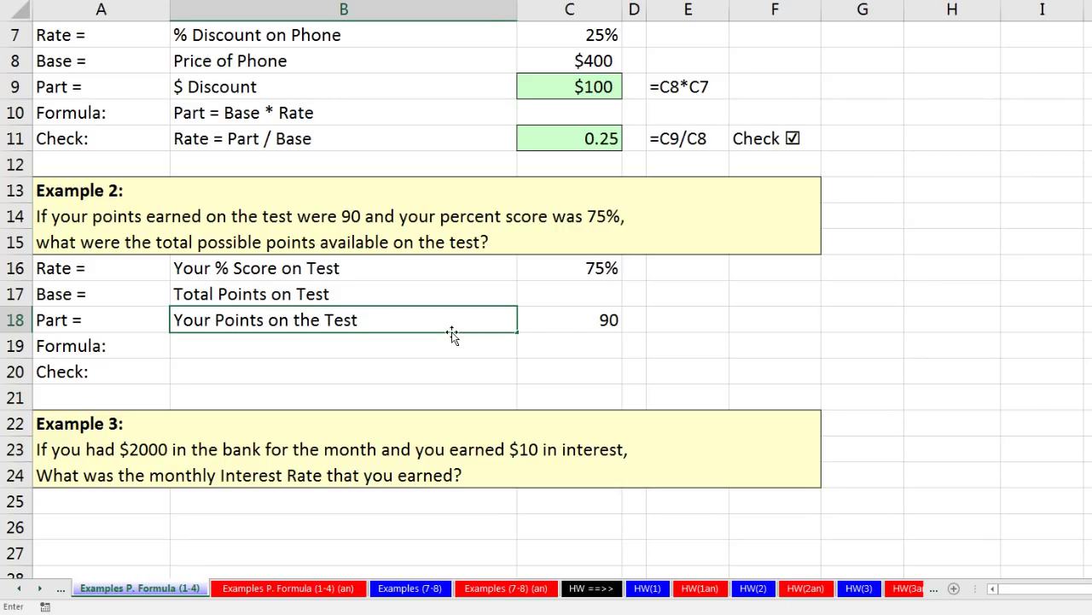
key(Tab)
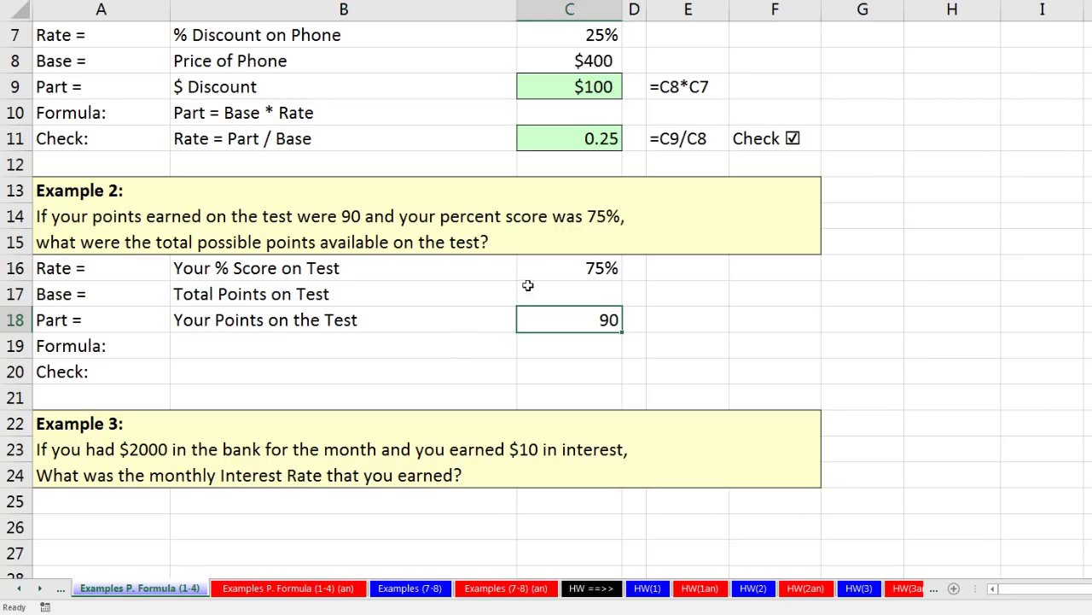
Fill the base answer cell C17 light green and add an outline border around it
click(569, 287)
right_click(569, 288)
click(636, 264)
click(693, 264)
click(684, 376)
Write the formula text "Base = Part / Rate" in B19
click(305, 353)
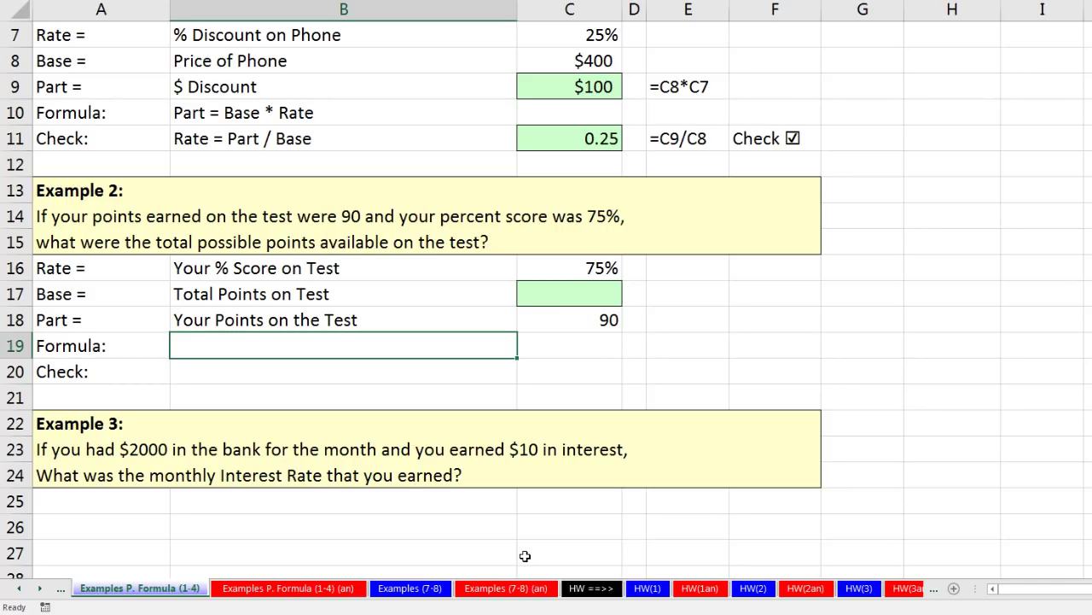
text(Base = Part / Rate)
key(Tab)
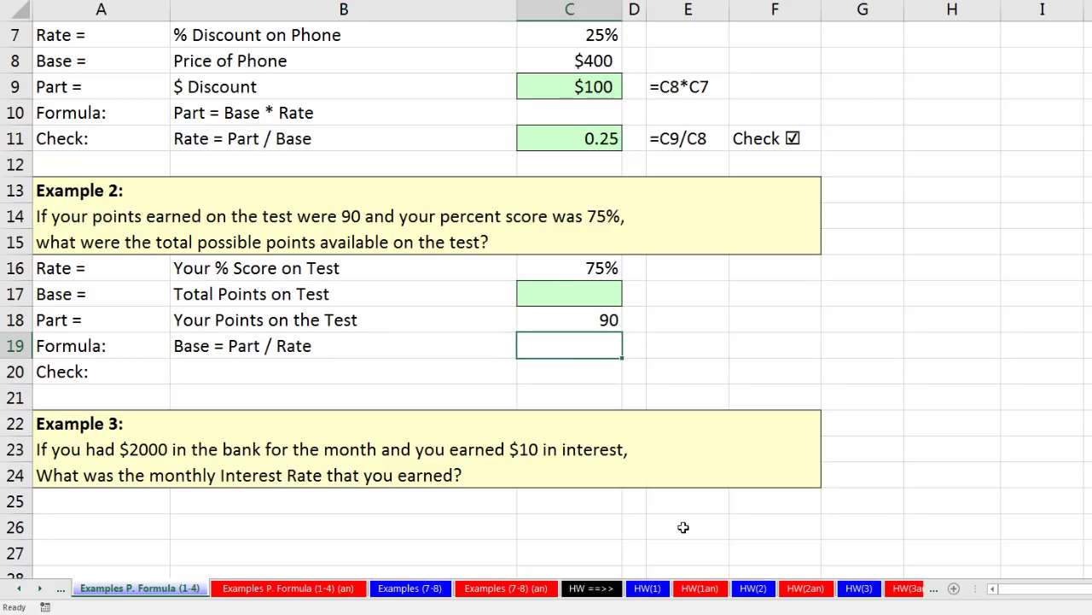
Calculate the total test points in C17 by dividing the points earned by the rate, =C18/C16
click(582, 293)
text(=)
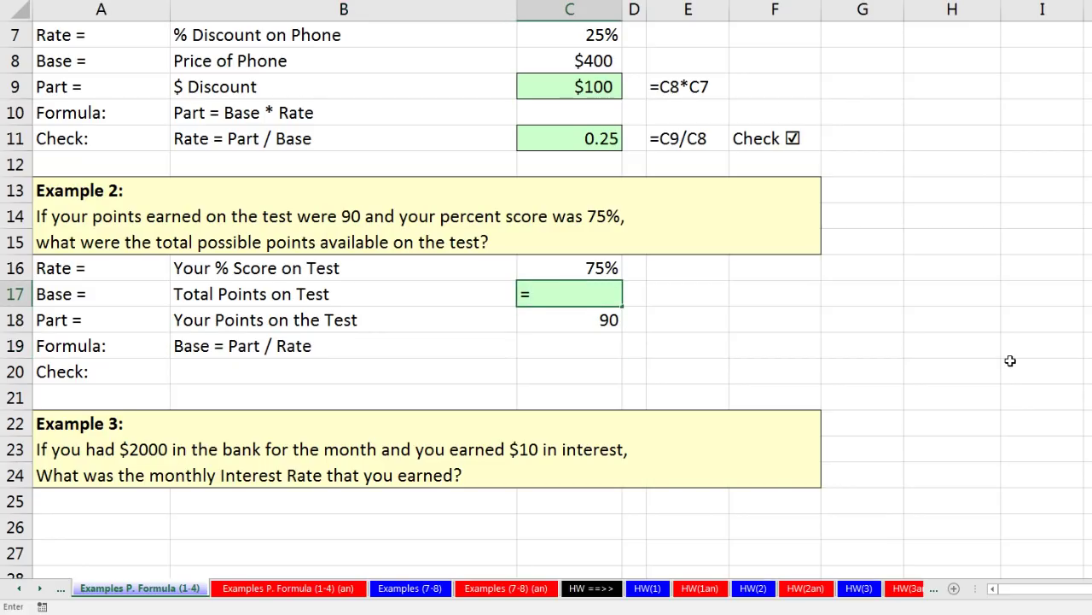
key(Down)
text(/)
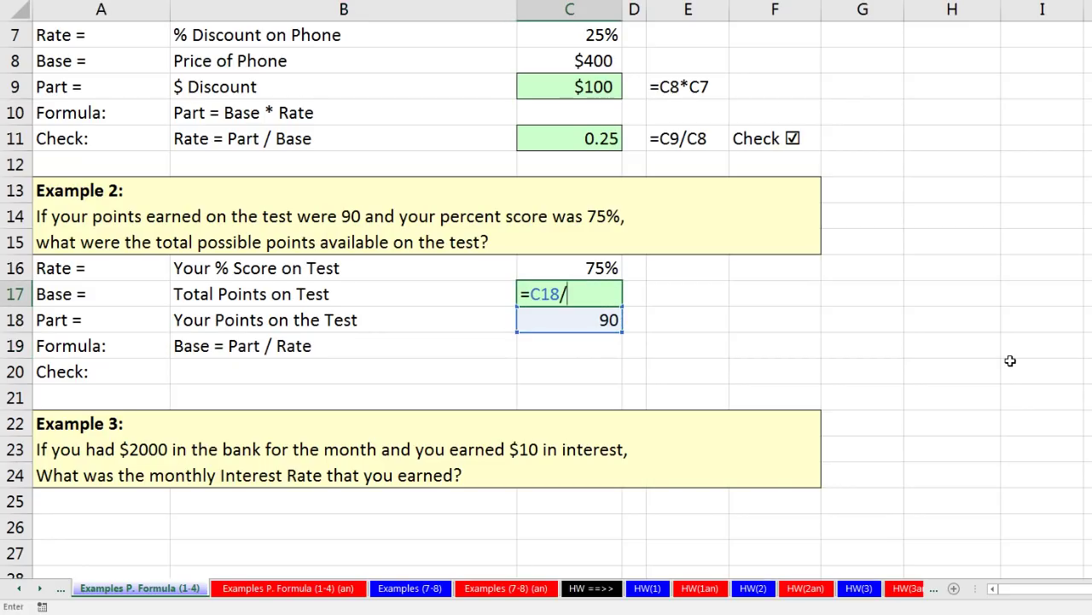
key(Up)
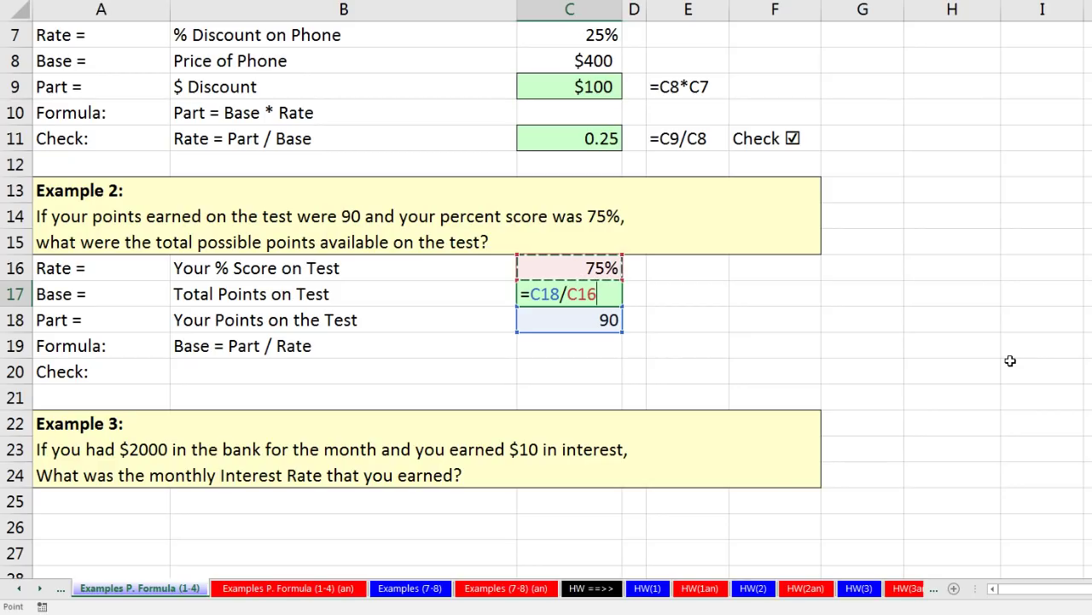
key(Return)
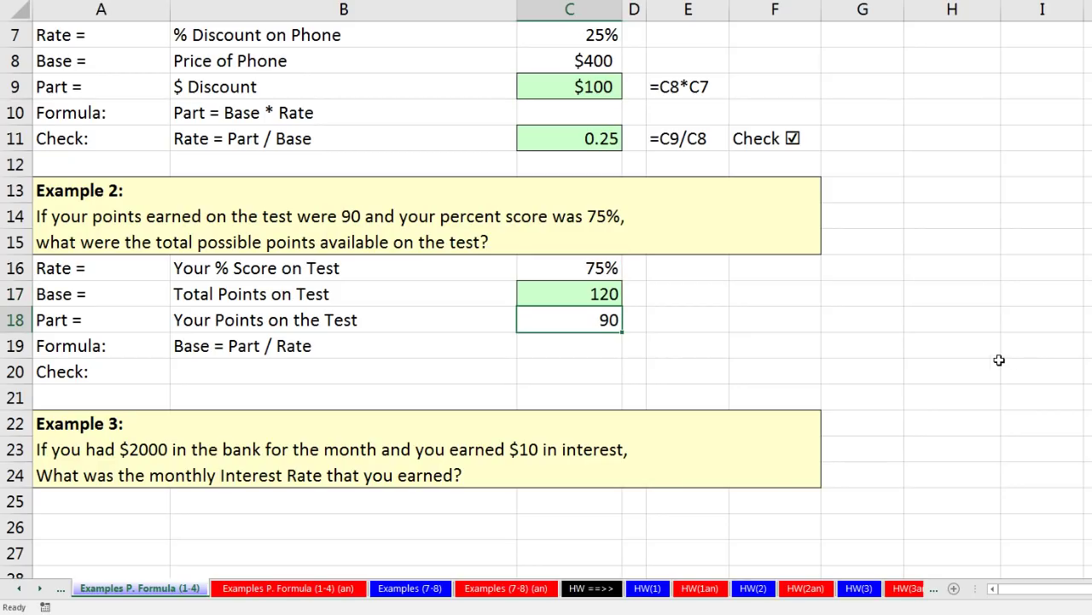
click(615, 292)
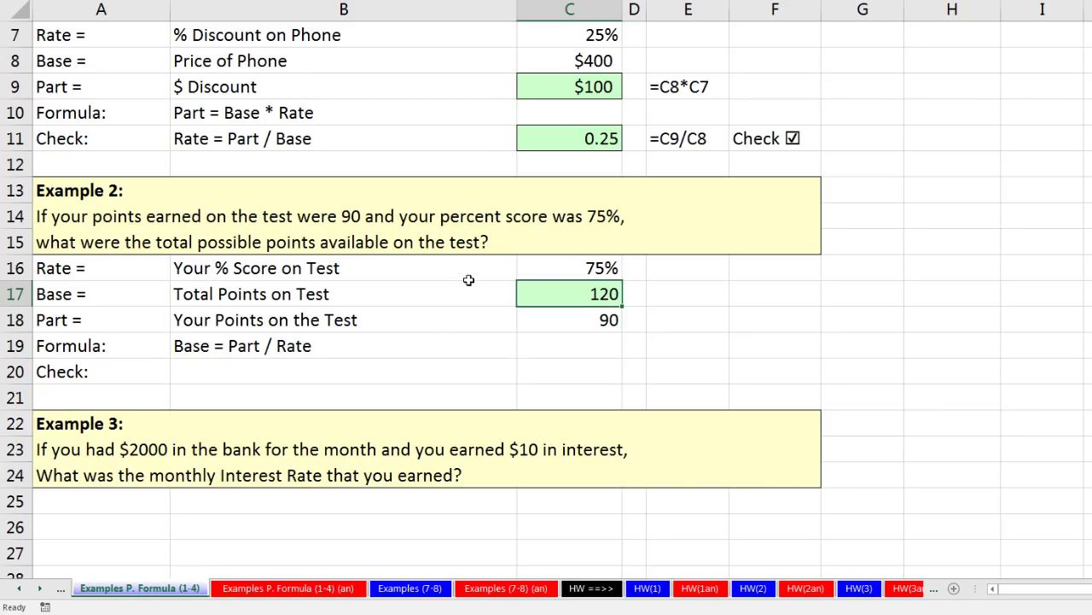
Write the checking formula text "Part = Rate * Base" in B20
click(282, 368)
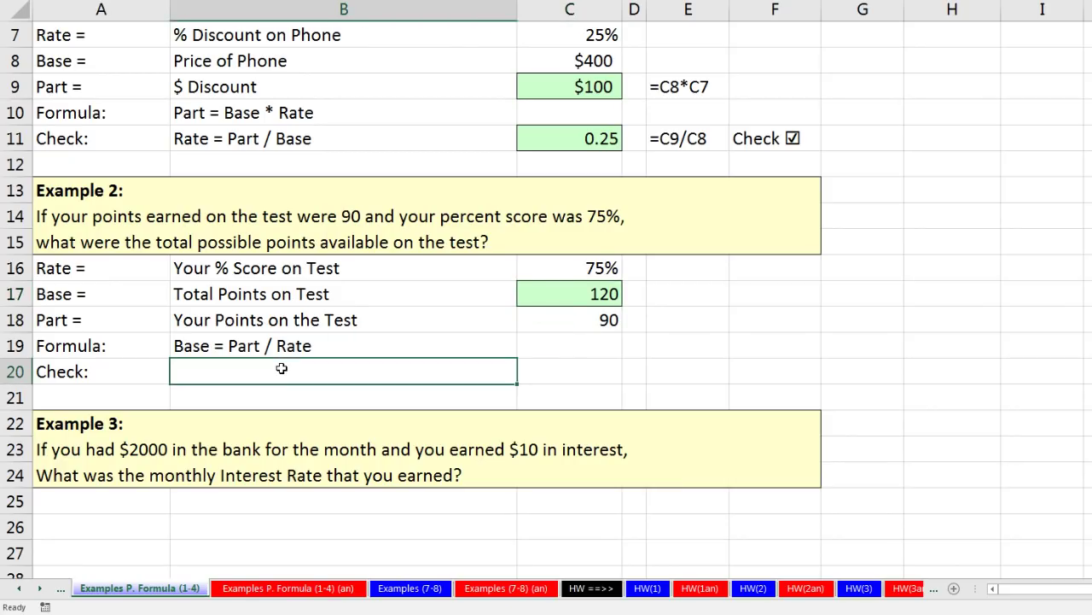
text(Part = R)
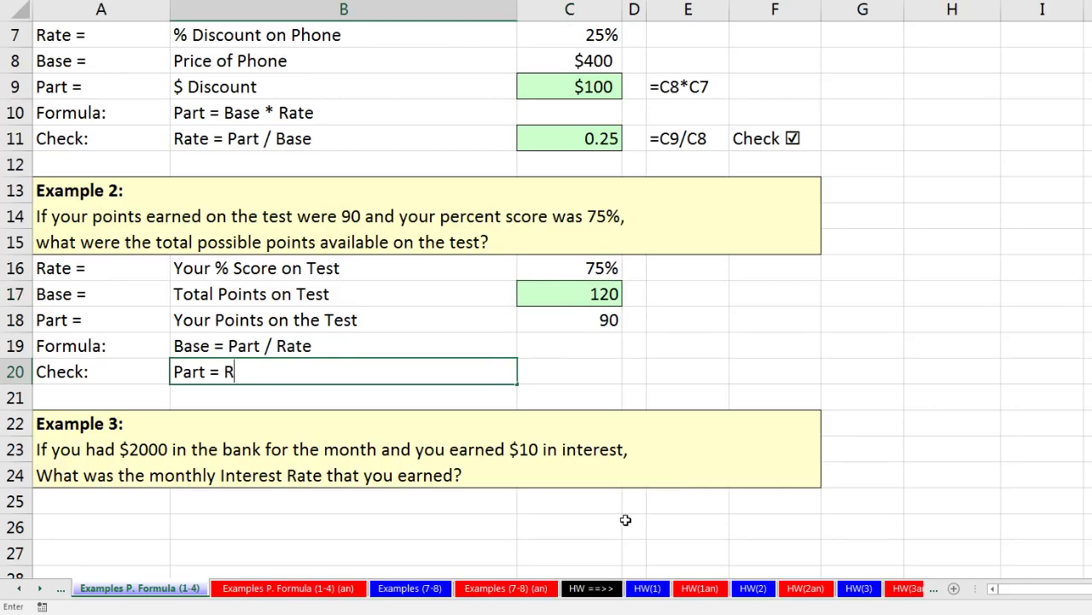
text(ate 8 Base)
key(Tab)
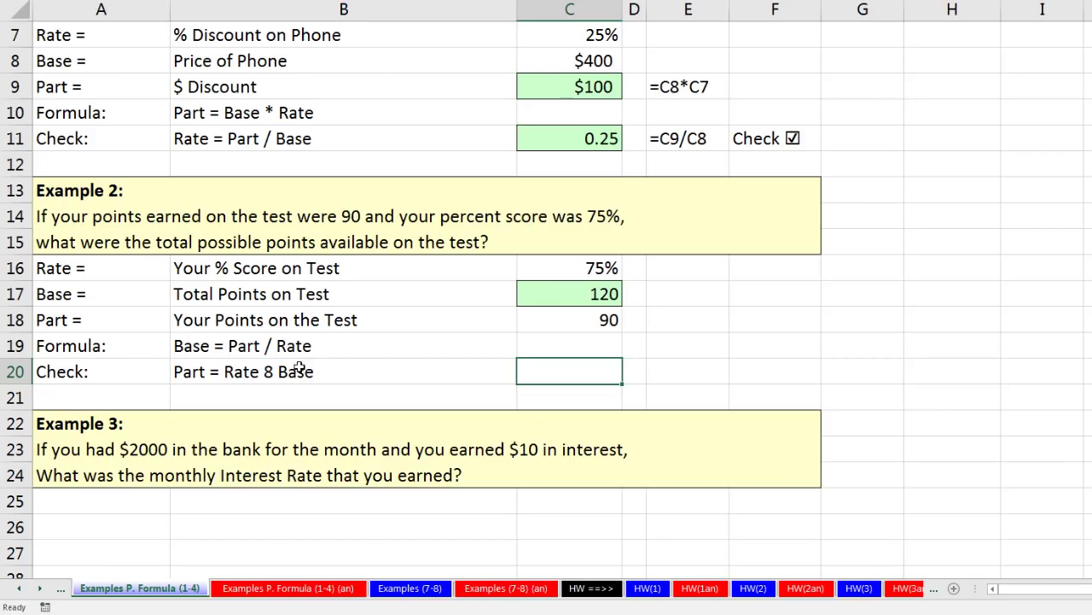
double_click(265, 374)
key(Delete)
text(*)
Copy the green bordered formatting from C17 to the check cell C20
click(571, 374)
right_click(587, 292)
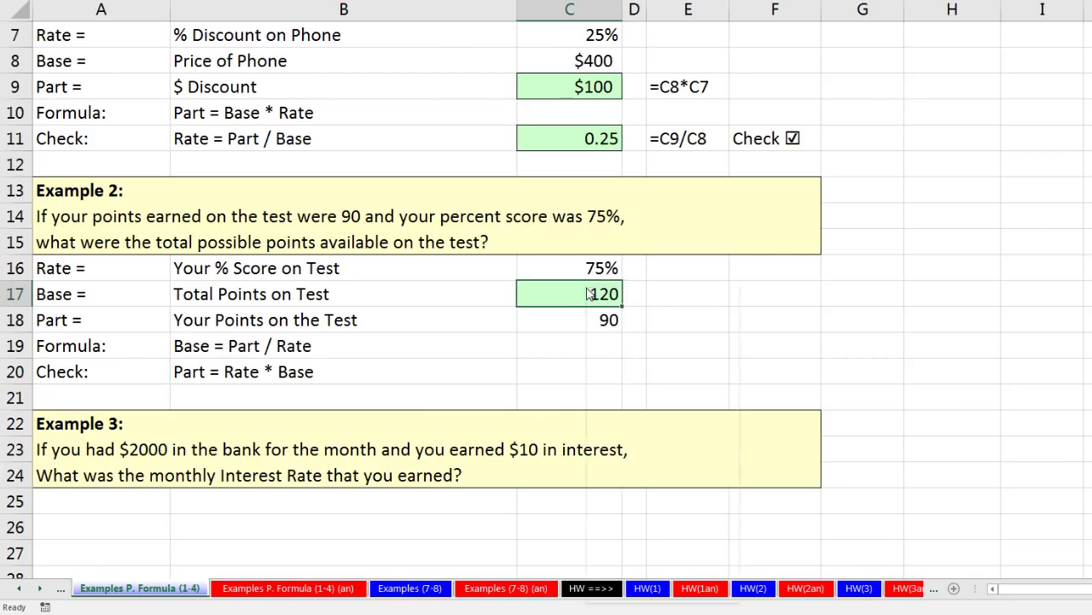
click(756, 264)
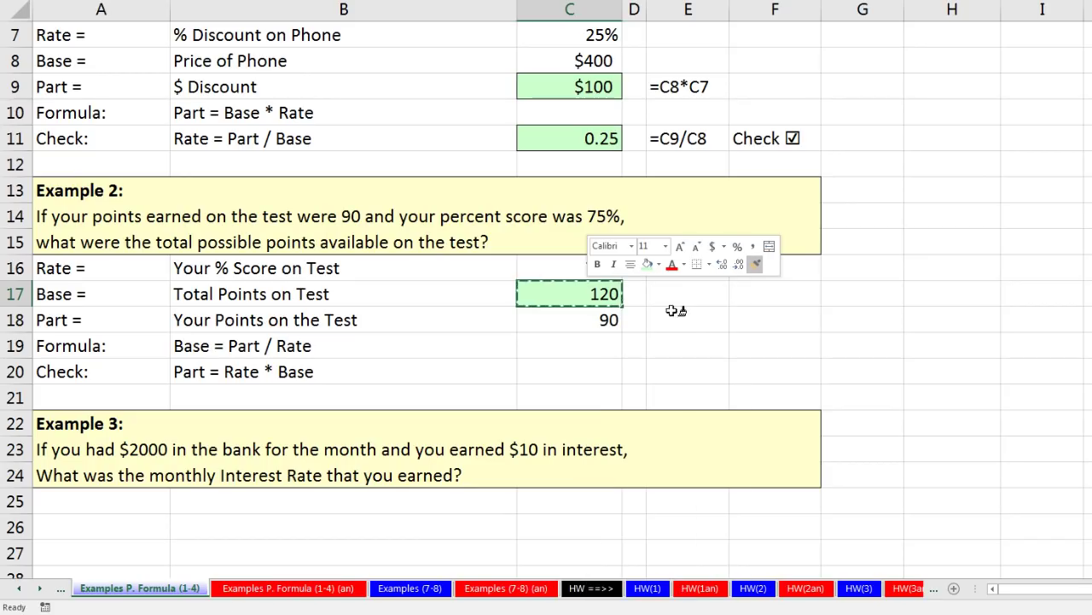
click(583, 366)
Calculate the check value in C20 by multiplying the rate by the total points, =C16*C17
text(=)
key(Up)
key(Up)
key(Up)
key(Up)
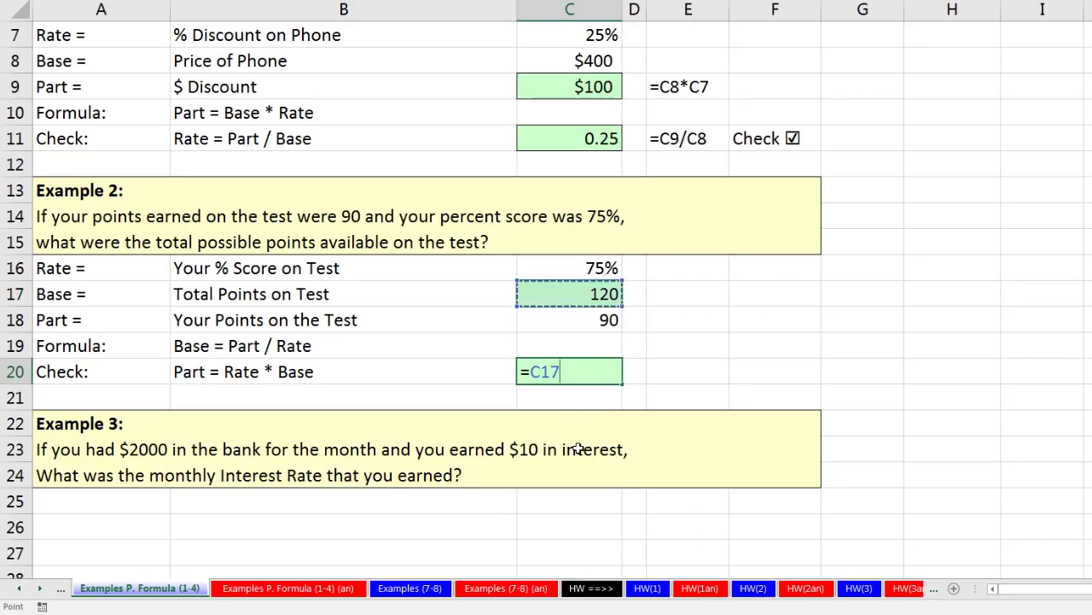
text(*)
key(Up)
key(Up)
key(Up)
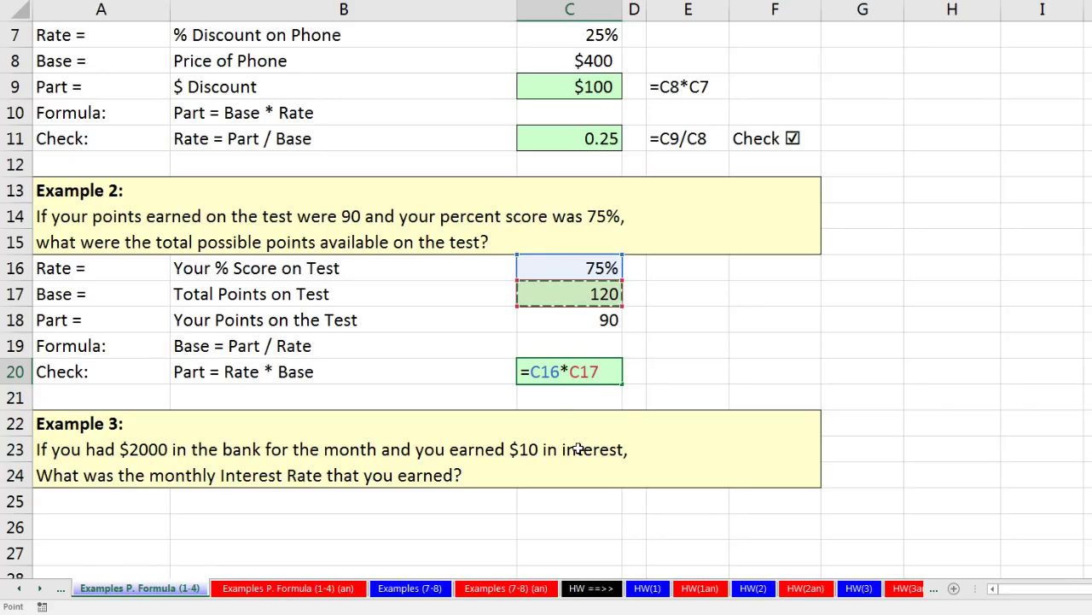
key(Return)
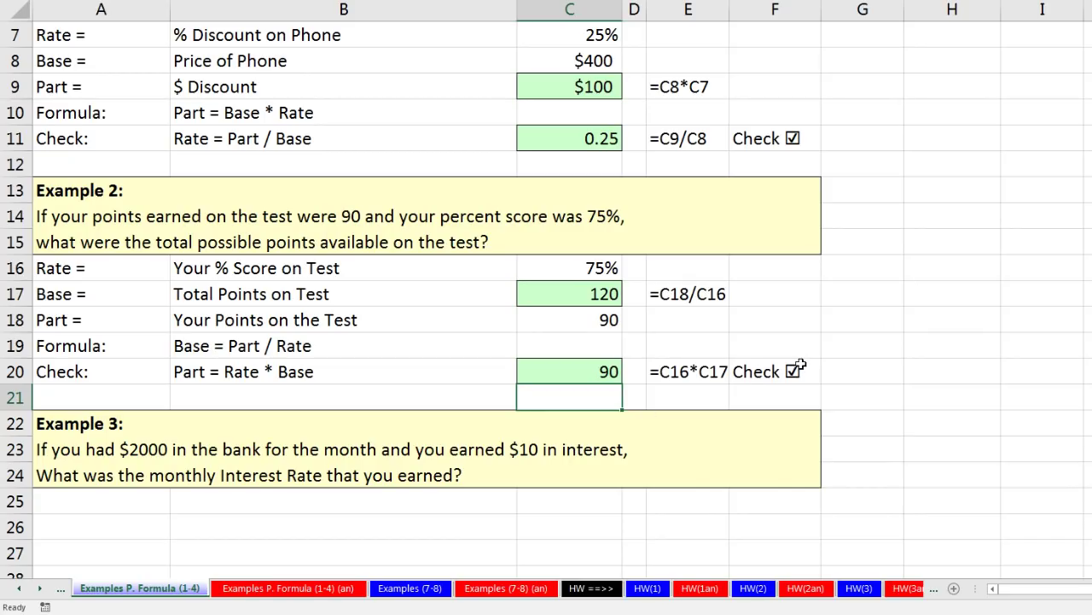
Copy the labels in A16:A20 to A25:A29 below Example 3
scroll(851, 319, down, 1)
drag(151, 190, 100, 288)
key(ctrl+c)
scroll(205, 298, down, 2)
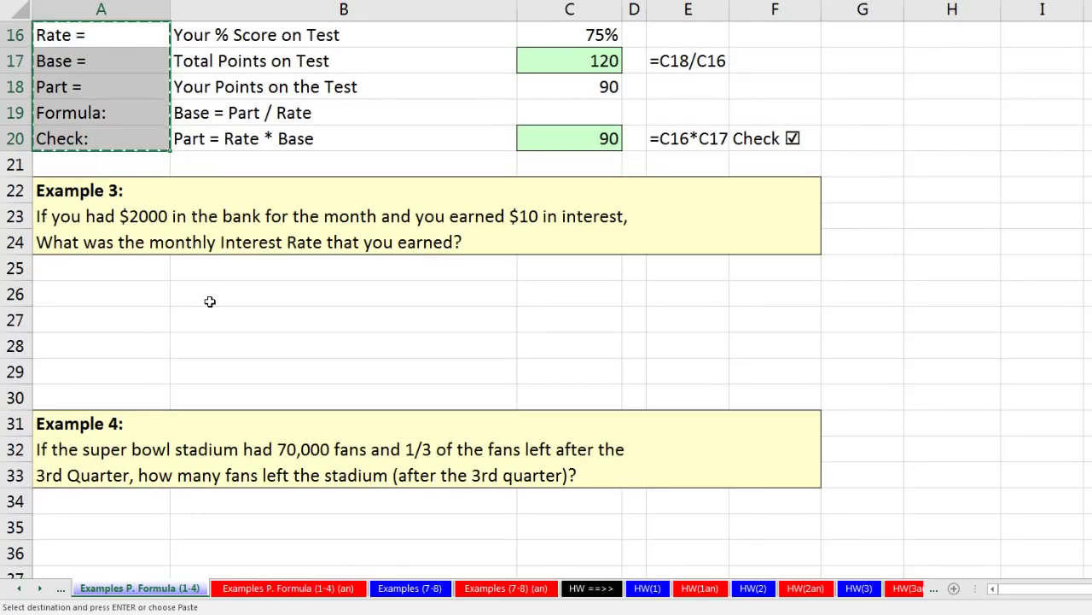
click(127, 270)
key(ctrl+v)
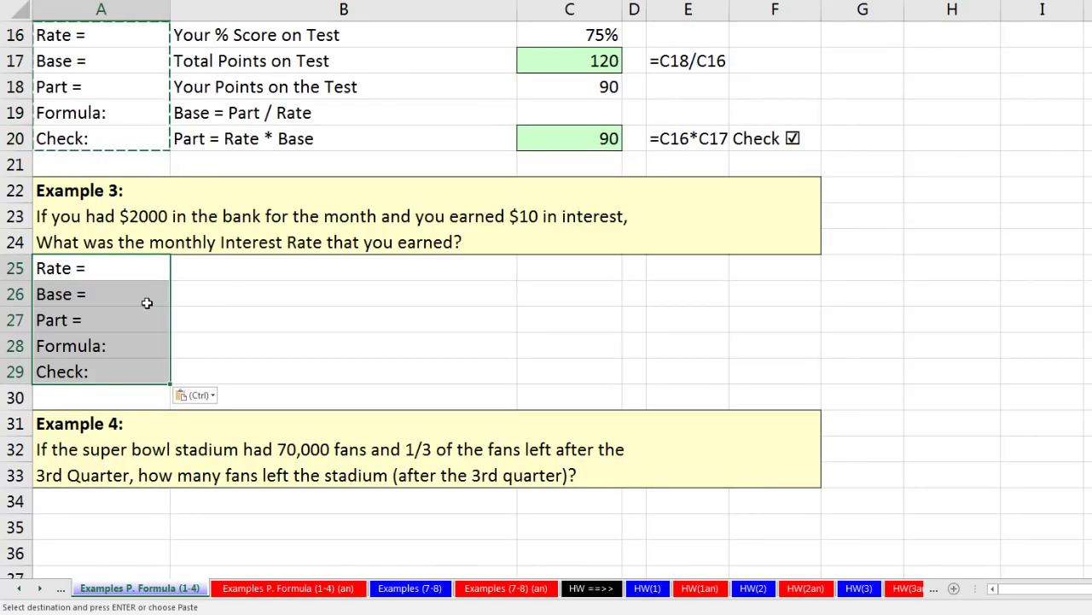
Label the base in B26 as "Amount in Bank for Month" and enter $2000 in C26
click(196, 274)
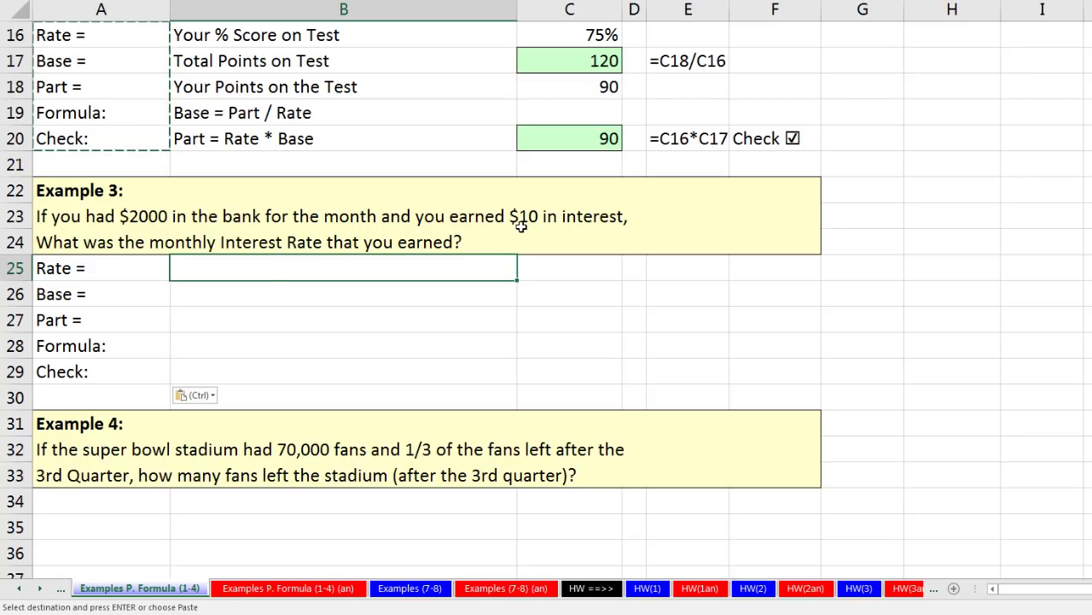
click(254, 290)
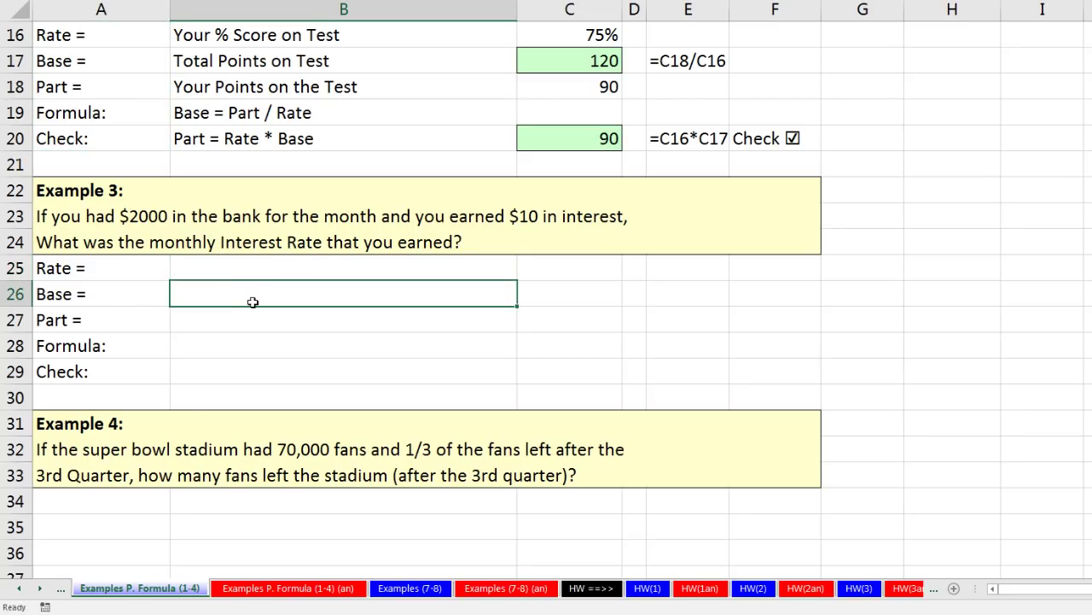
text(Amount in Bank for Month)
key(Tab)
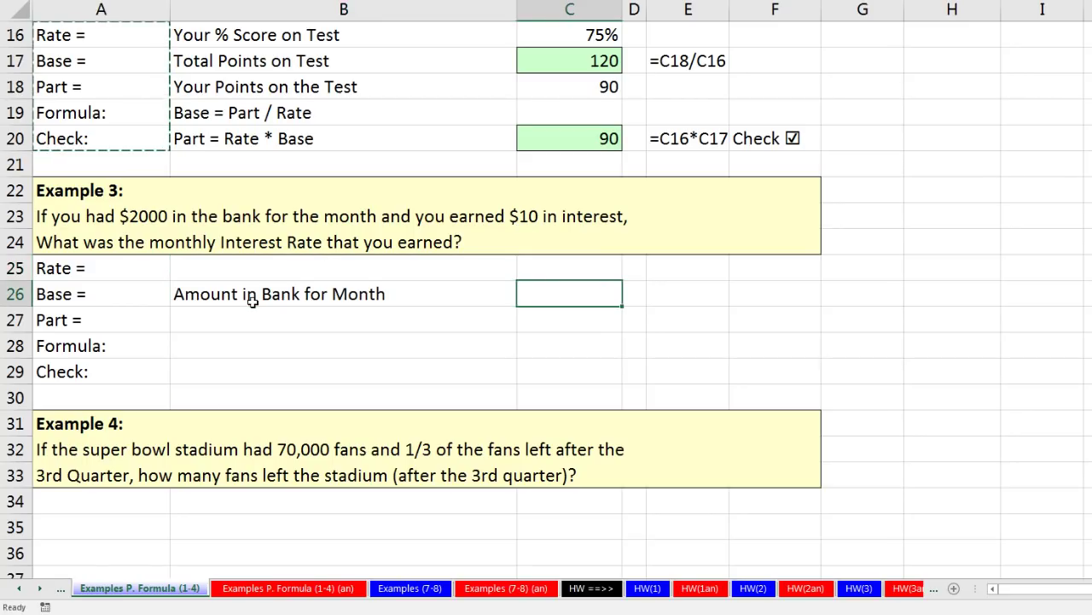
text($2000)
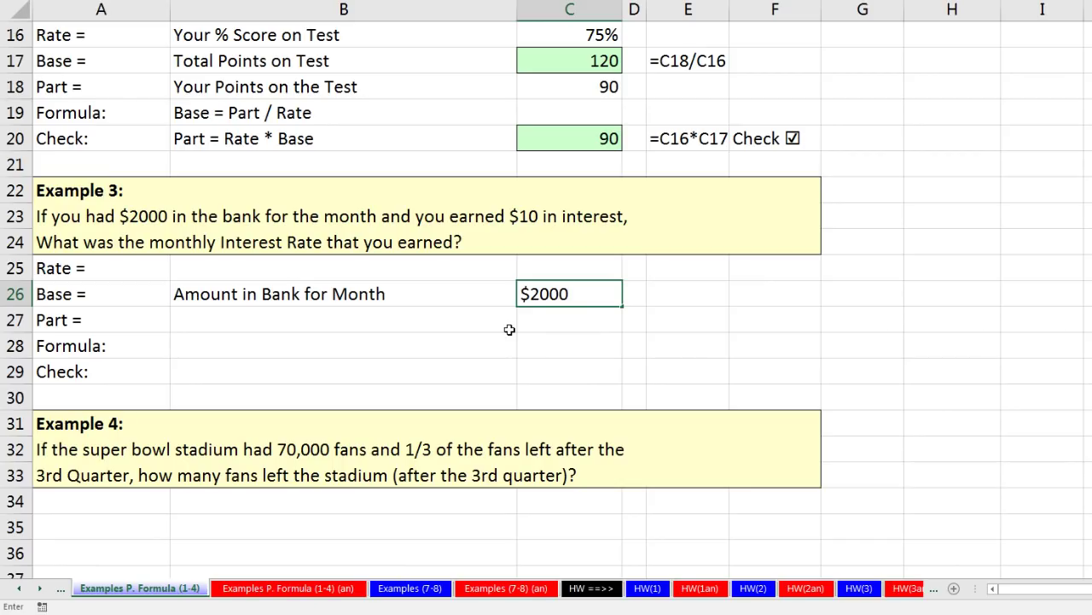
key(Return)
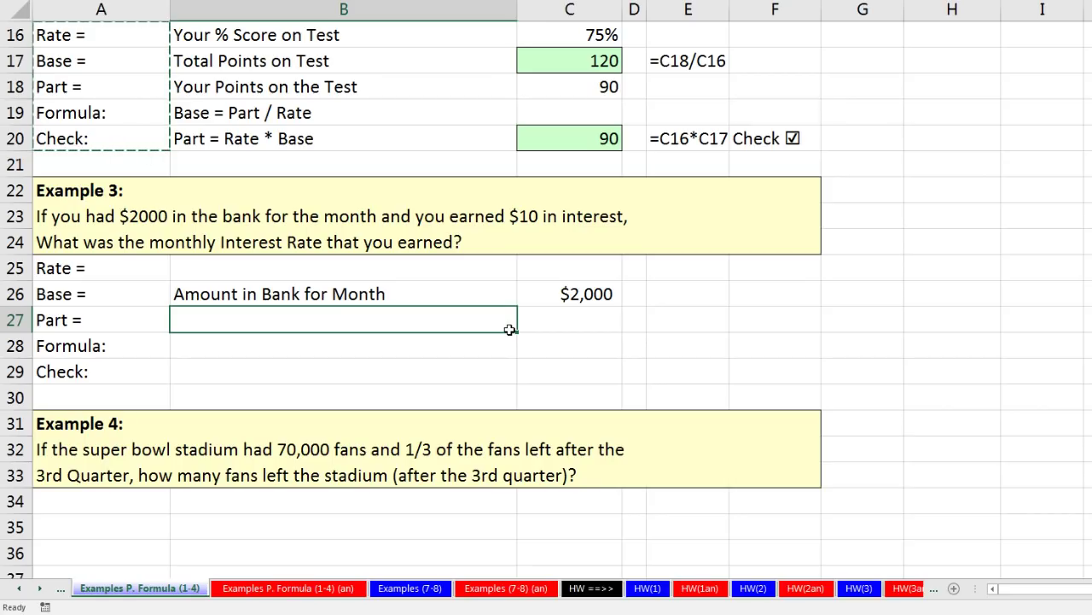
Label the part in B27 as "Amount of Interest Paid" and enter $10 in C27
text(Amount of Interest Paid)
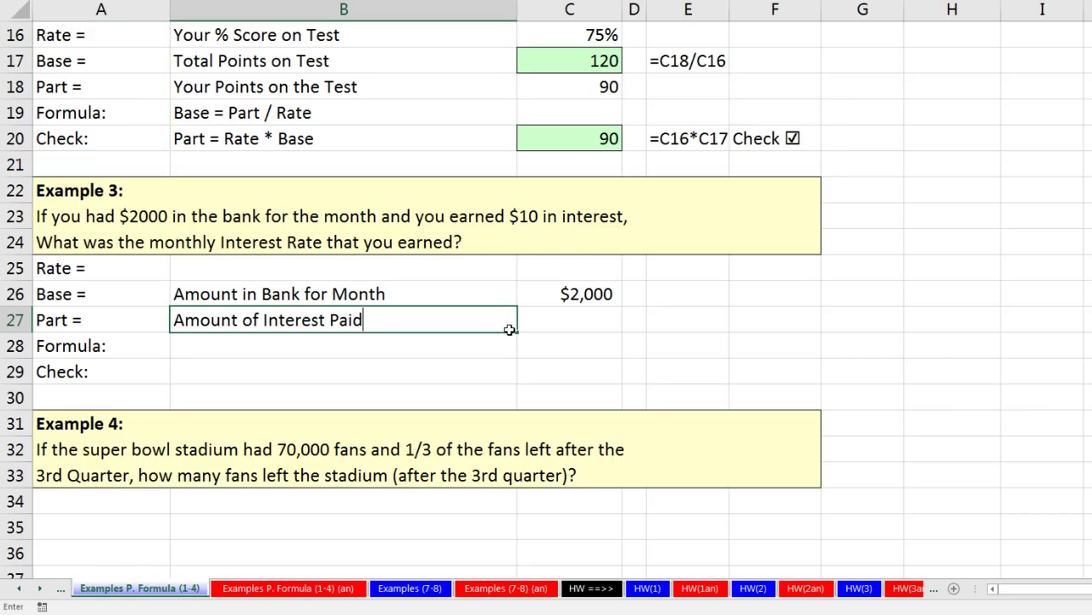
key(Tab)
text($10)
key(Return)
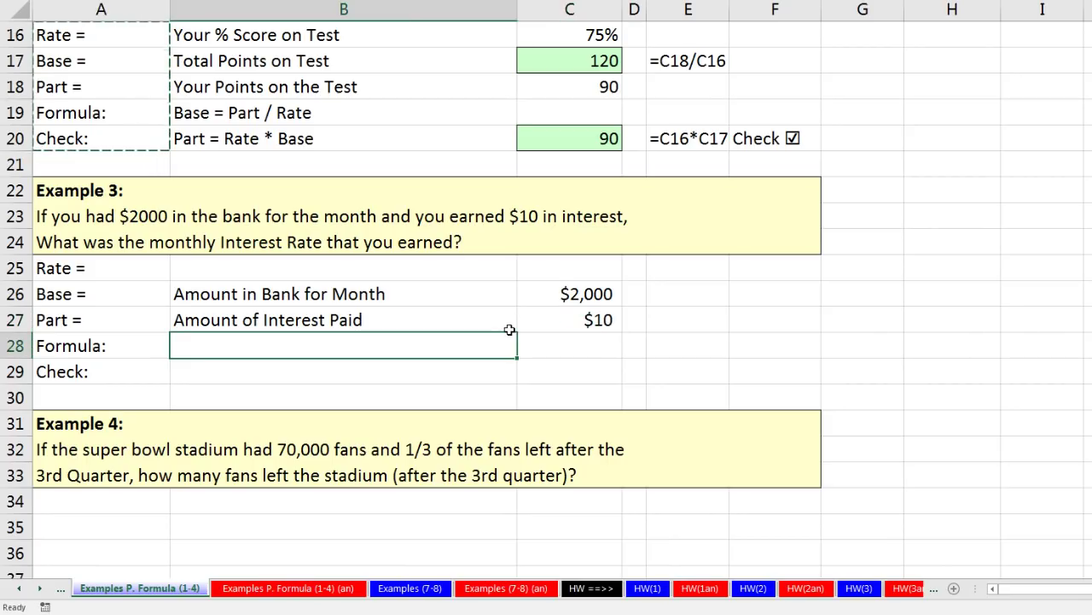
Give C25 the green bordered formatting and label the rate in B25 as "Monthly Interest Rate"
click(566, 265)
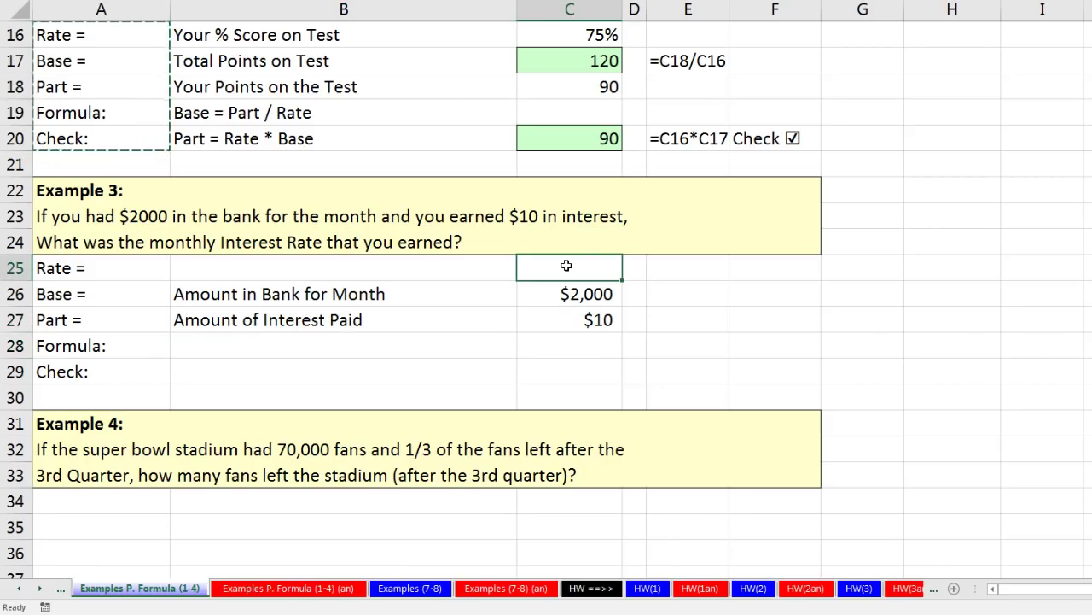
text(r)
text(est Rate)
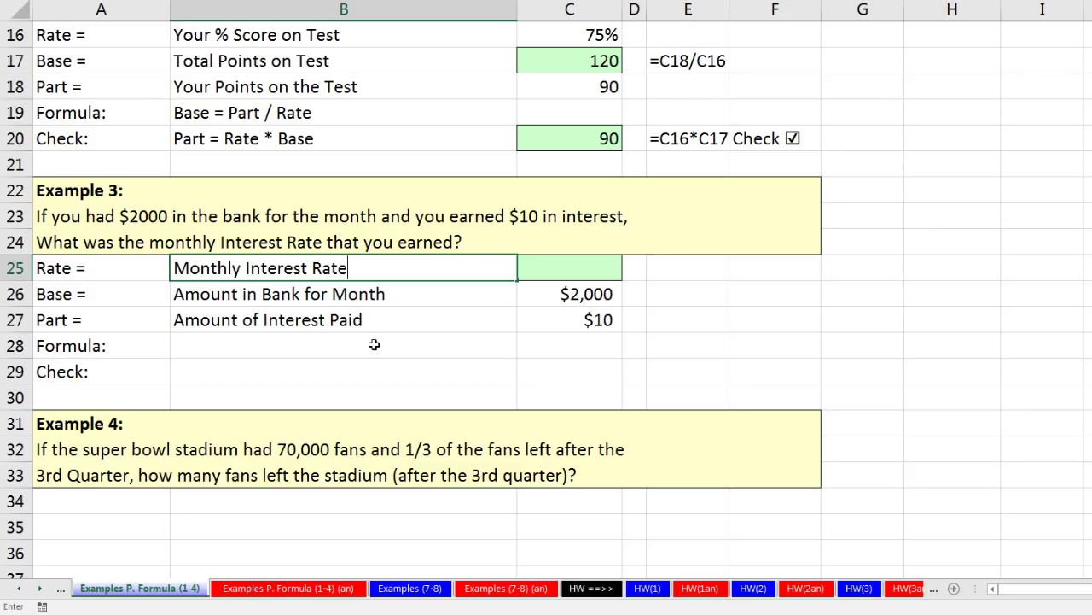
key(Tab)
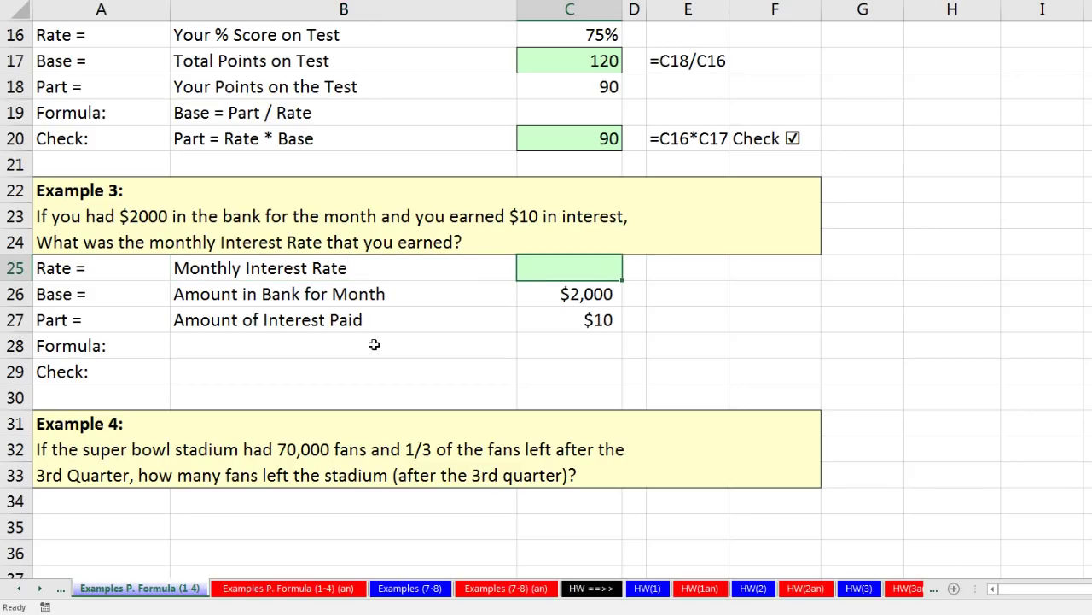
Write the formula "Rate = Part / Base" in B28 for Example 3
click(366, 344)
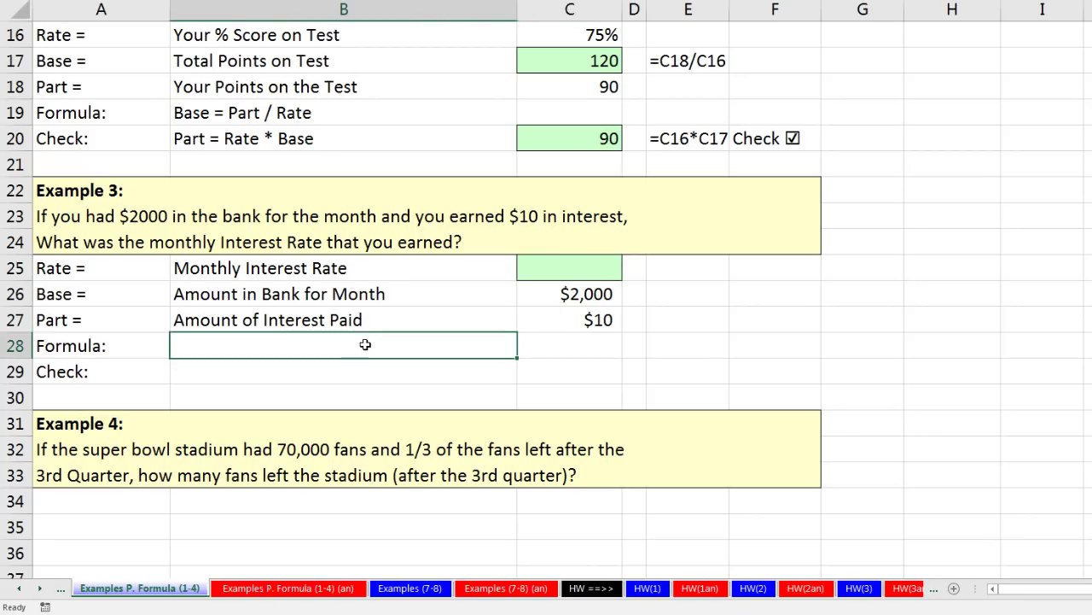
text(Rate = Part / Base)
key(Tab)
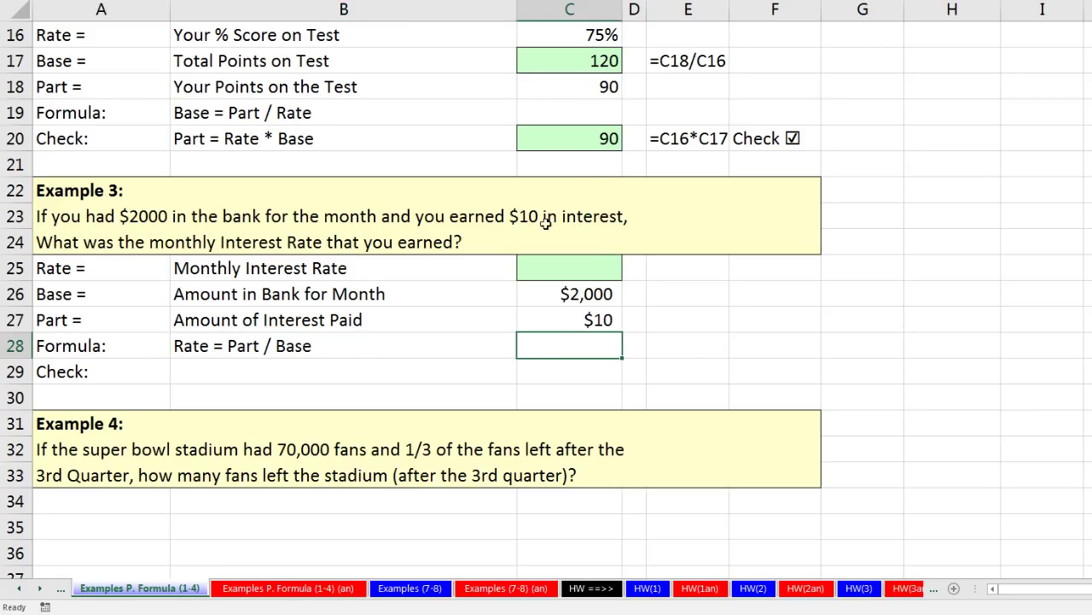
Calculate the monthly interest rate in C25 by dividing the interest paid by the bank amount, =C27/C26
click(590, 266)
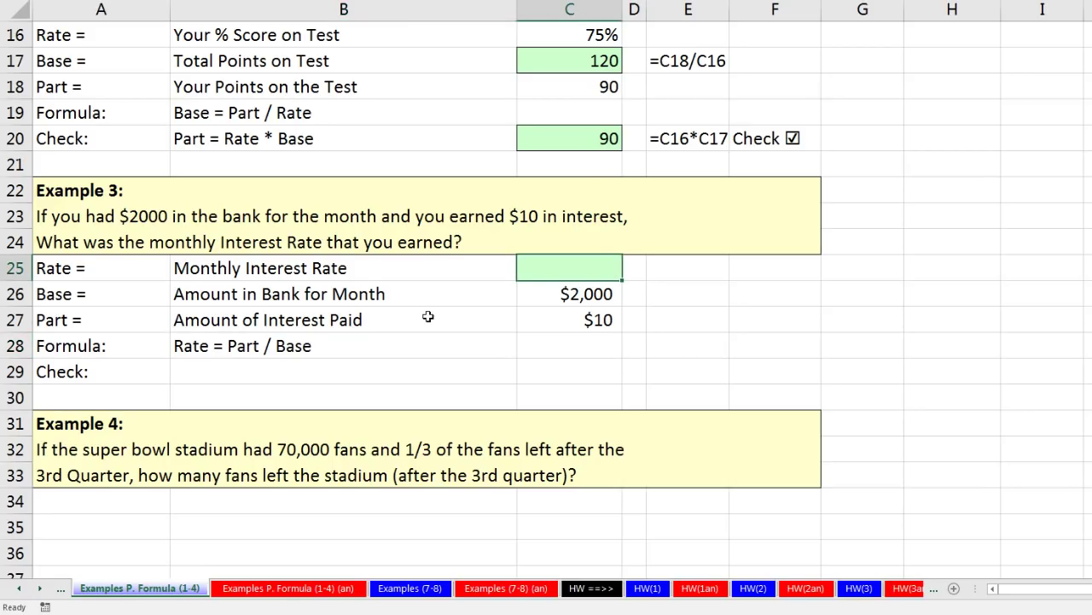
text(=)
key(Down)
key(Down)
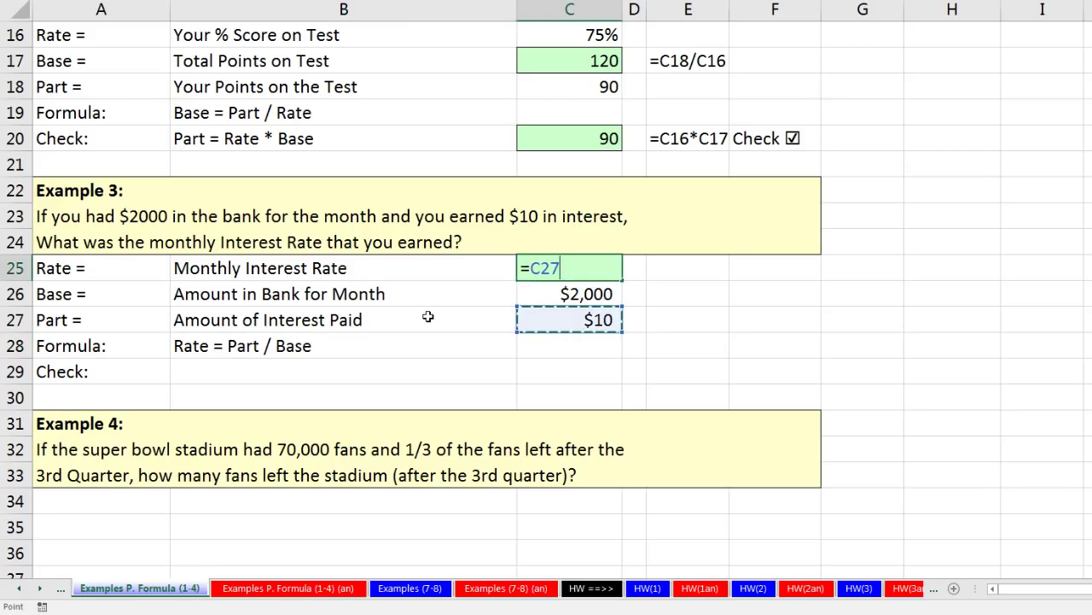
text(/)
key(Up)
key(Down)
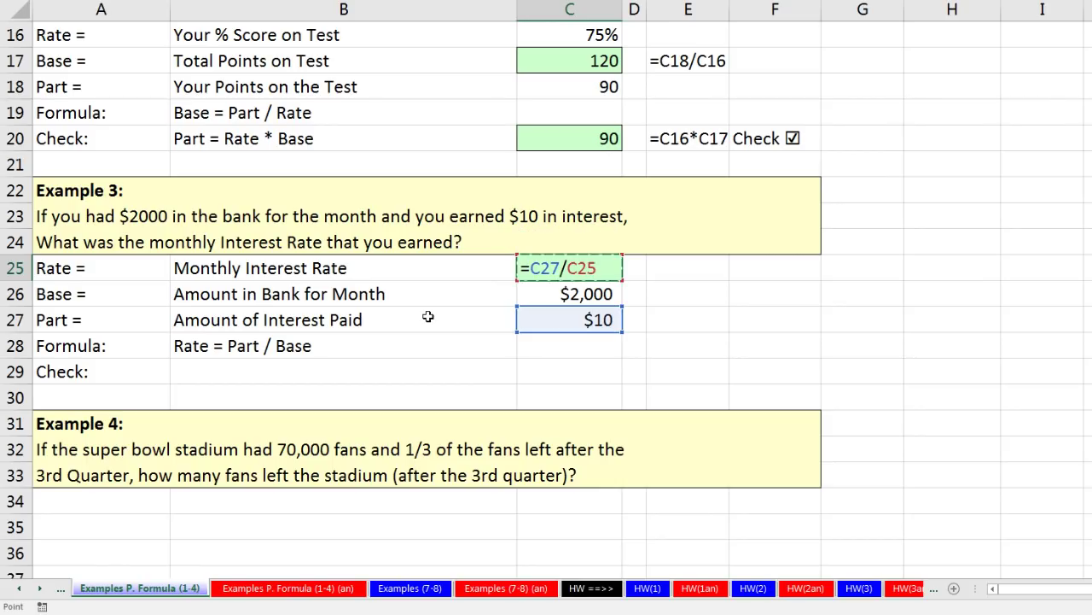
key(Down)
key(ctrl+Return)
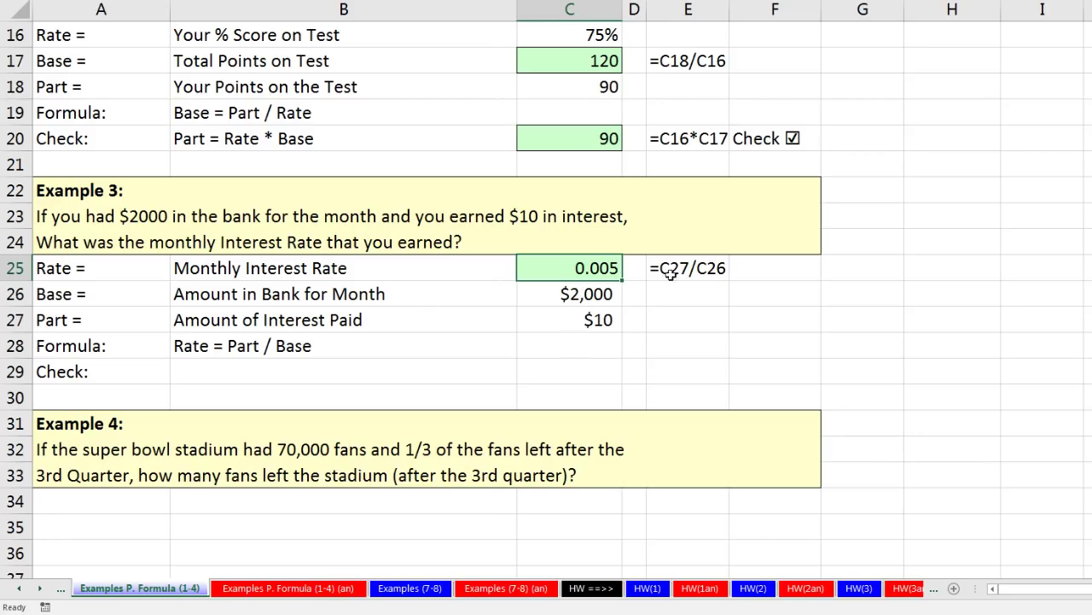
Reference the calculated rate in F25 with =C25 and format the cell as Percentage
click(764, 273)
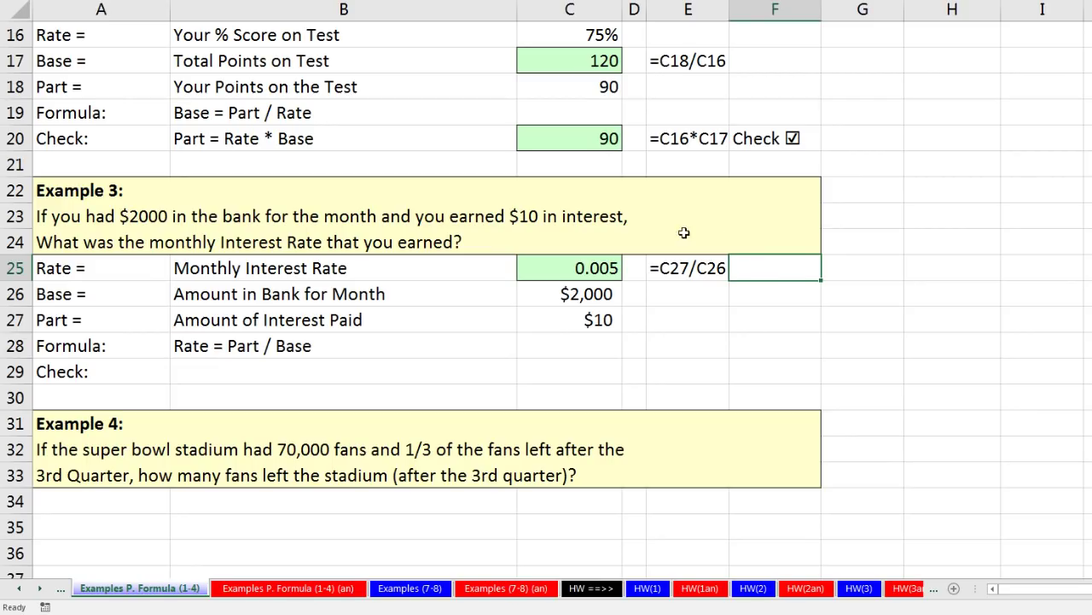
text(=)
click(585, 270)
key(ctrl+Return)
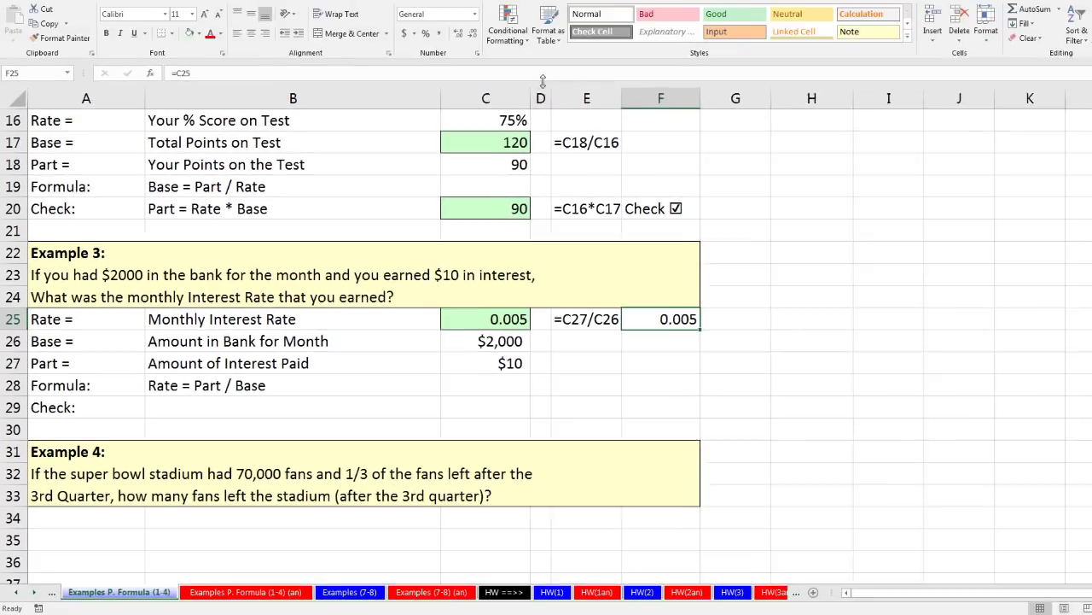
click(474, 15)
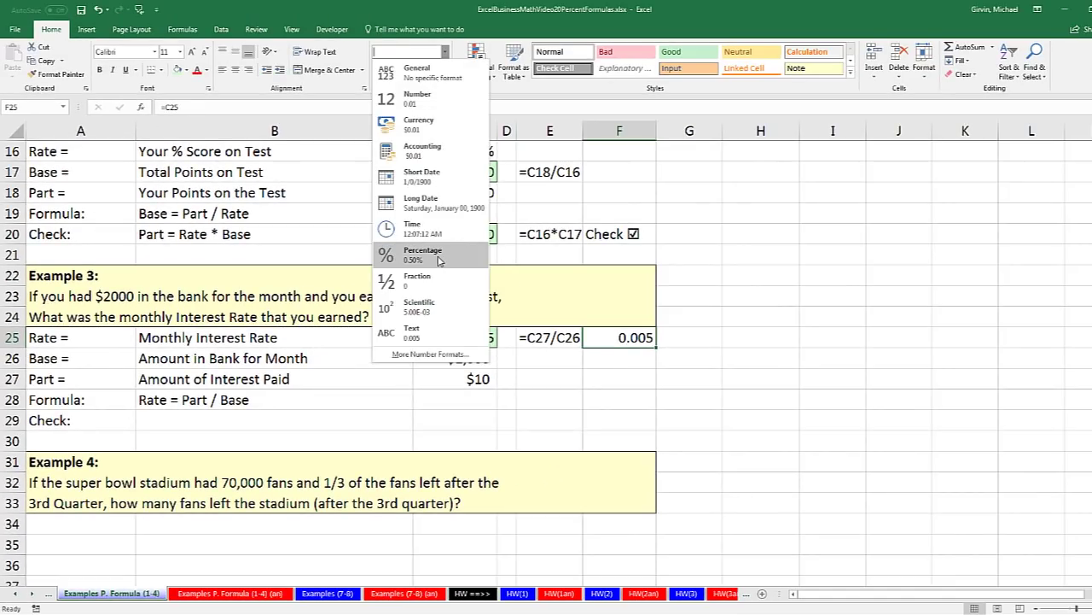
click(439, 260)
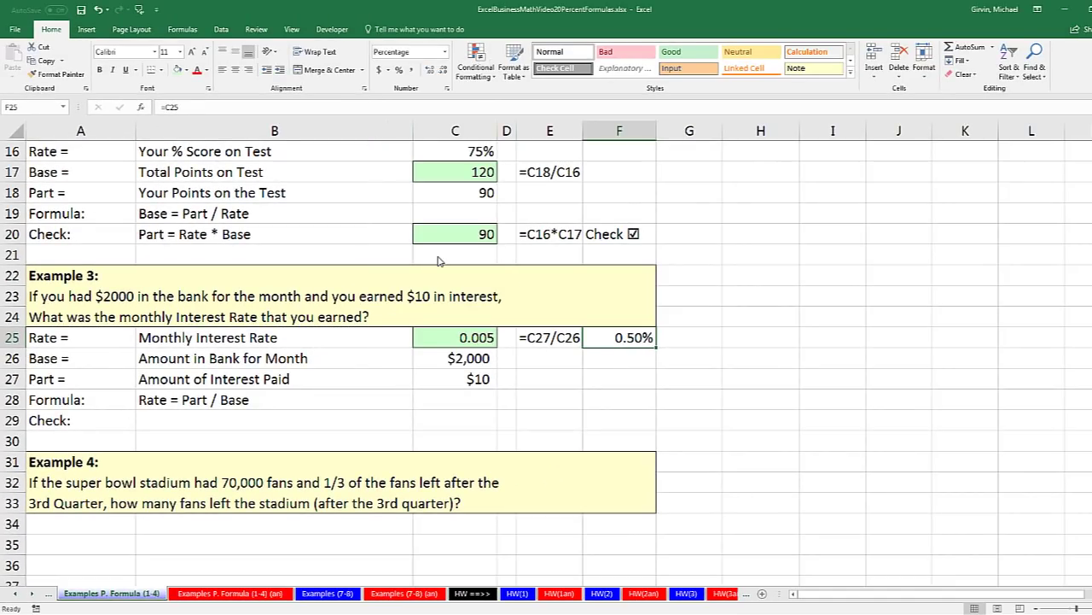
Reference the rate in F26 with =C25 and apply the custom number format ?/10% to it
click(623, 359)
text(=)
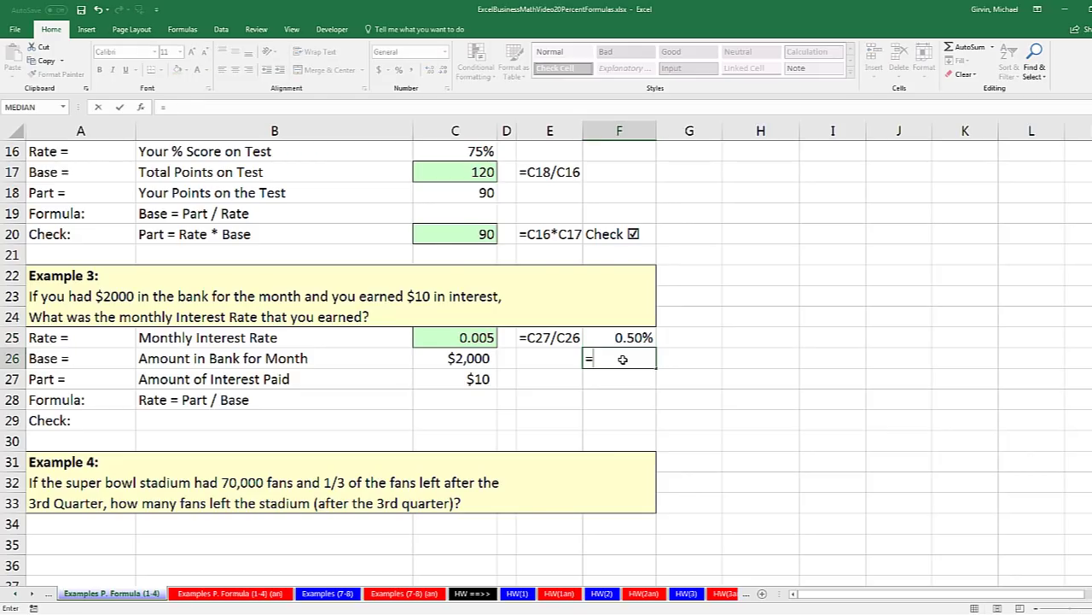
click(480, 337)
key(ctrl+Return)
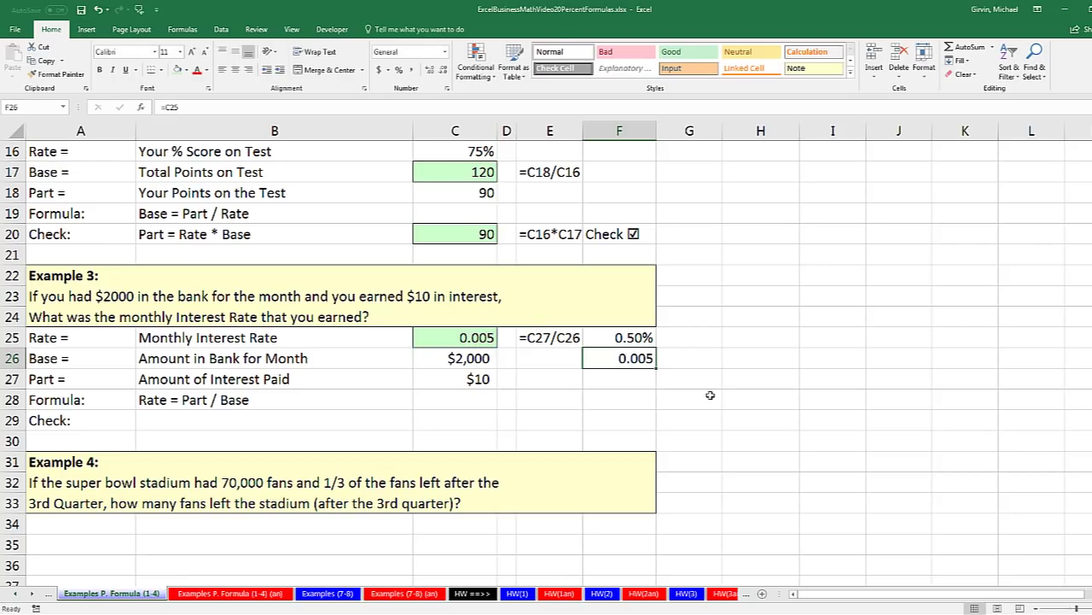
key(ctrl+1)
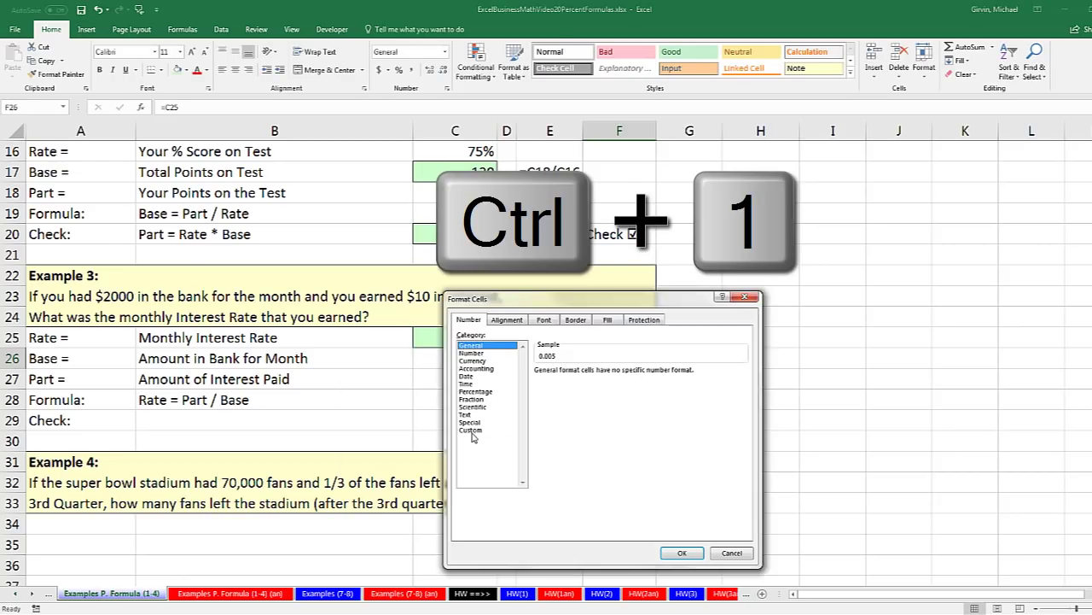
click(470, 429)
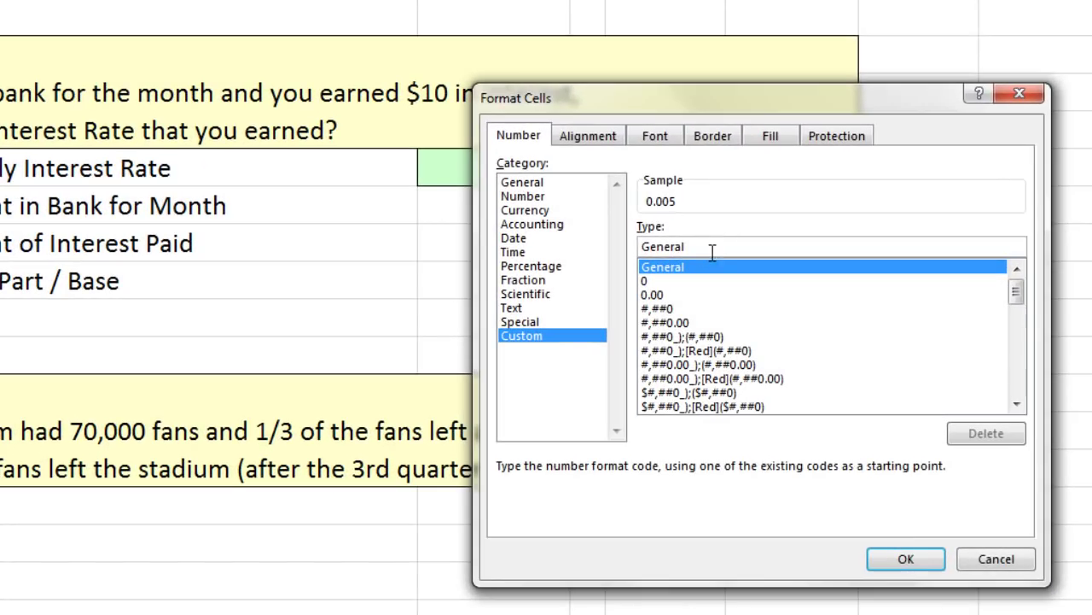
double_click(712, 249)
text(?)
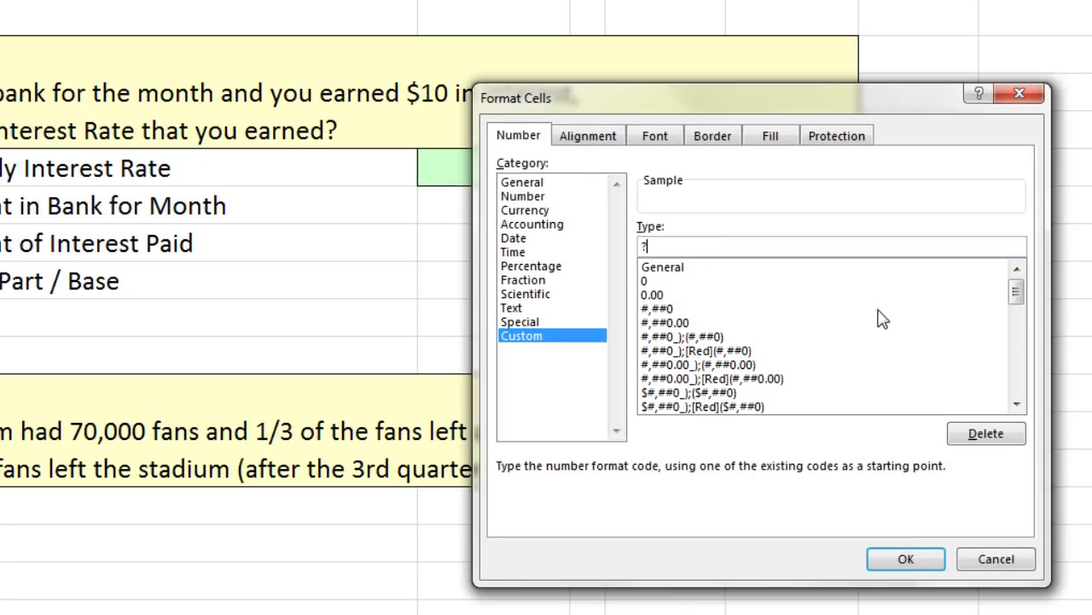
text(/10%)
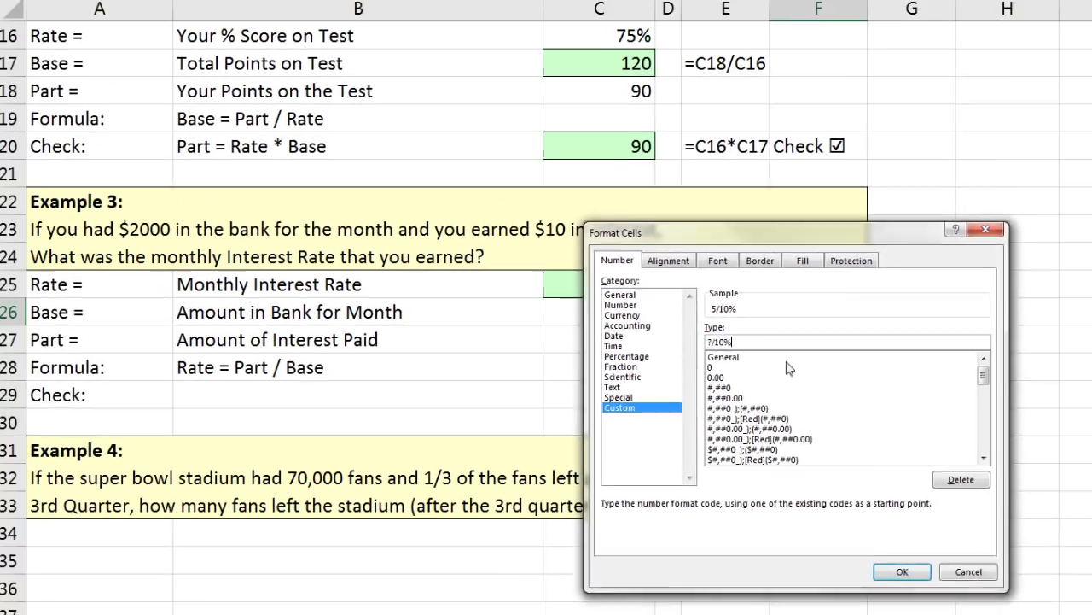
key(Return)
Write the check formula "Part = Rate * Base" in B29 for Example 3
click(603, 294)
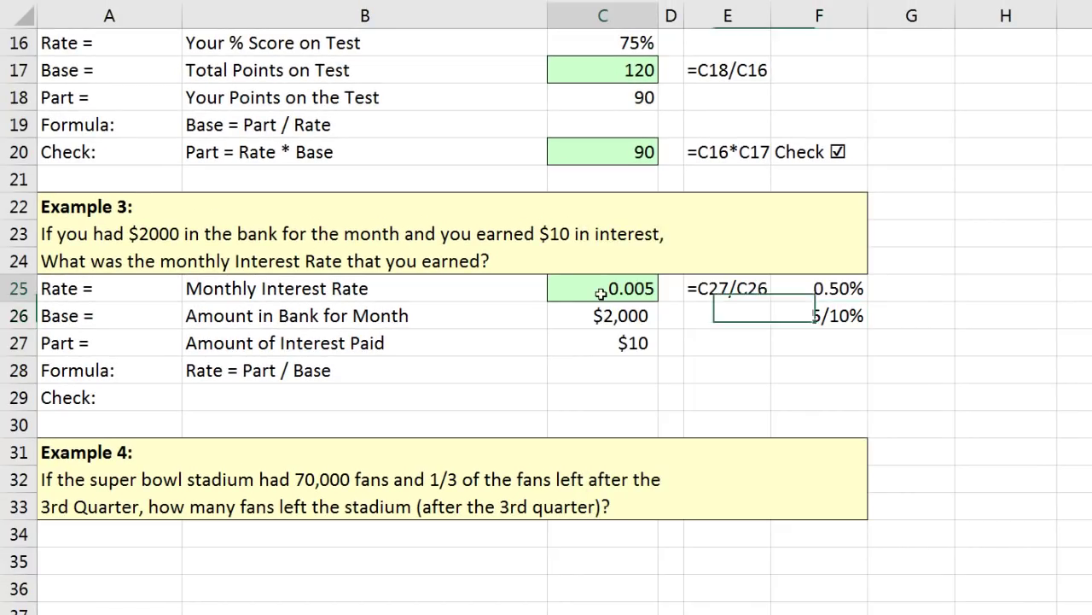
click(96, 319)
click(92, 343)
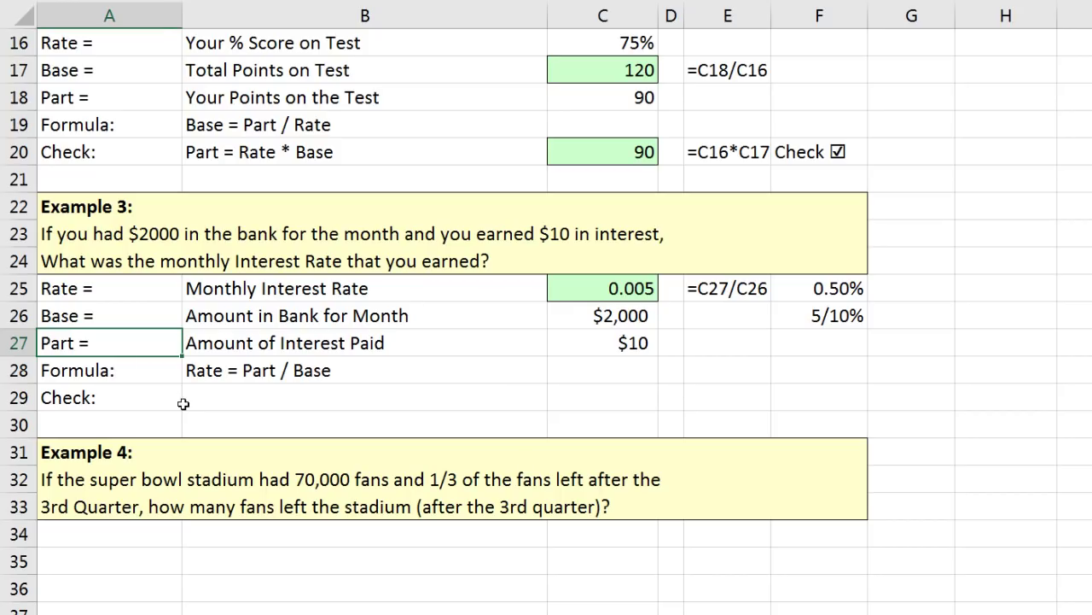
click(189, 401)
text(P)
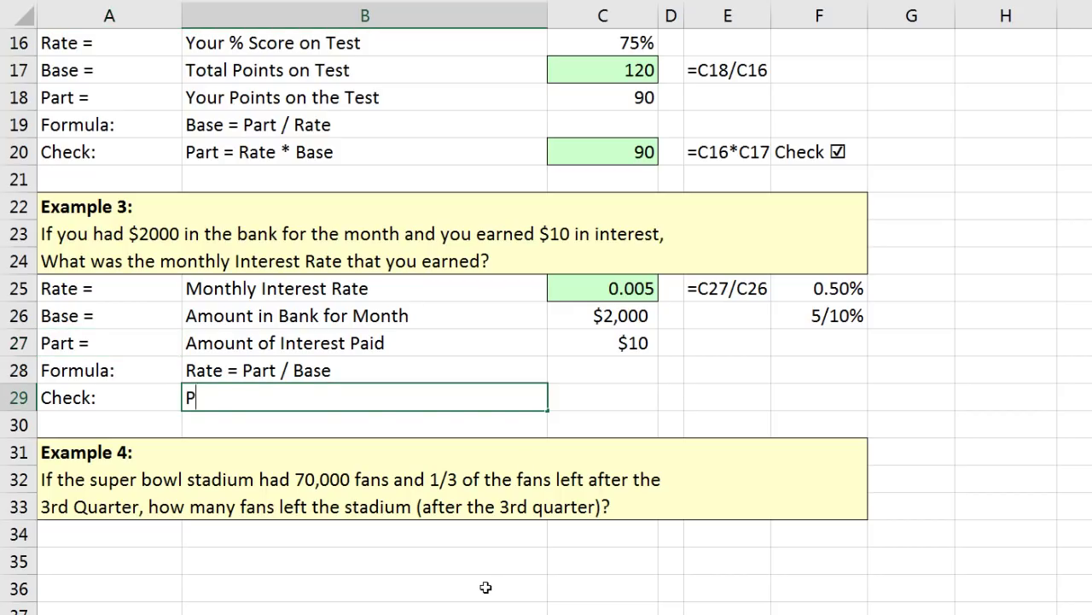
text(art = Rate * Base)
key(Tab)
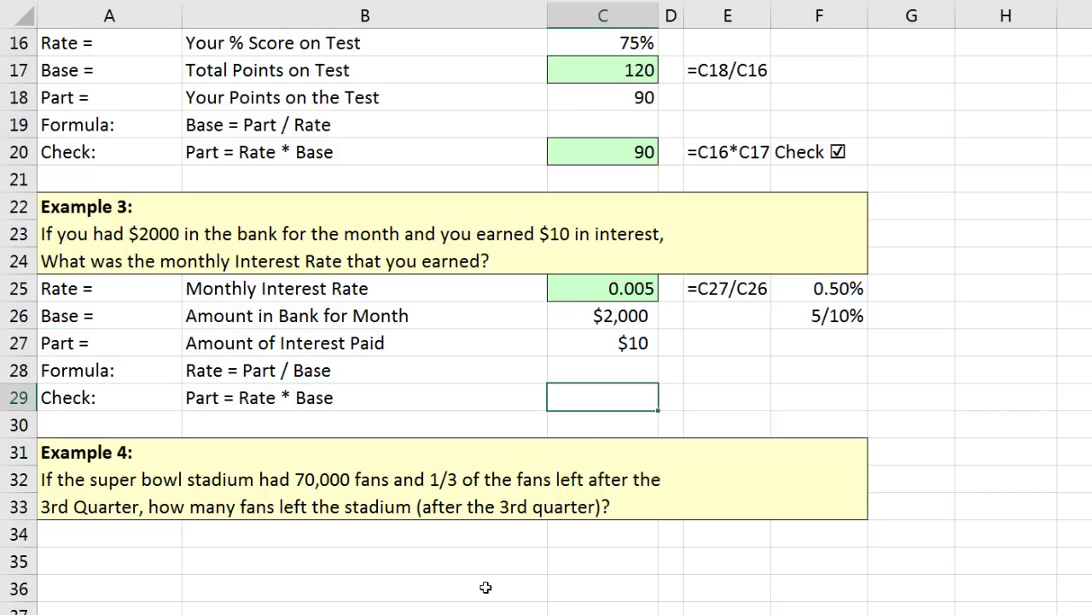
Give C29 the green bordered formatting and calculate the check value by multiplying rate by base, =C25*C26
key(F4)
text(=)
key(Up)
key(Up)
key(Up)
key(Up)
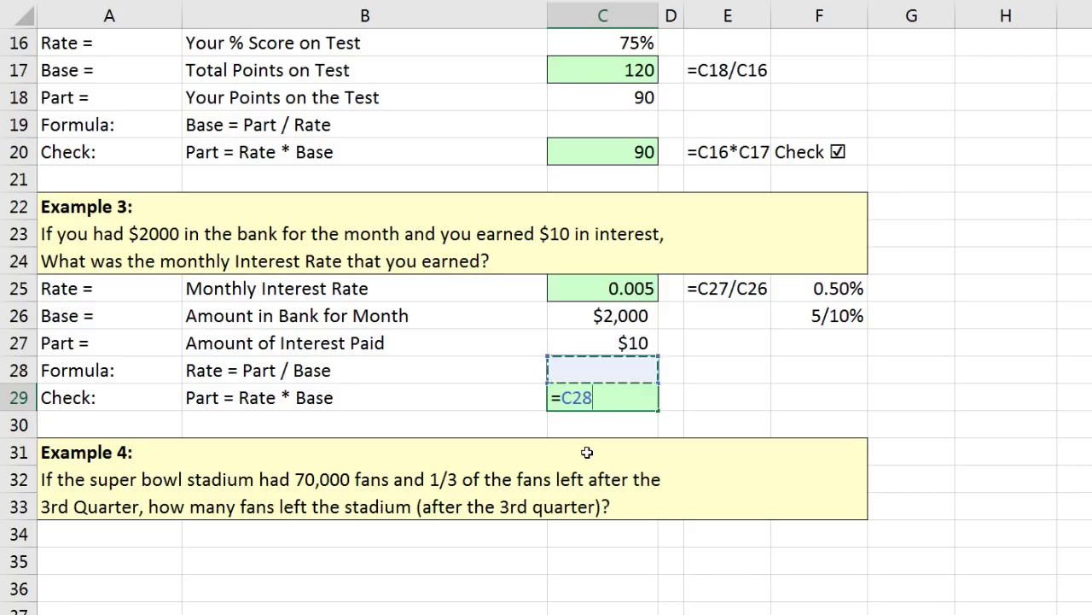
text(*)
key(Up)
key(Up)
key(Up)
key(ctrl+Return)
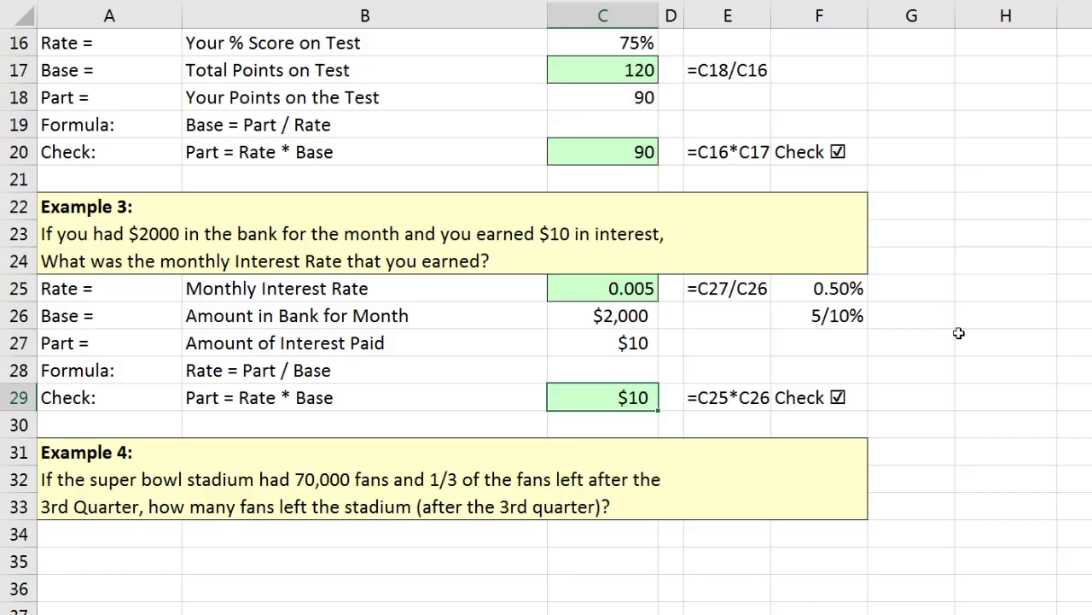
Copy the labels in A25:A29 to A34:A38 below Example 4
scroll(959, 337, down, 2)
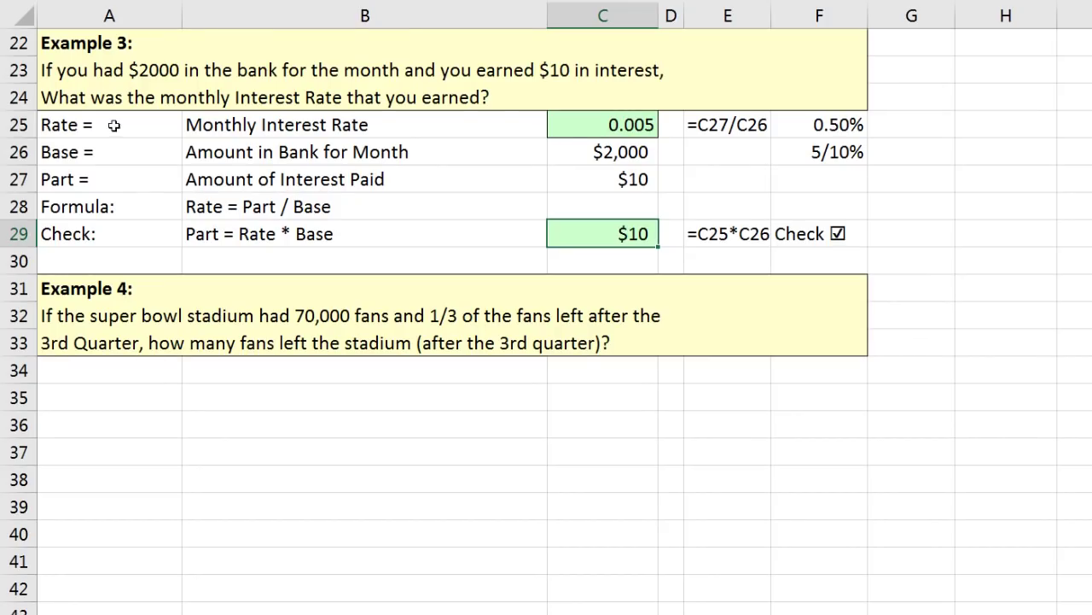
drag(113, 125, 102, 241)
key(ctrl+c)
click(136, 370)
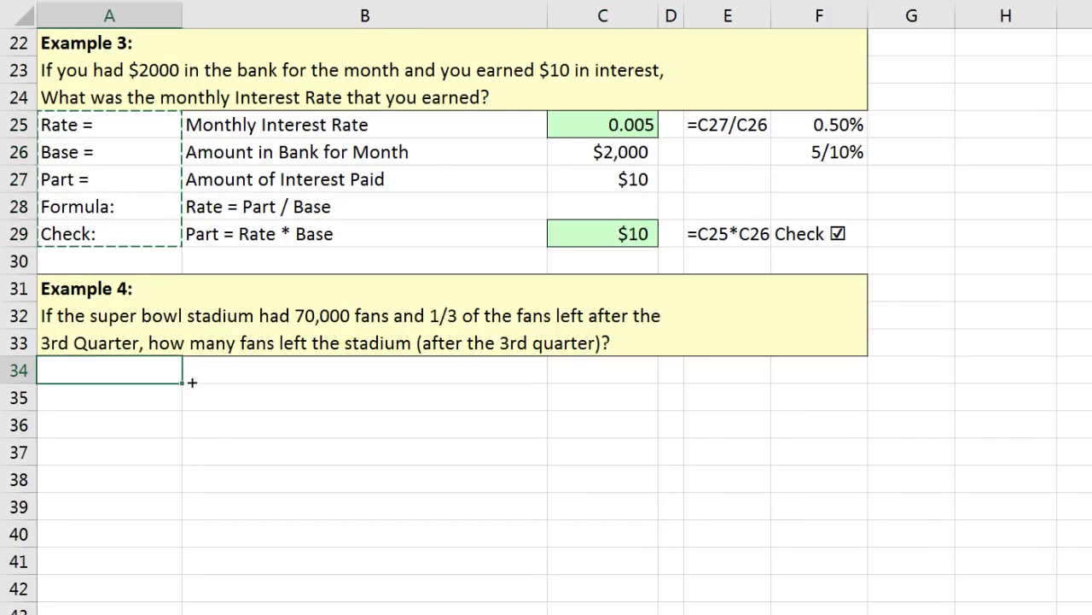
key(ctrl+v)
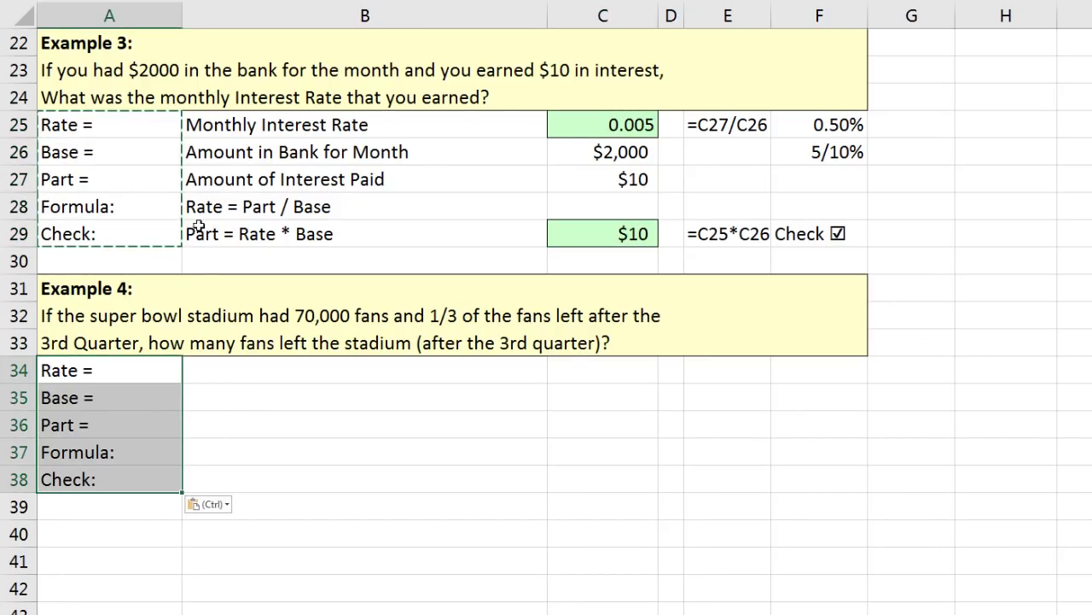
key(Escape)
Label the rate in B34 as "Fraction of fans who left stadium" and enter =1/3 in C34
click(261, 378)
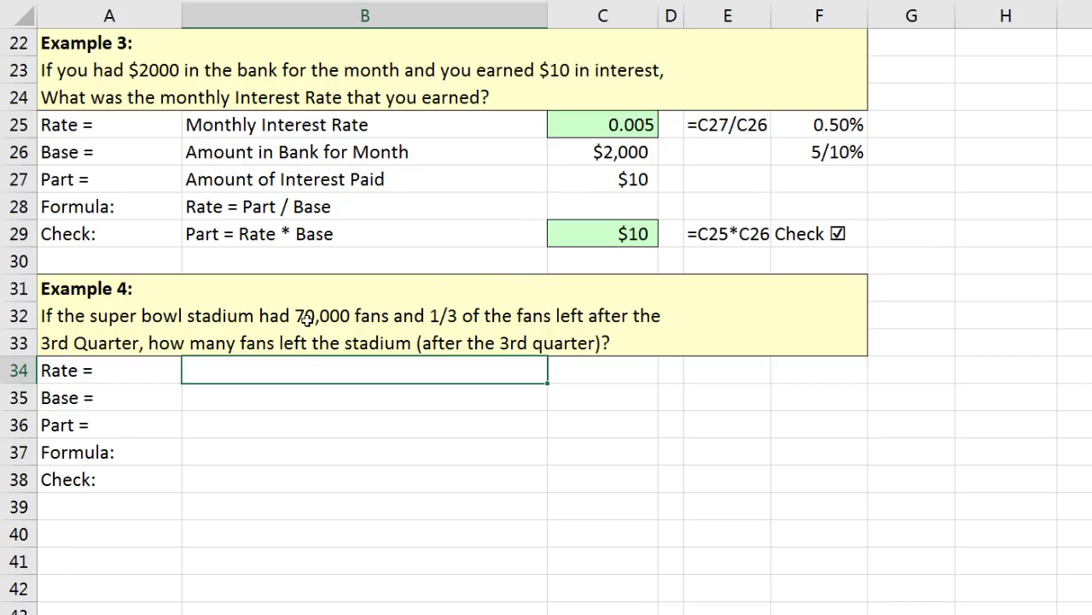
text(Fraction of fans who left stadium)
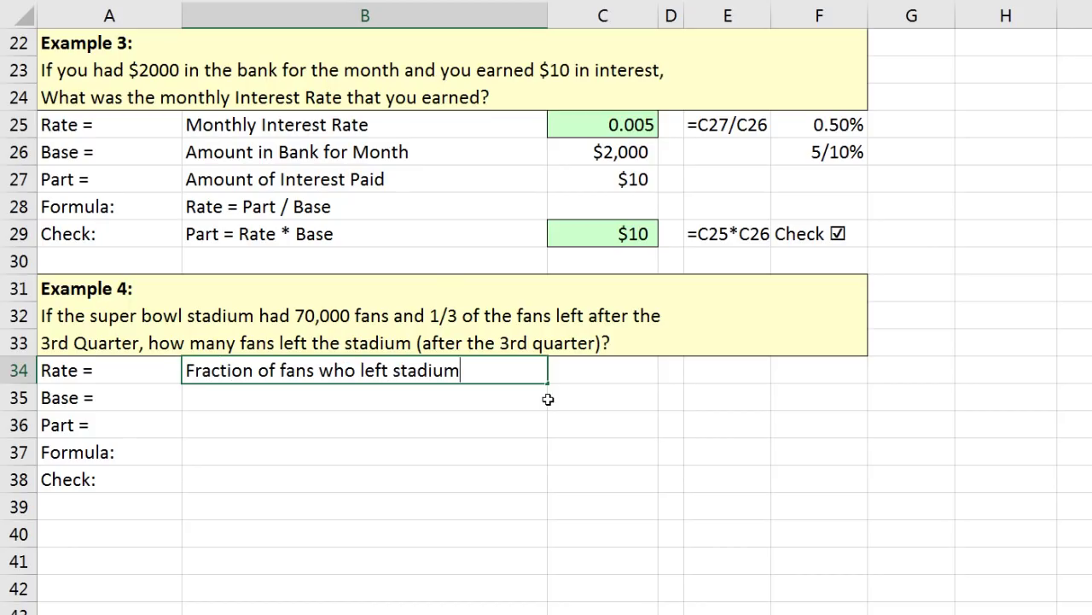
key(Tab)
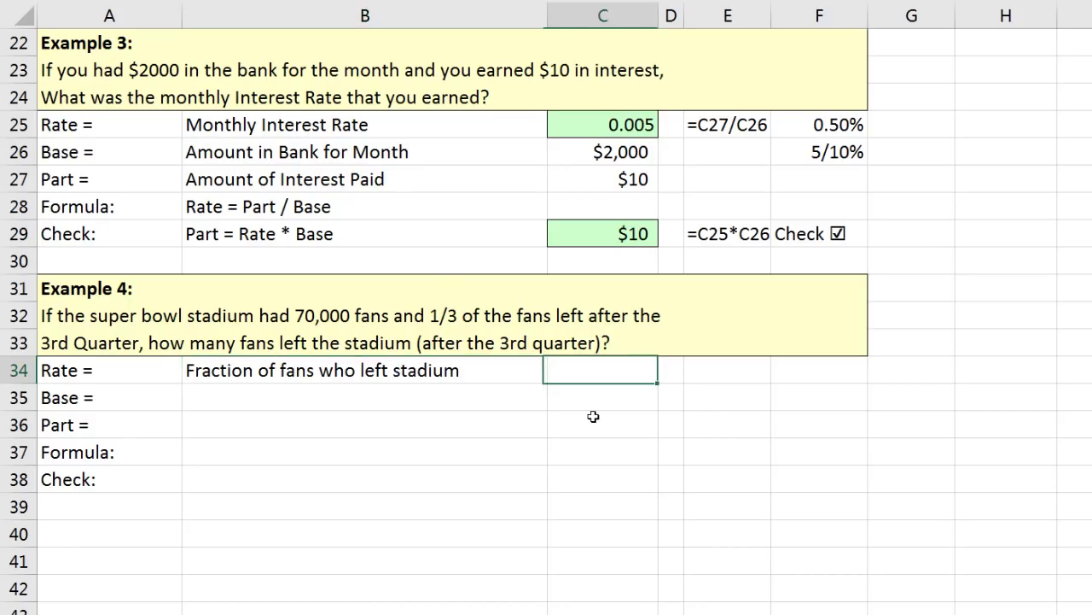
text(=1)
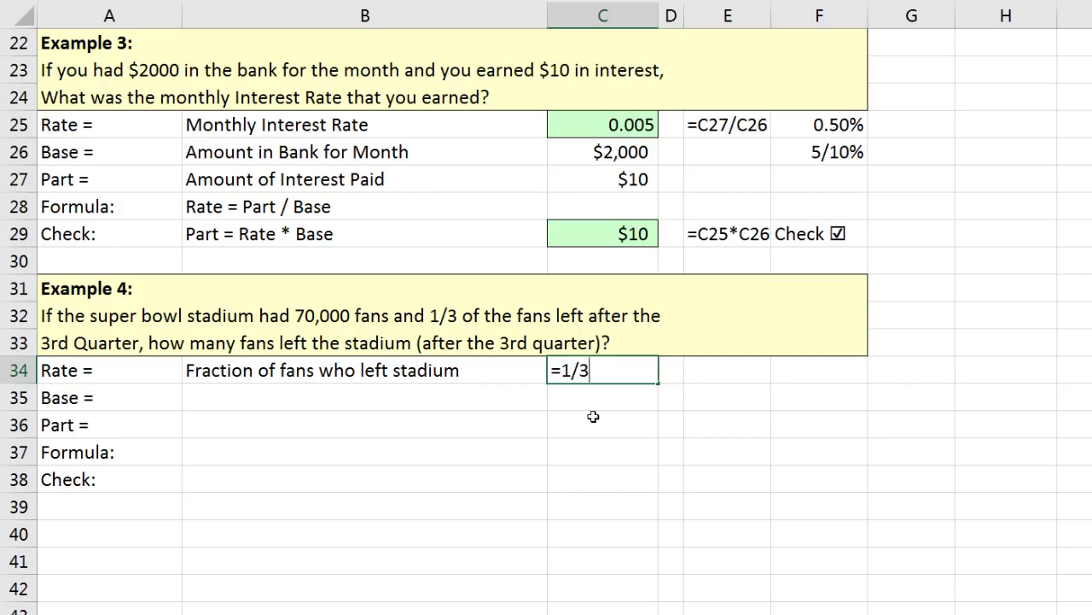
text(/3)
key(ctrl+Return)
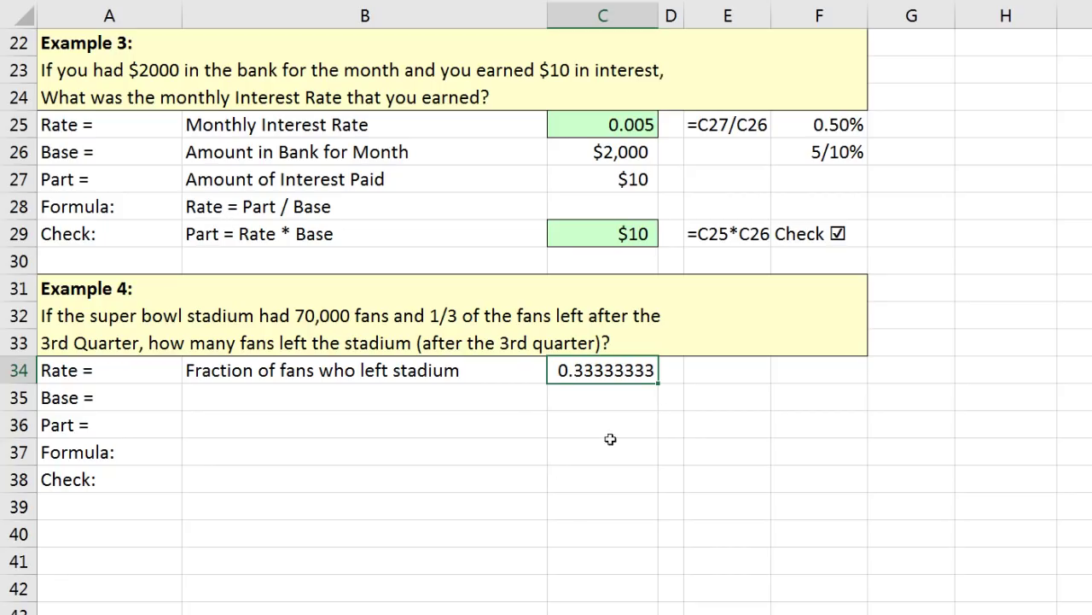
Format the rate in C34 as a fraction of up to one digit
key(ctrl+1)
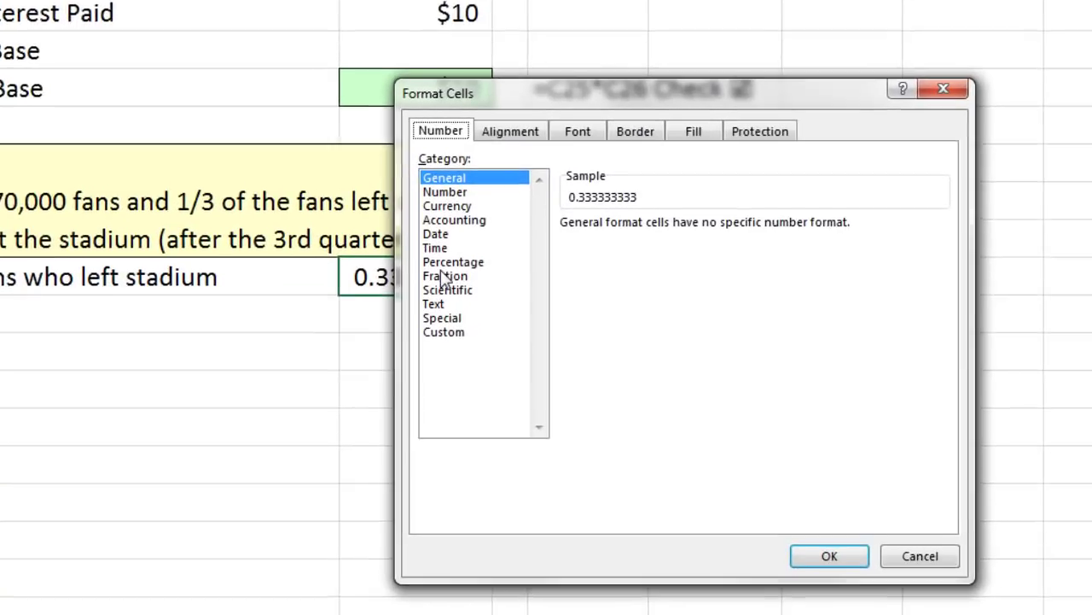
click(623, 372)
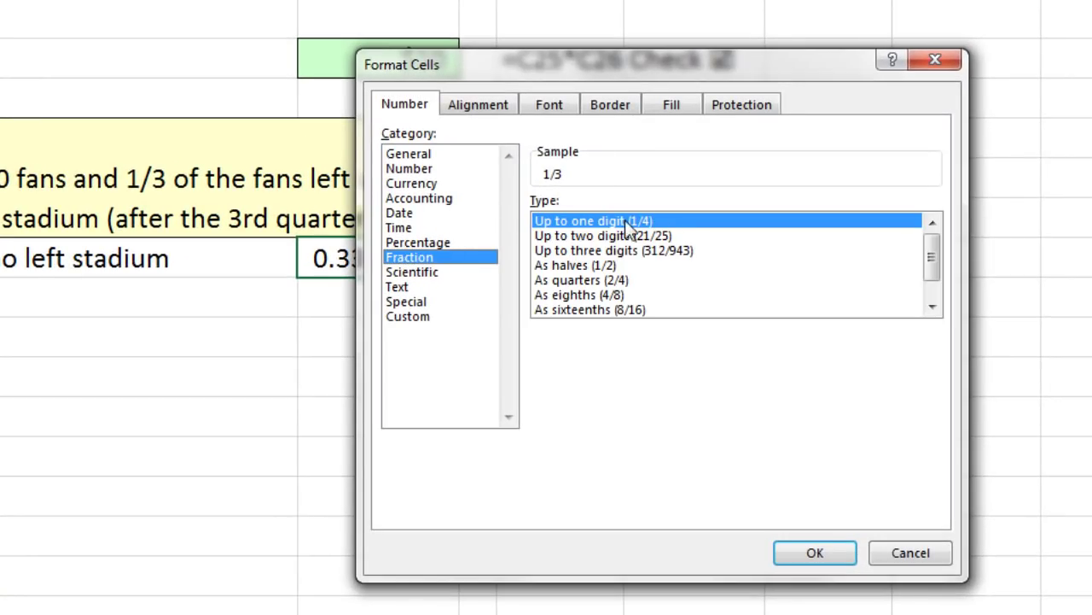
click(824, 548)
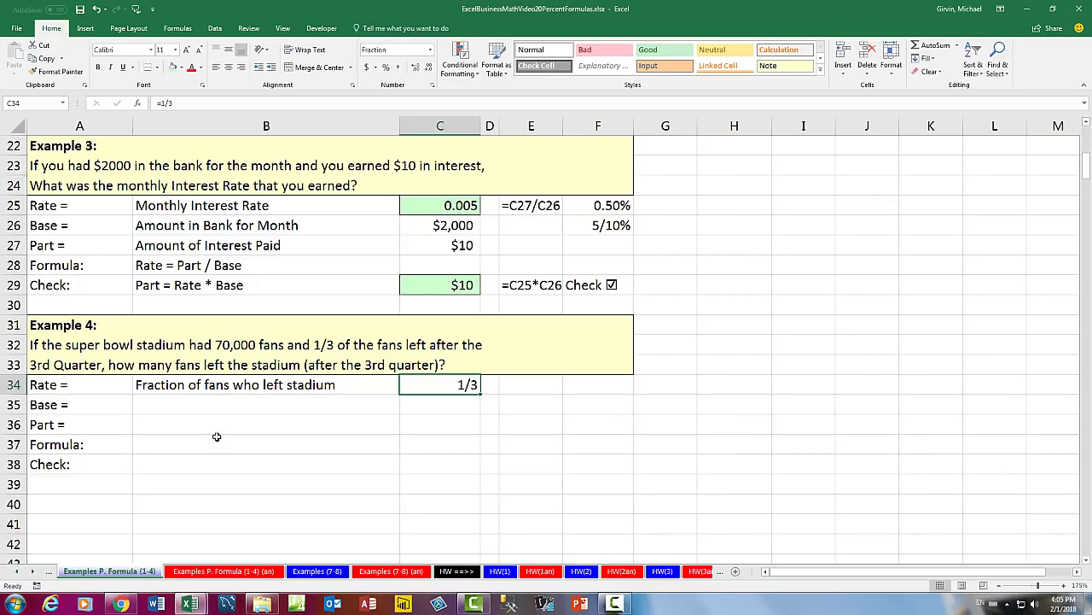
Label the base in B35 as "Number of fans at start of super bowl" and enter 70,000 in C35
click(202, 400)
text(Number of fans at start of super bowl)
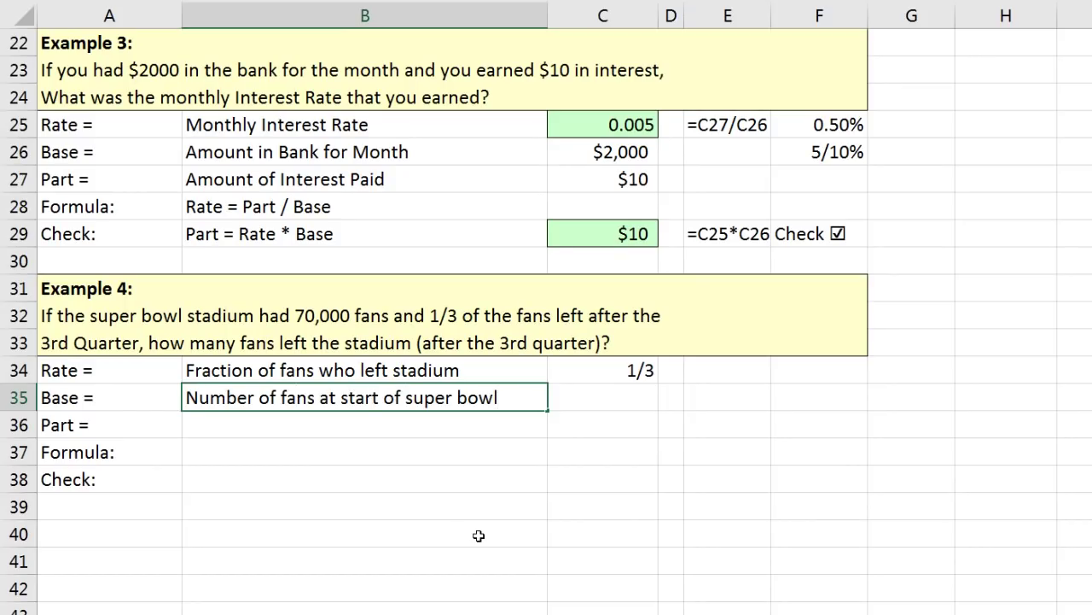
key(Tab)
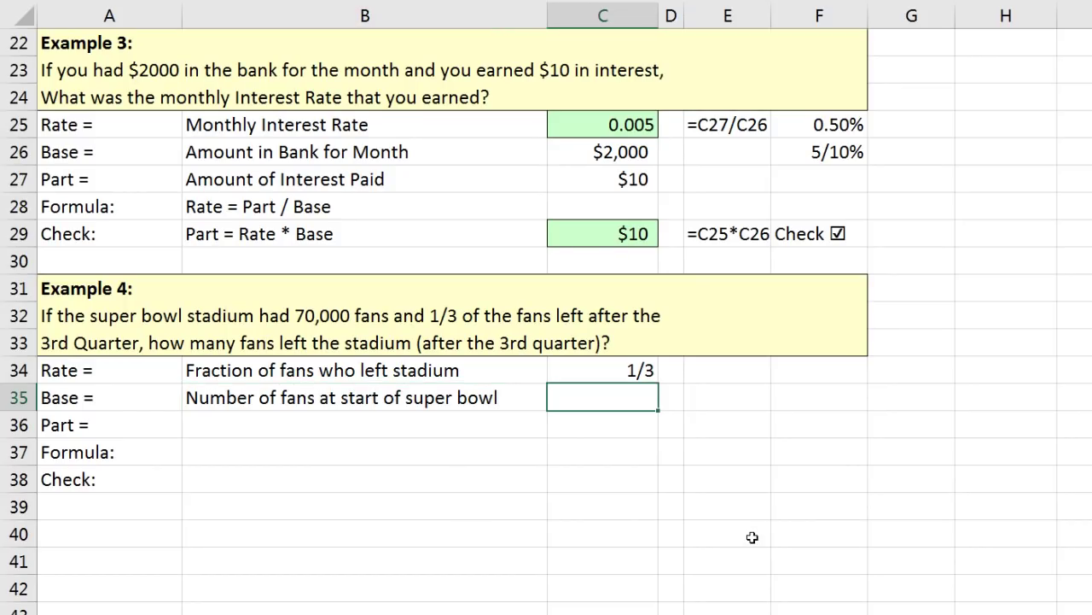
text(70,000)
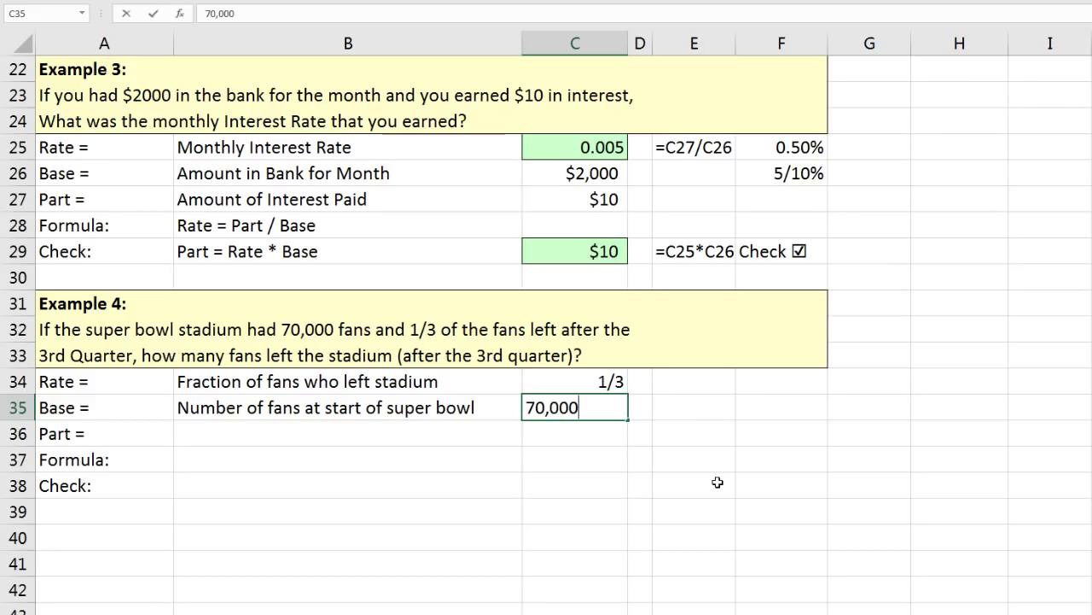
key(ctrl+Return)
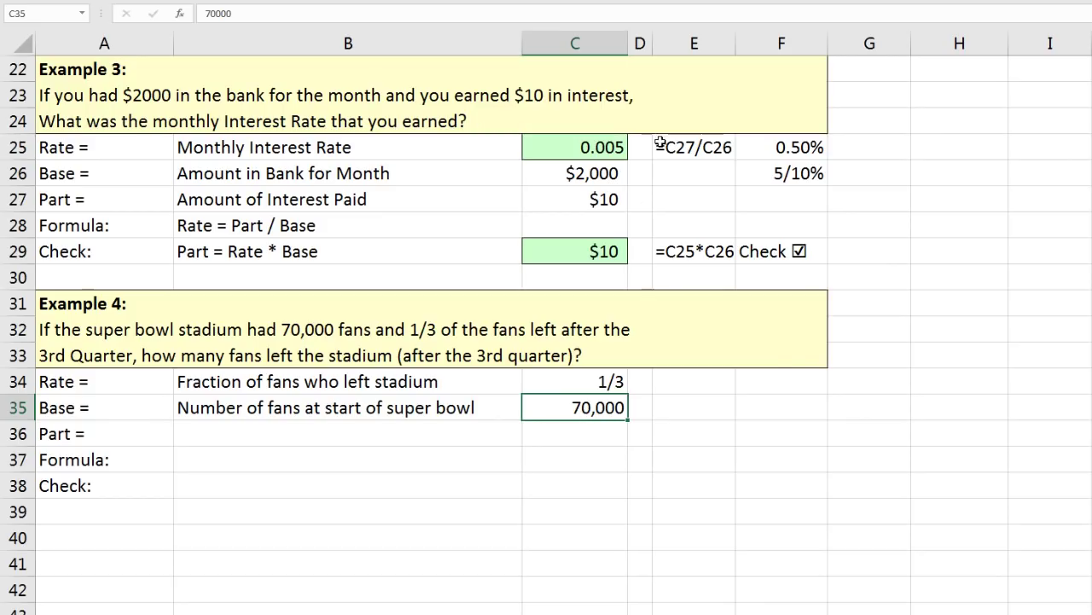
Label the part in B36 as "How many fans left after the 3rd quarter" and write the formula "Part = Base * Rate" in B37
click(287, 436)
text(How many fans left after the 3rd quarter)
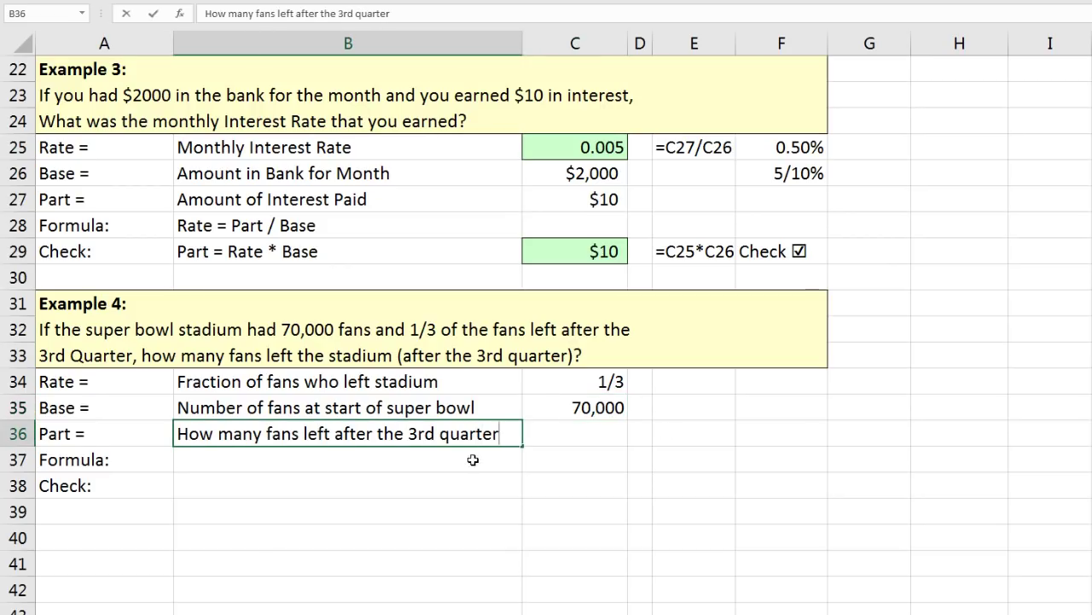
key(Tab)
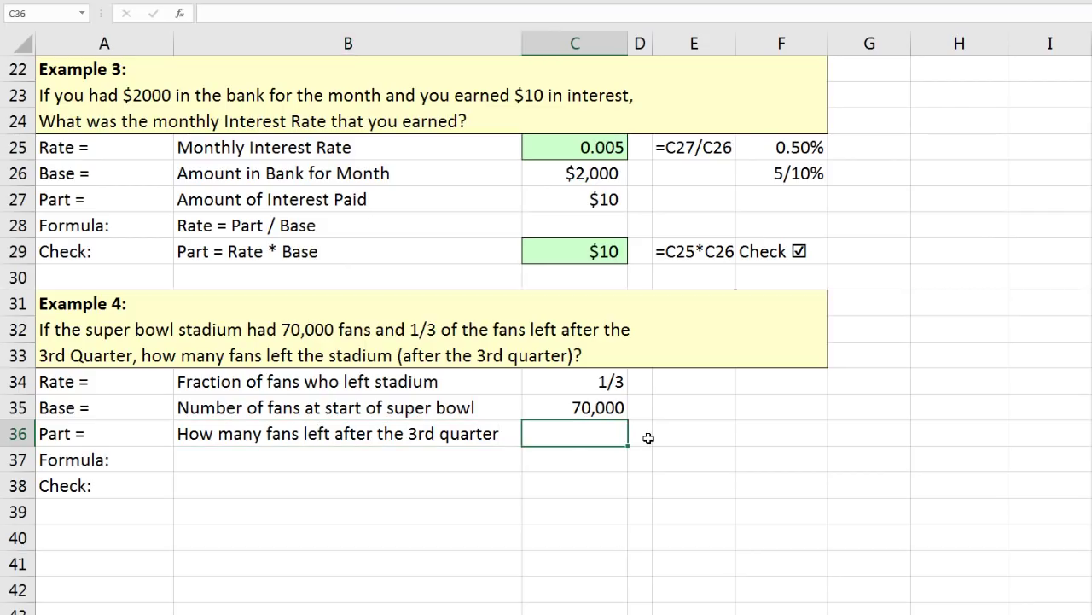
click(465, 459)
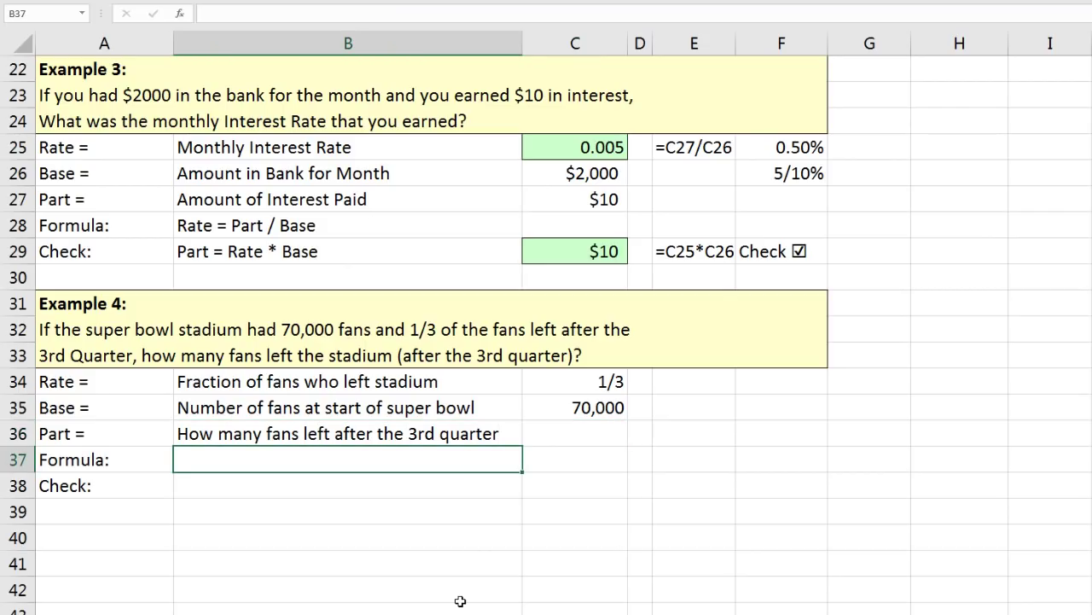
text(Part = Base * Rate)
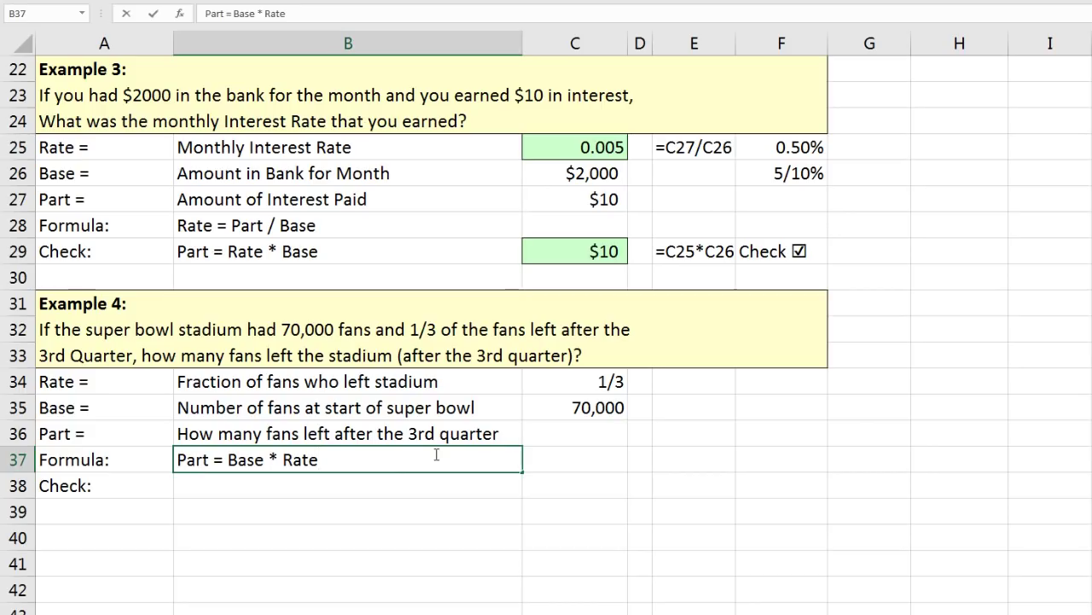
key(Tab)
Give C36 the green bordered formatting and calculate the part by multiplying base by rate, =C35*C34
click(586, 437)
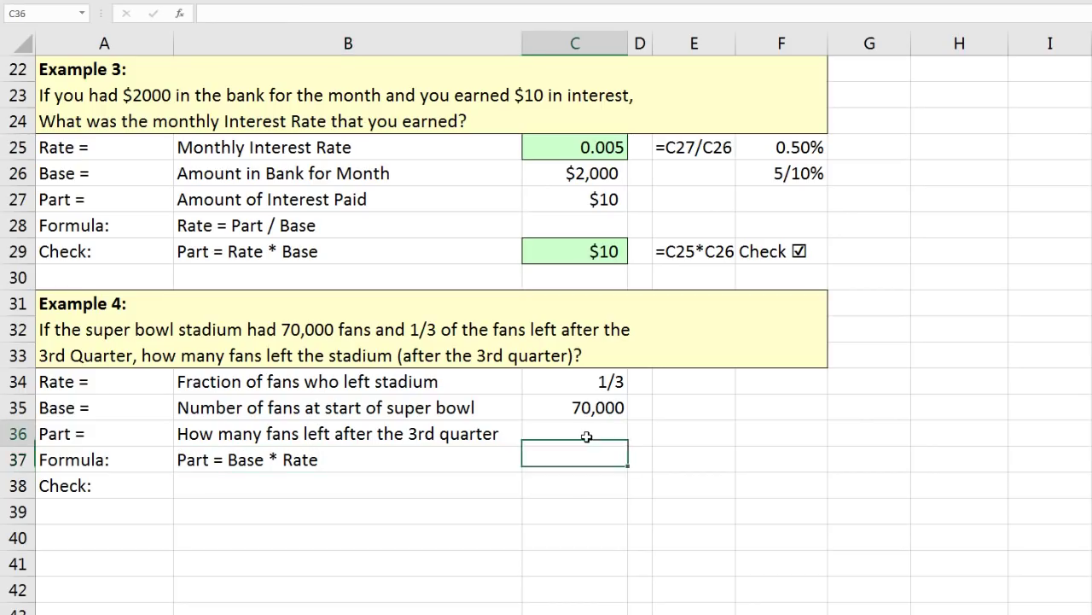
key(F4)
text(=)
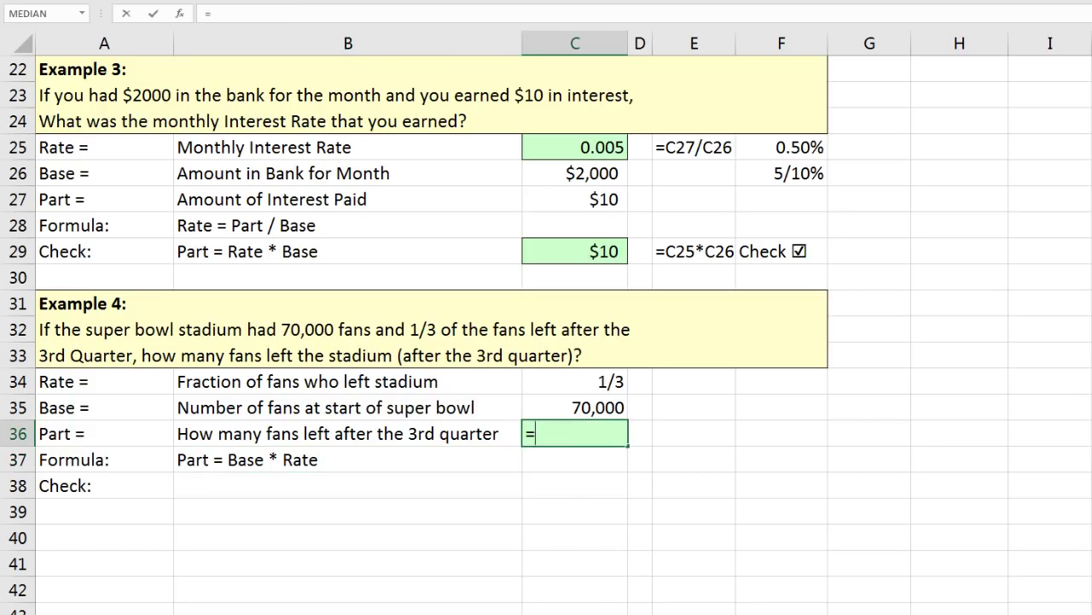
key(Up)
text(*)
key(Up)
key(Up)
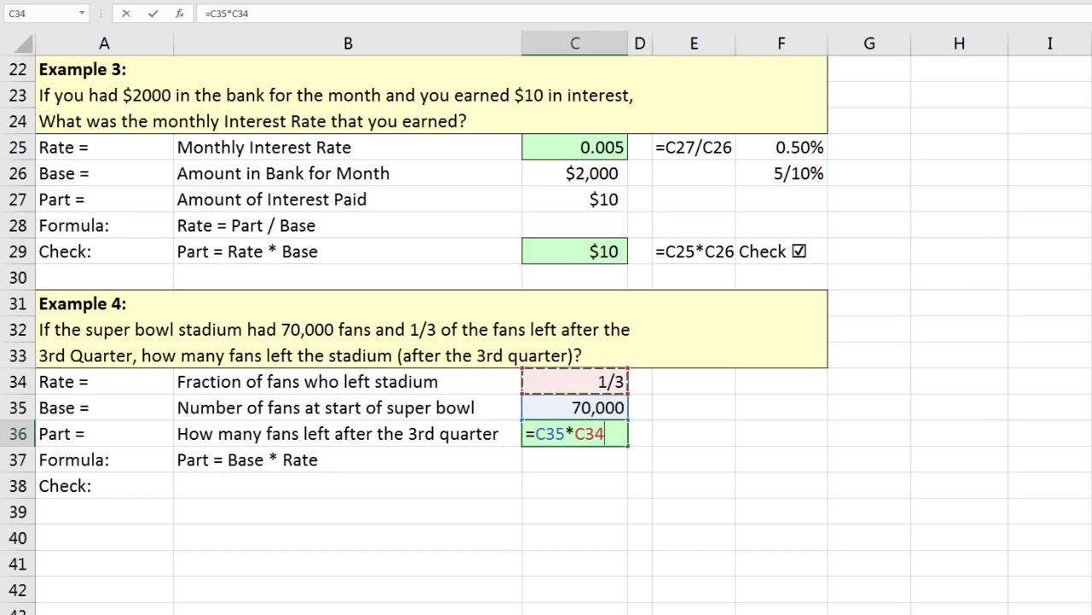
key(Return)
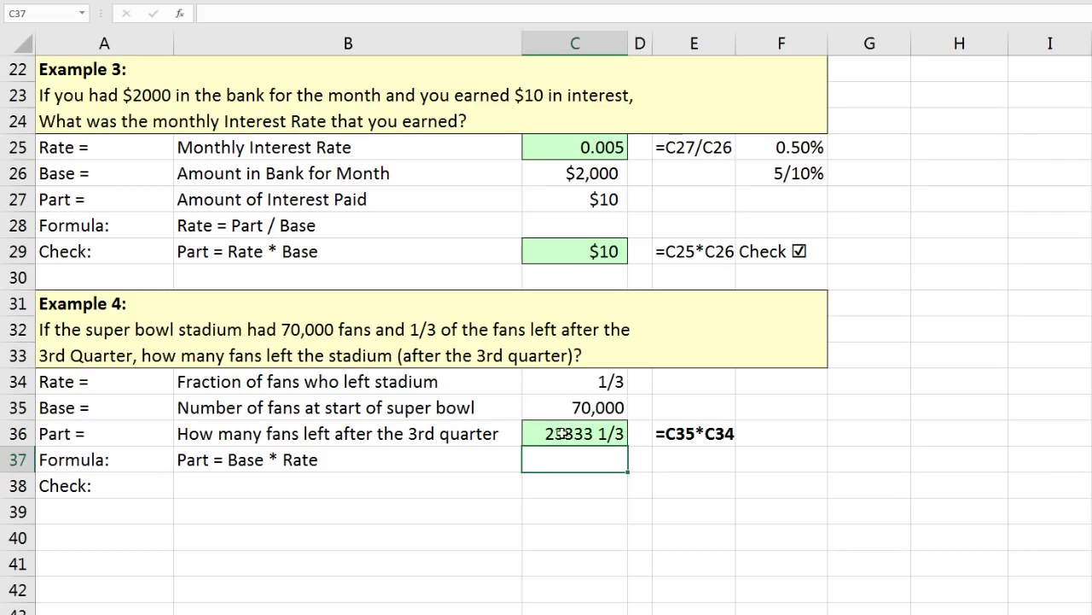
Change the number format of C36 from fraction to Number with 0 decimal places and a 1000 separator
click(564, 436)
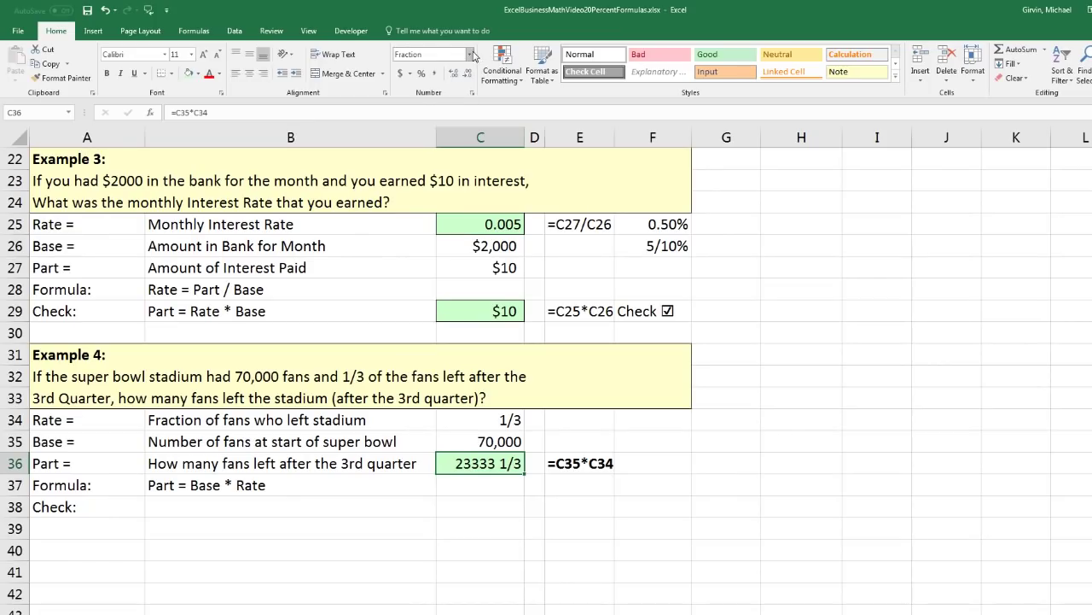
click(470, 55)
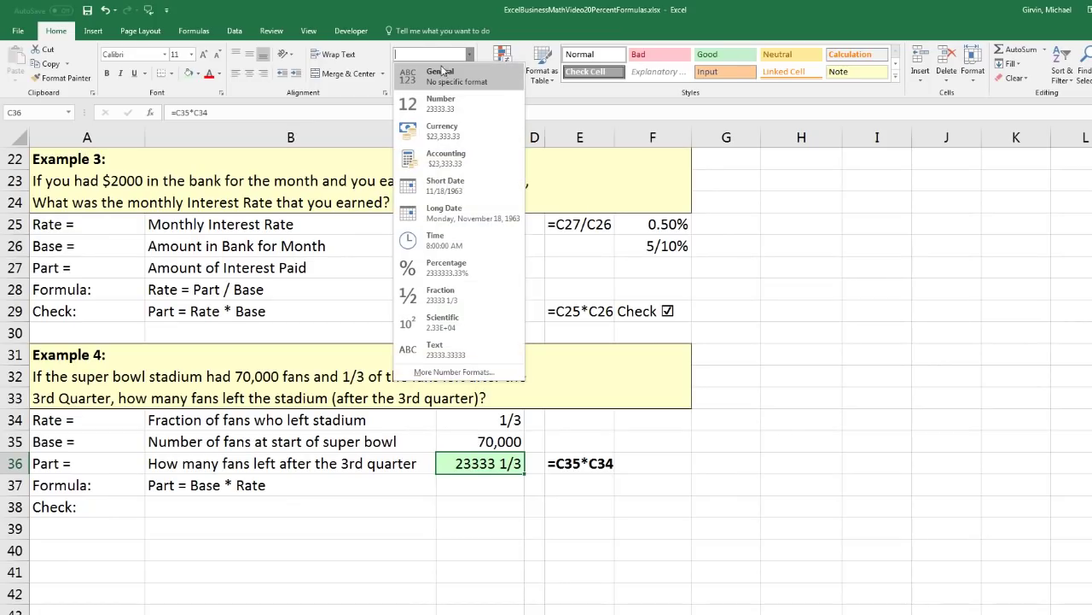
click(441, 79)
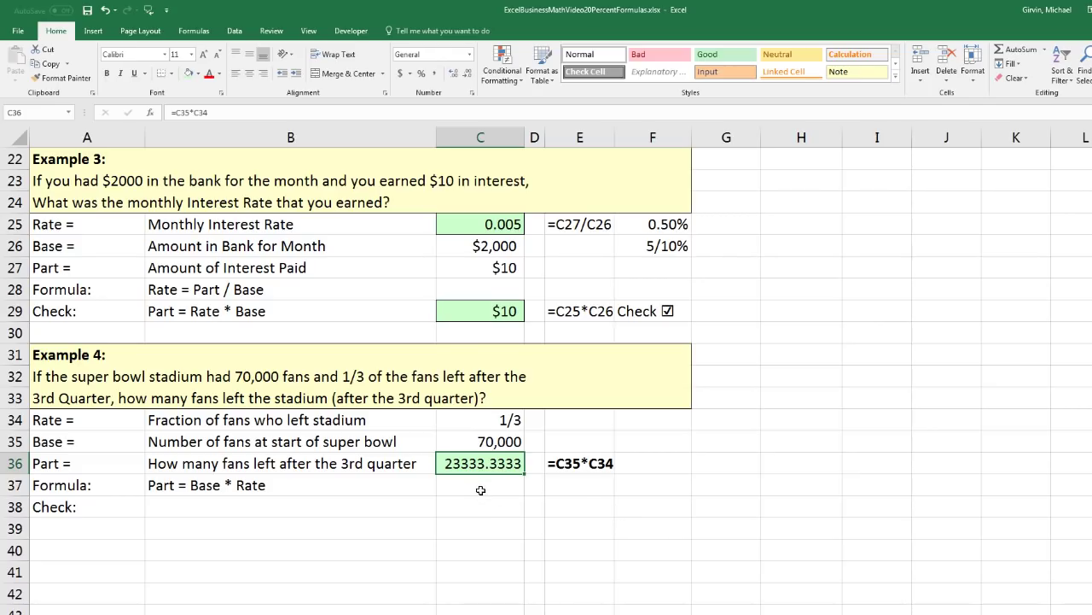
click(468, 76)
click(468, 76)
click(468, 76)
click(468, 76)
key(ctrl+1)
click(496, 337)
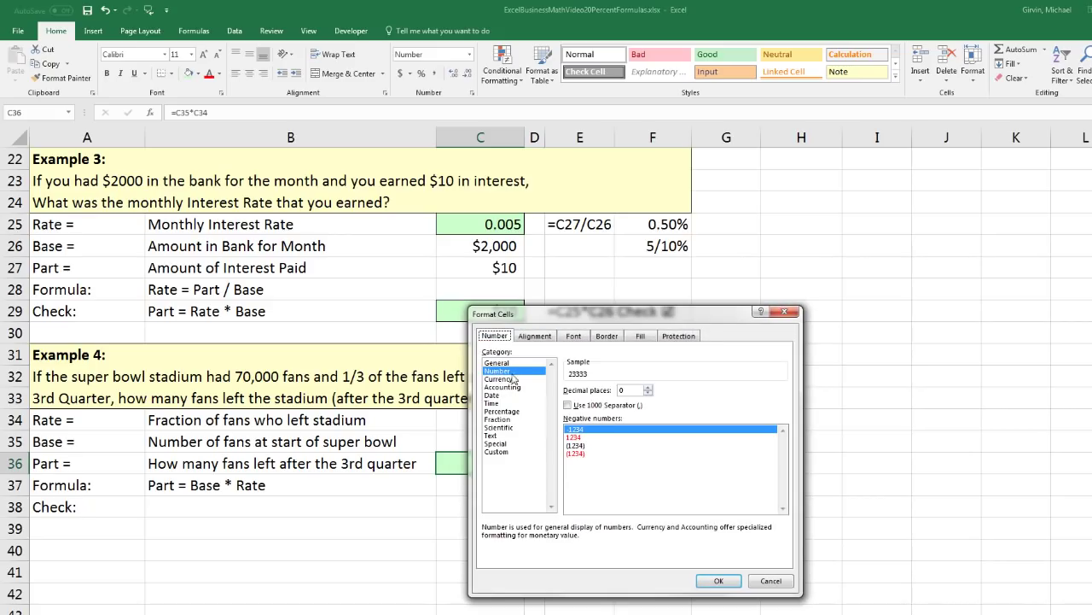
click(568, 406)
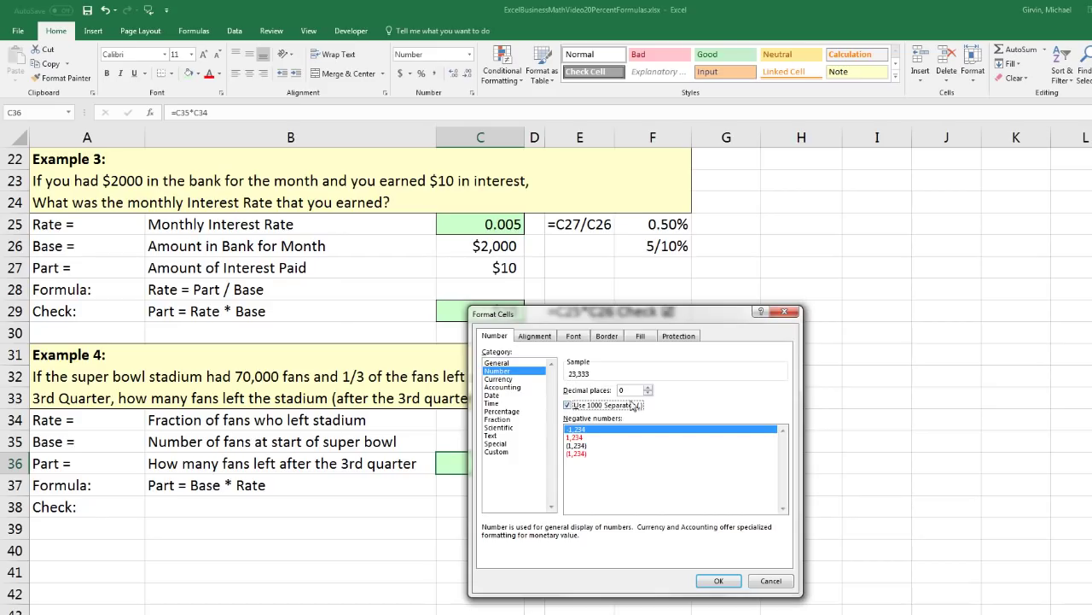
click(719, 580)
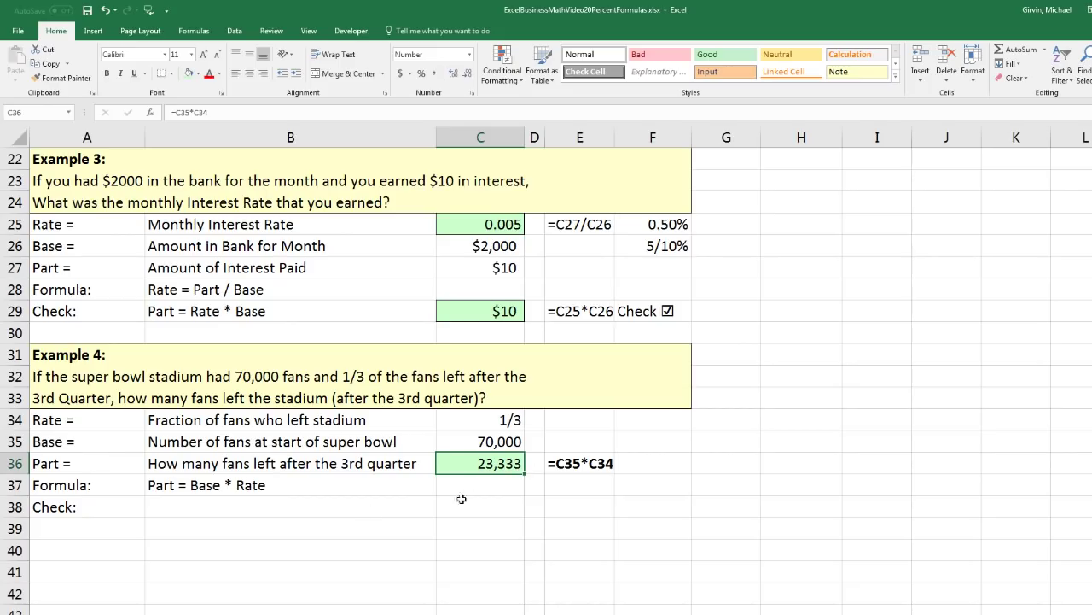
Write the check formula "Rate = Part / Base" in B38 for Example 4
click(206, 505)
text(Ra)
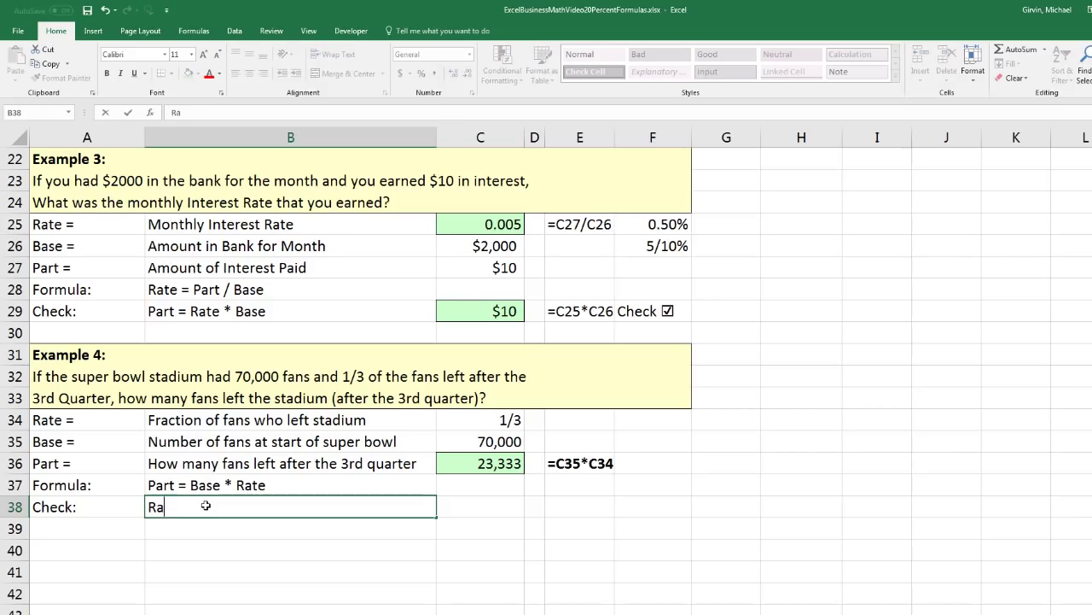
text(te = Part / Bas)
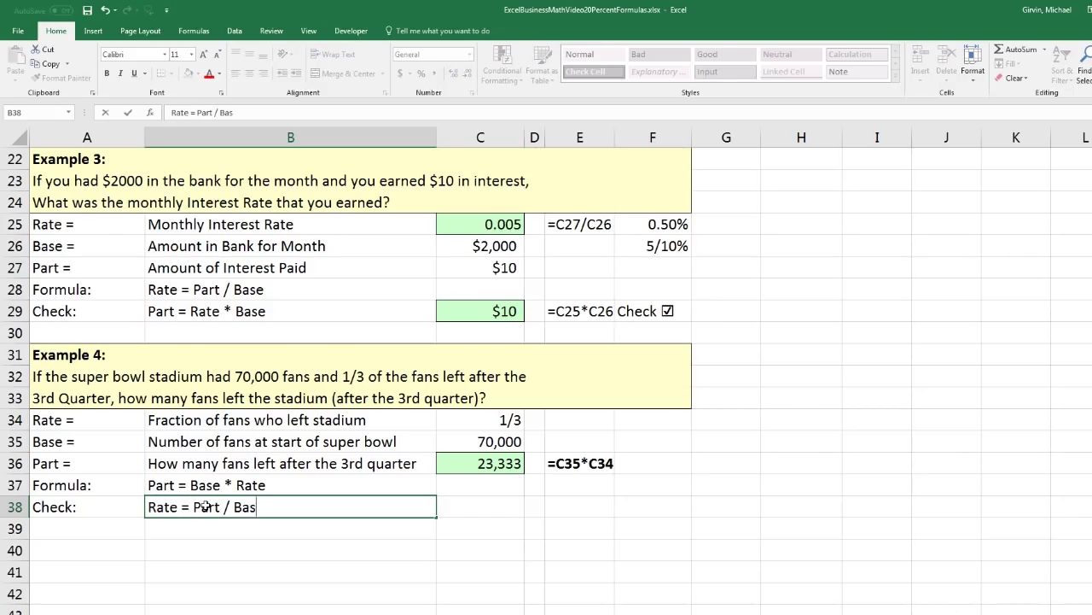
text(e)
key(Tab)
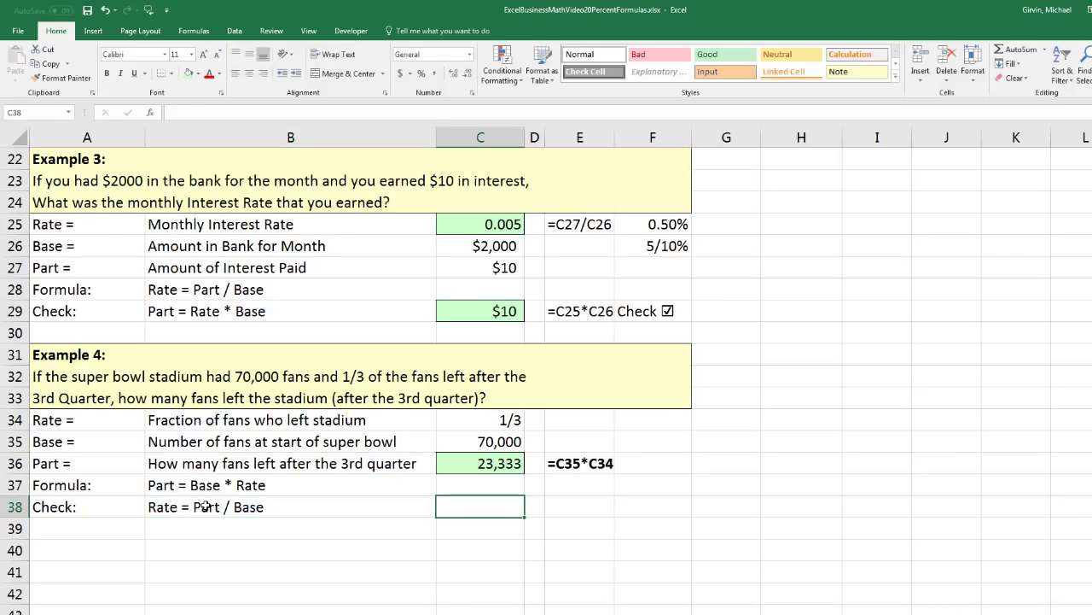
Give C38 the green bordered formatting and calculate the check value by dividing part by base, =C36/C35
text(=)
key(Up)
key(Up)
text(/)
key(Up)
key(Up)
key(Up)
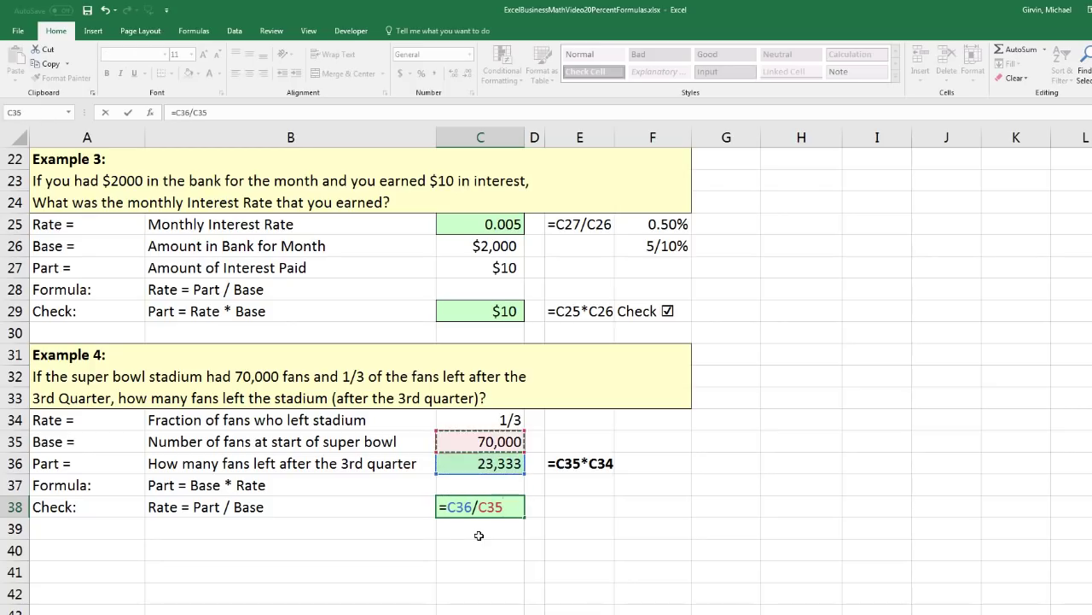
key(Return)
key(Left)
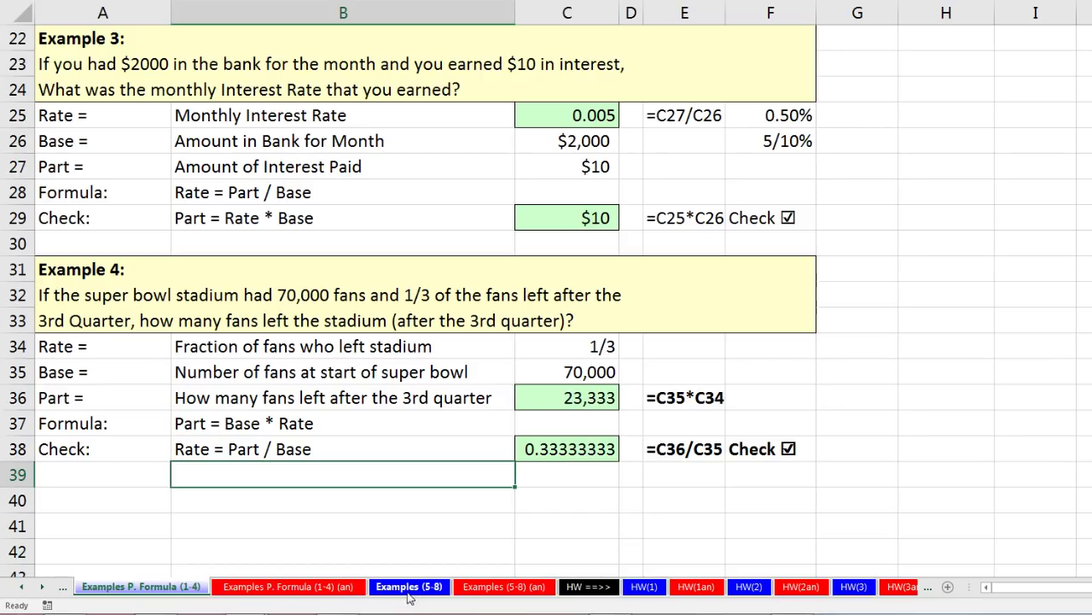
On the Examples (5-8) sheet, enter the Example 5 rate in C8 as =1/5 and format it as a fraction
click(390, 587)
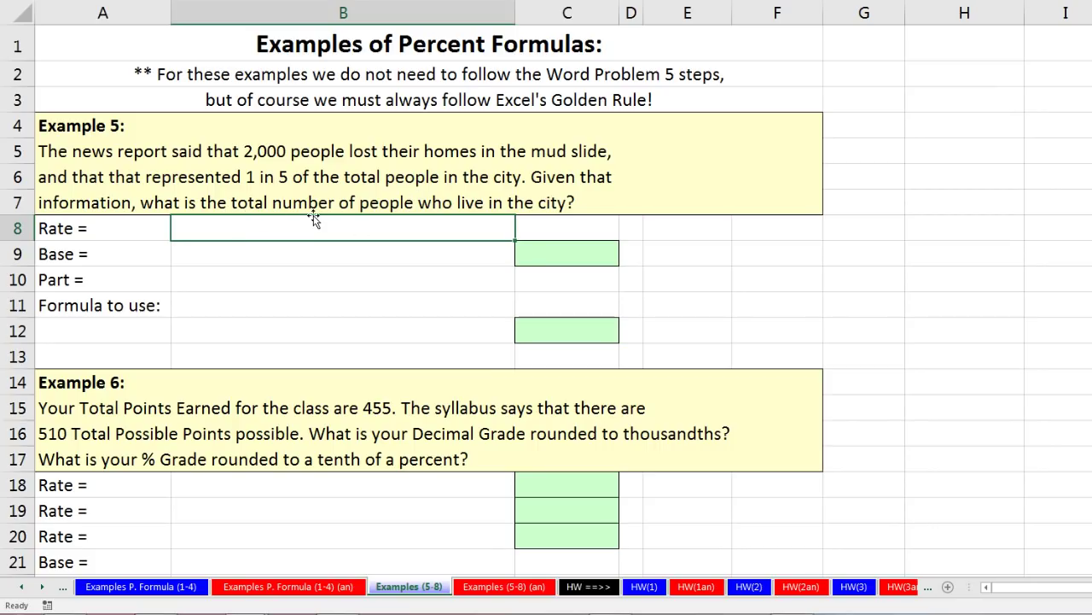
click(131, 262)
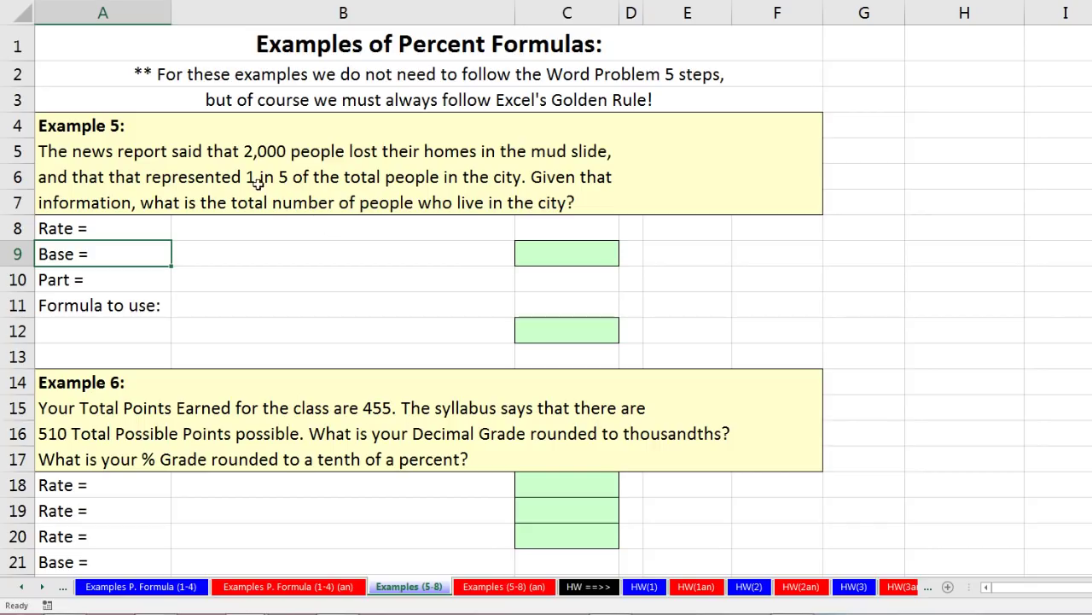
click(533, 226)
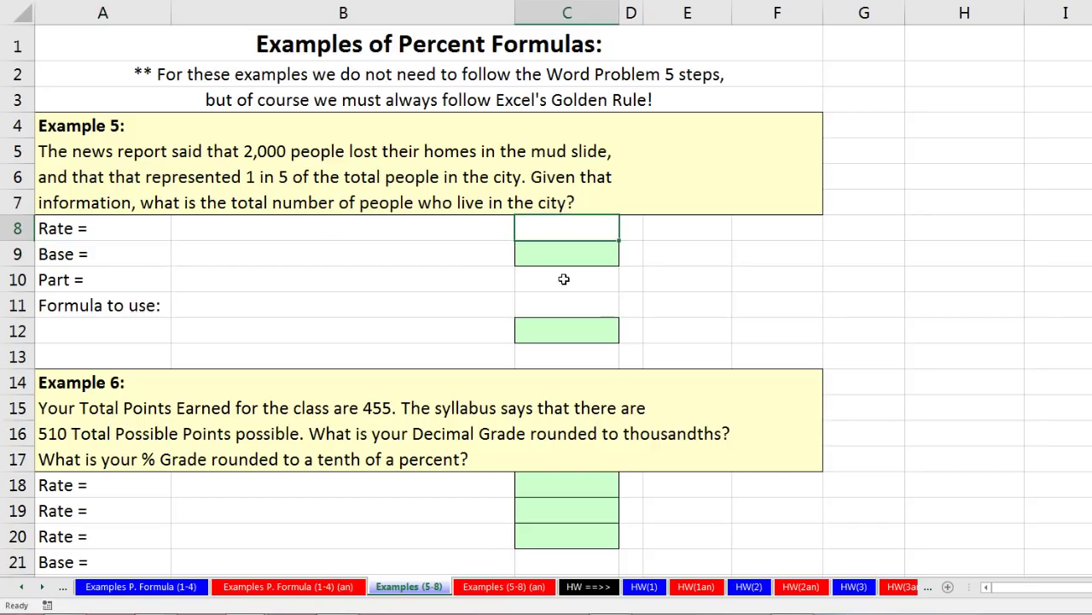
text(=1/5)
key(ctrl+Return)
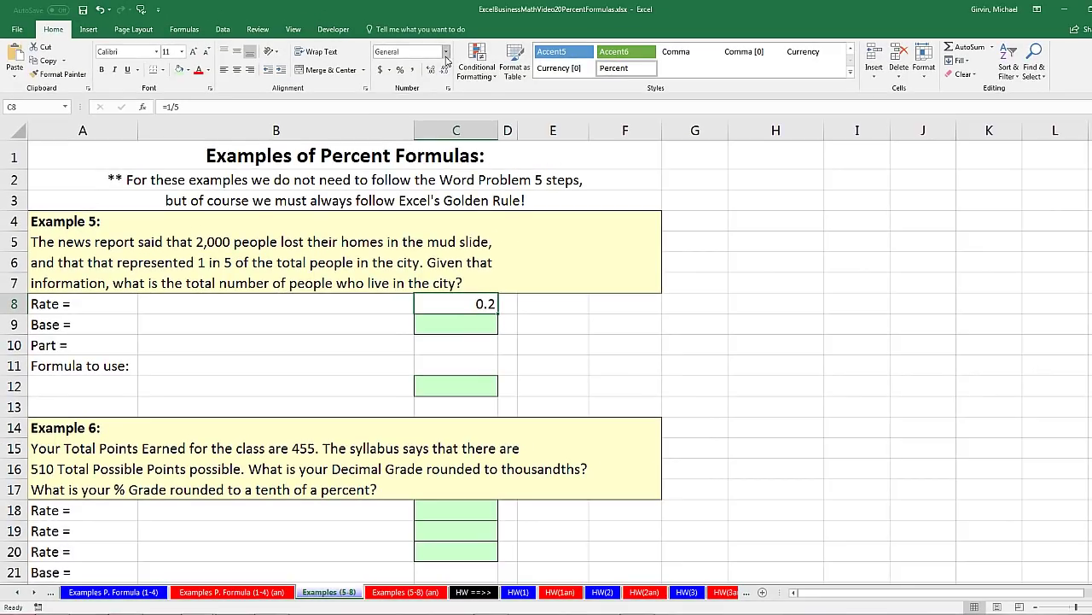
click(445, 52)
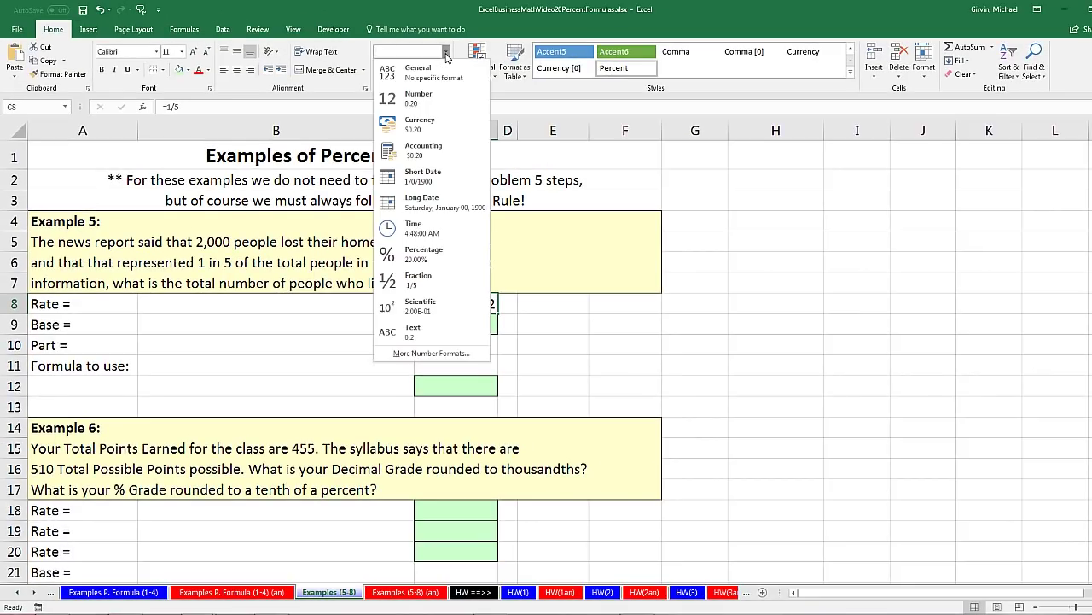
click(436, 282)
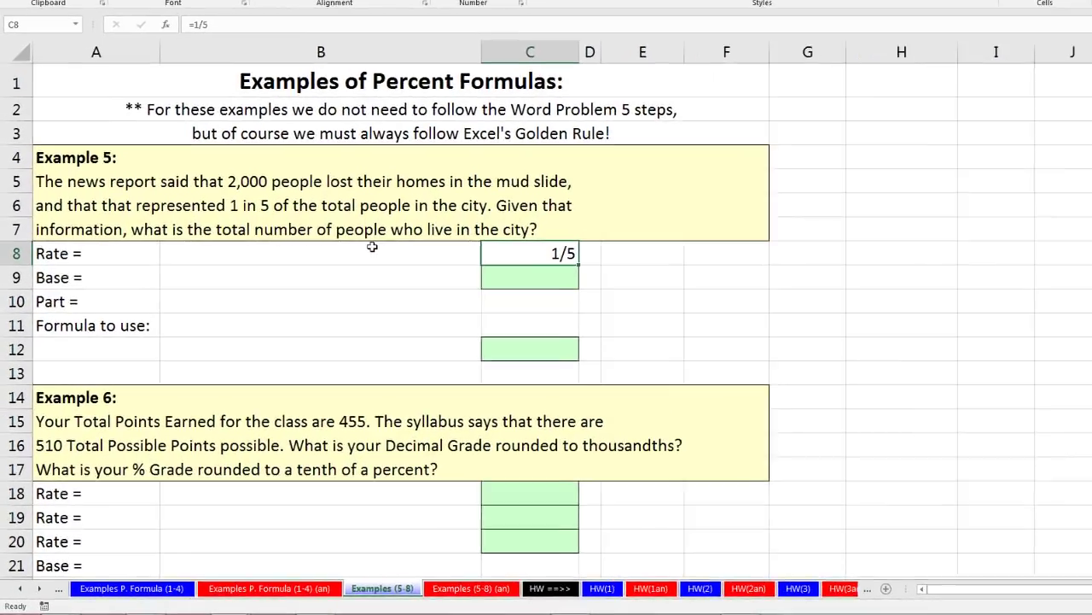
Label the Example 5 rate in B8 as "Fraction of People who lost Homes"
click(319, 300)
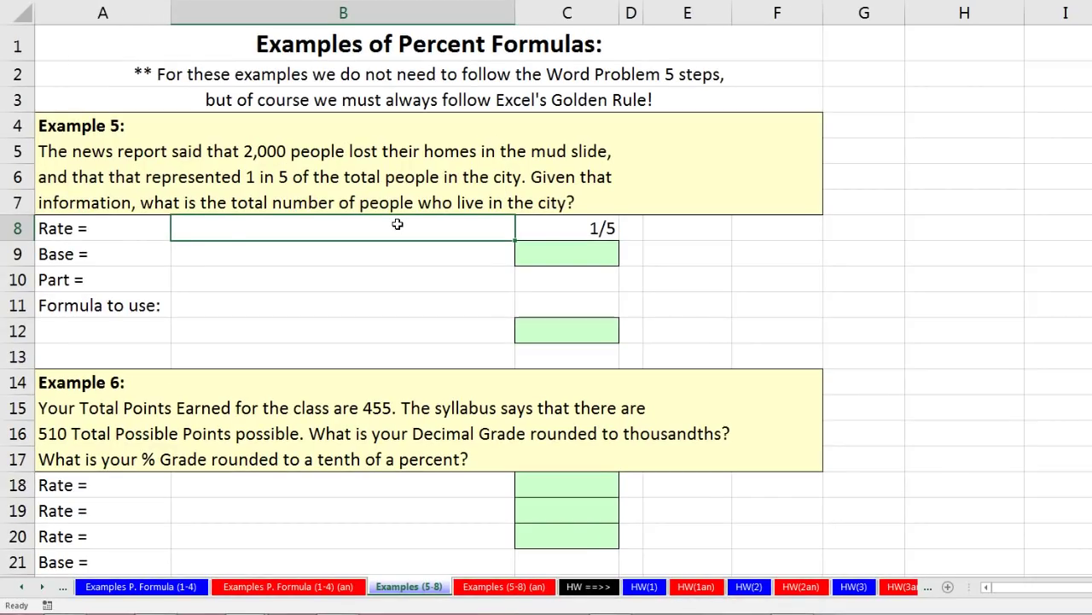
text(Fraction of Peop)
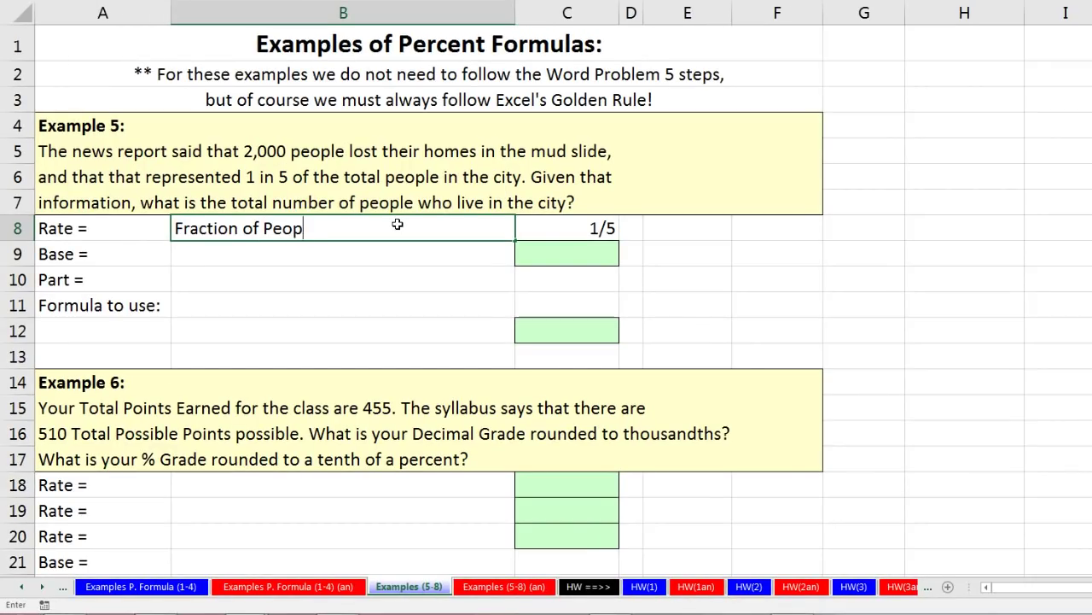
text(le who lost homes)
key(Return)
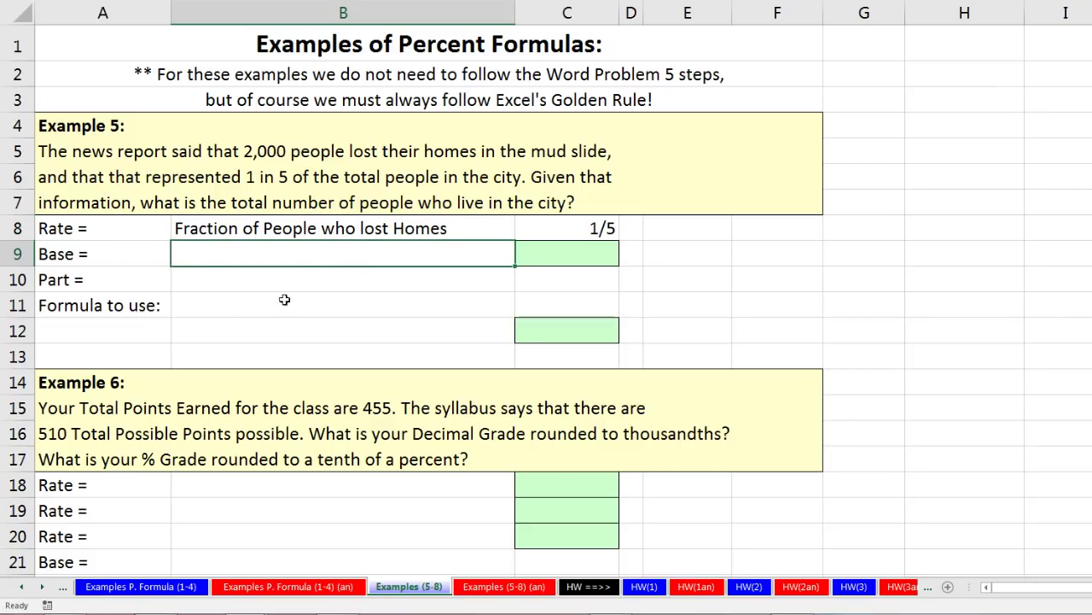
Label the Example 5 base "Total Number of People Who Live in The city", and enter the part "People who Lost Homes" with 2,000 in C10
text(Total Number of People Who Live in The city)
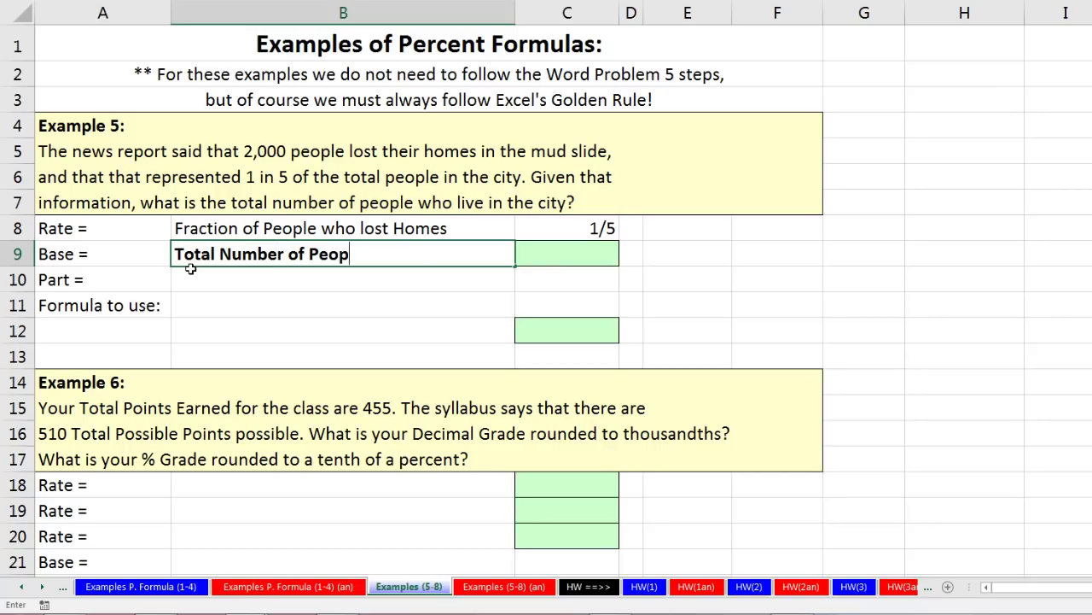
key(Tab)
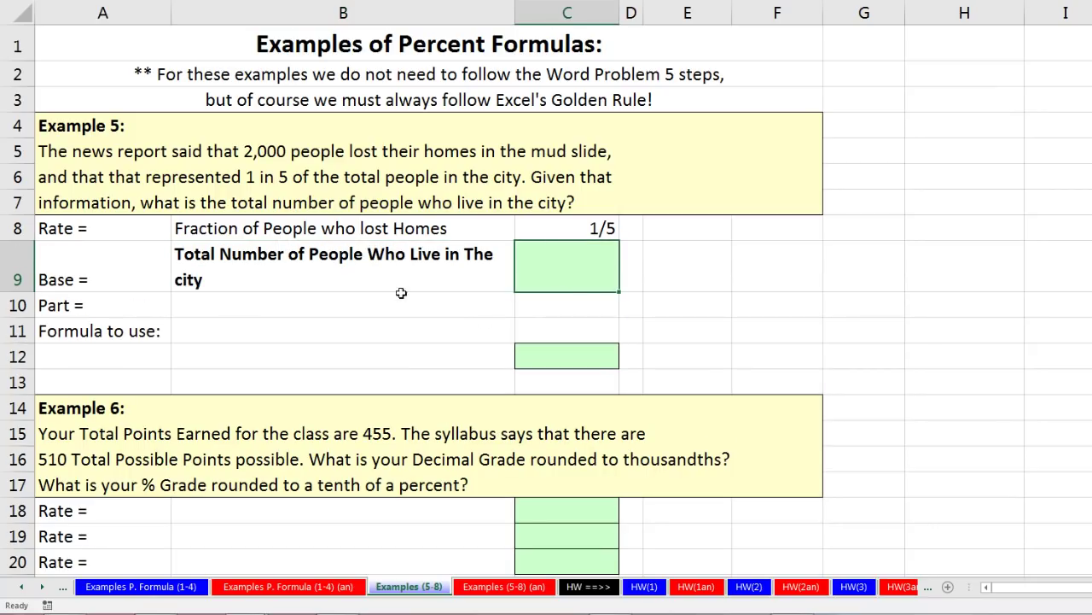
click(214, 310)
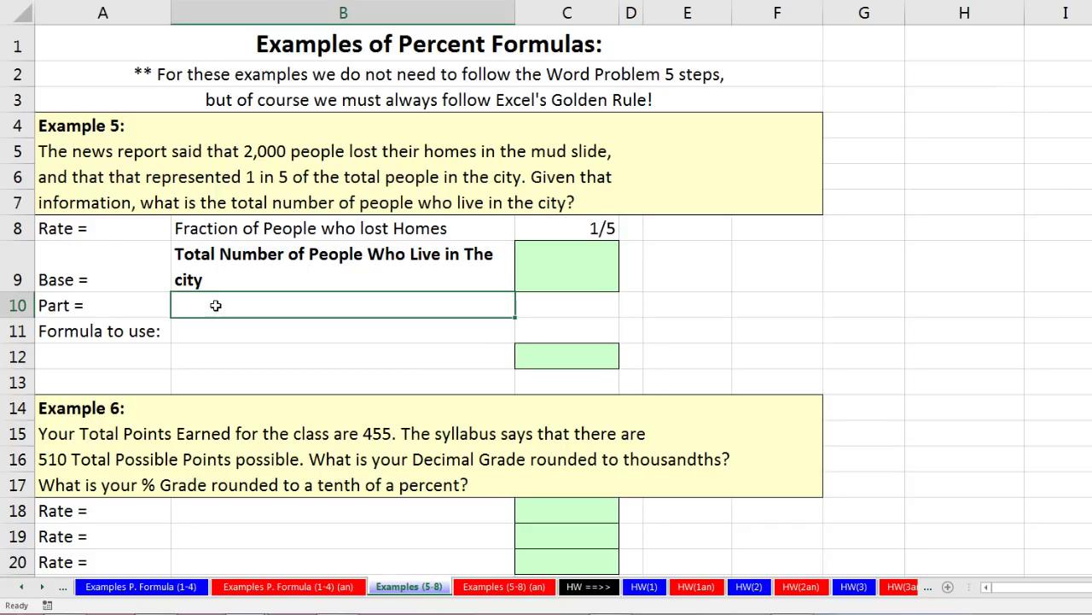
text(People who Lost Homes)
key(Tab)
text(2,00)
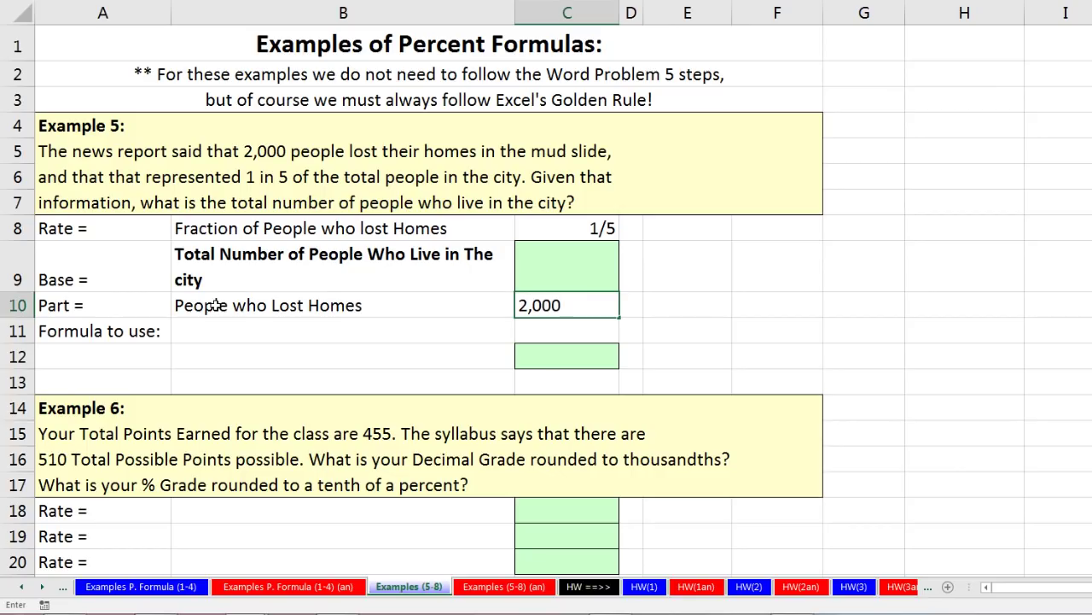
key(ctrl+Return)
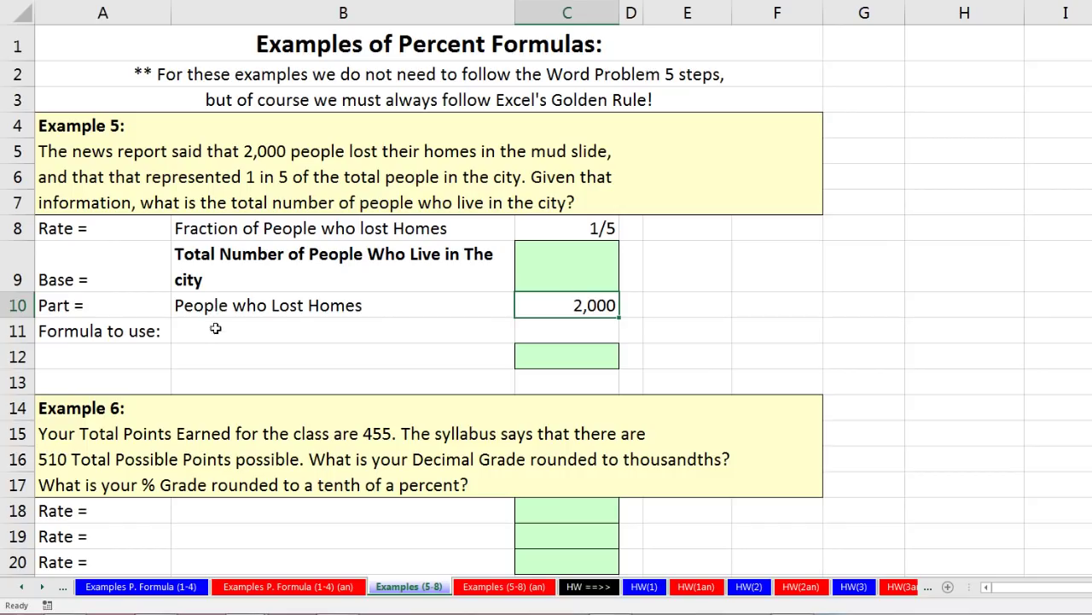
Write the Example 5 formula to use, "Base = Part / Rate", in B11
click(227, 335)
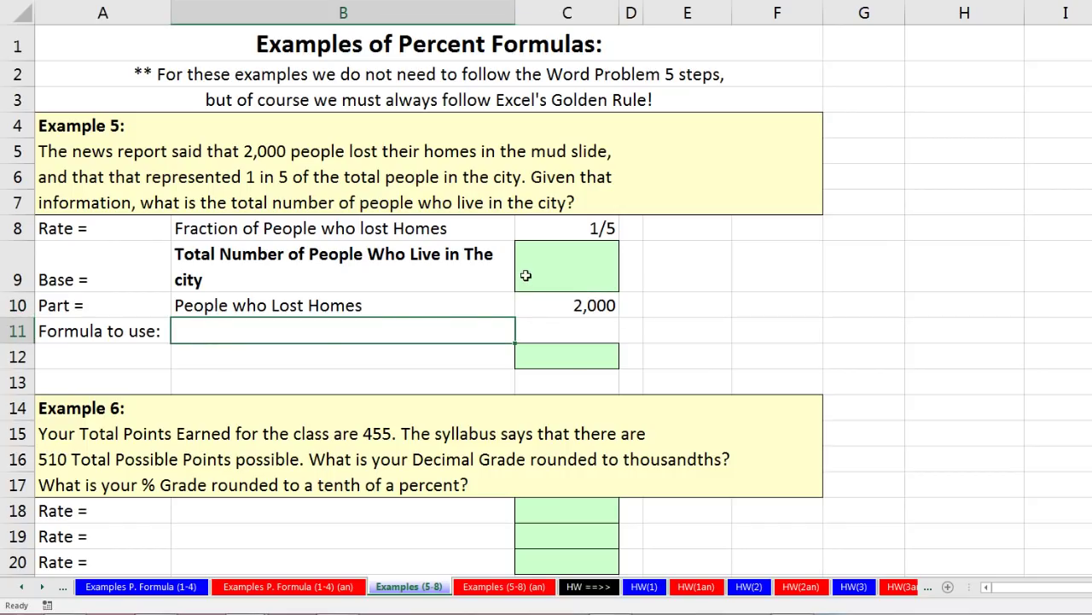
text(Base)
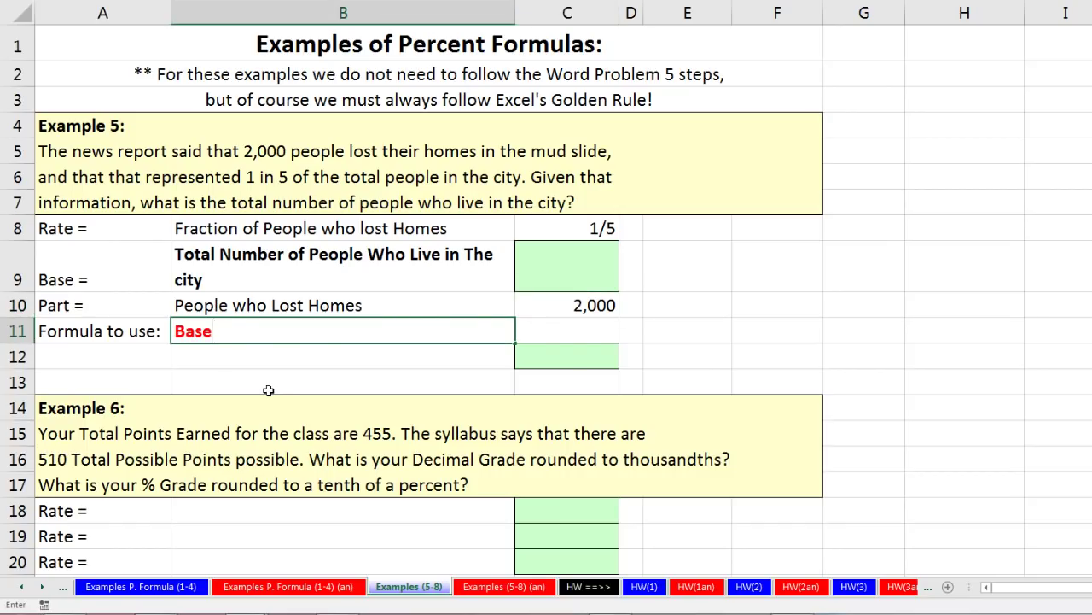
text( = Part / Rate)
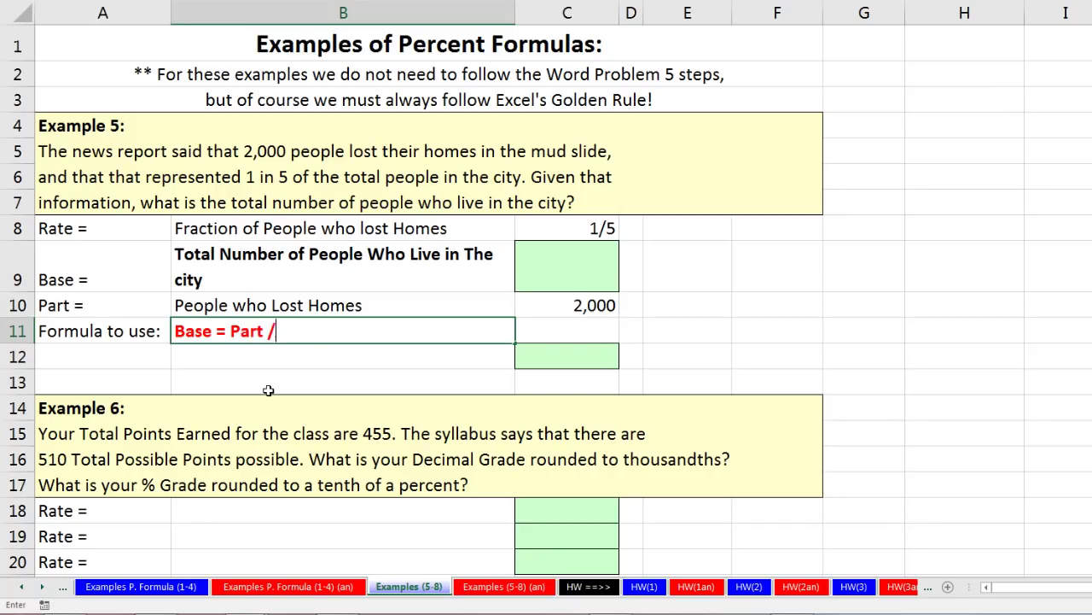
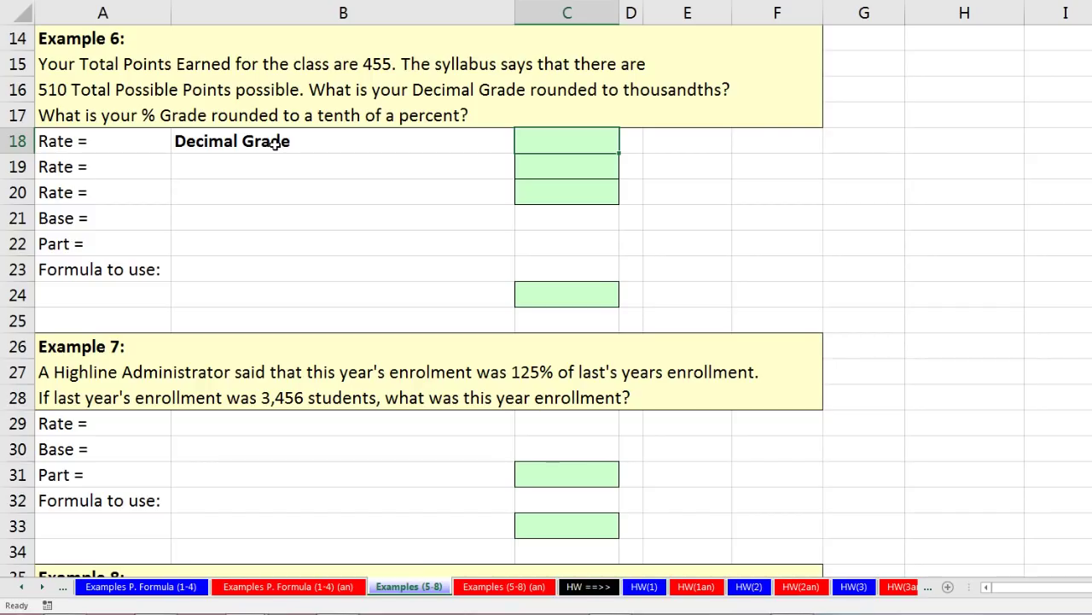
Label the Example 6 rates "Decimal Grade round to thousandths" in B19 and "Percent Grade rounded to tenth of a %" in B20
click(248, 162)
text(Decimal Grade )
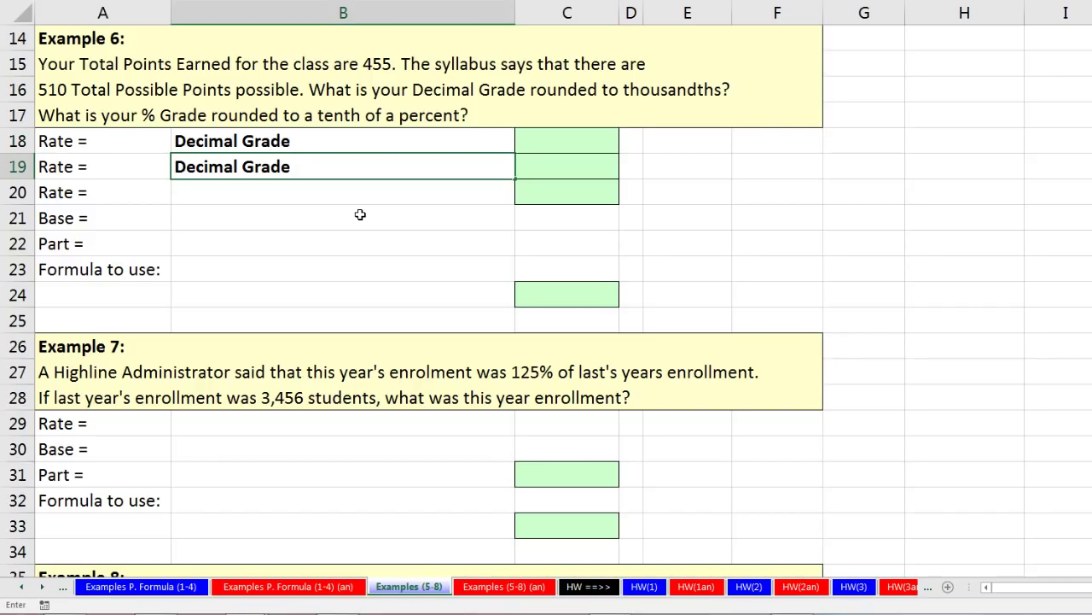
text(round to thousandths)
key(Return)
text(Percent Gra)
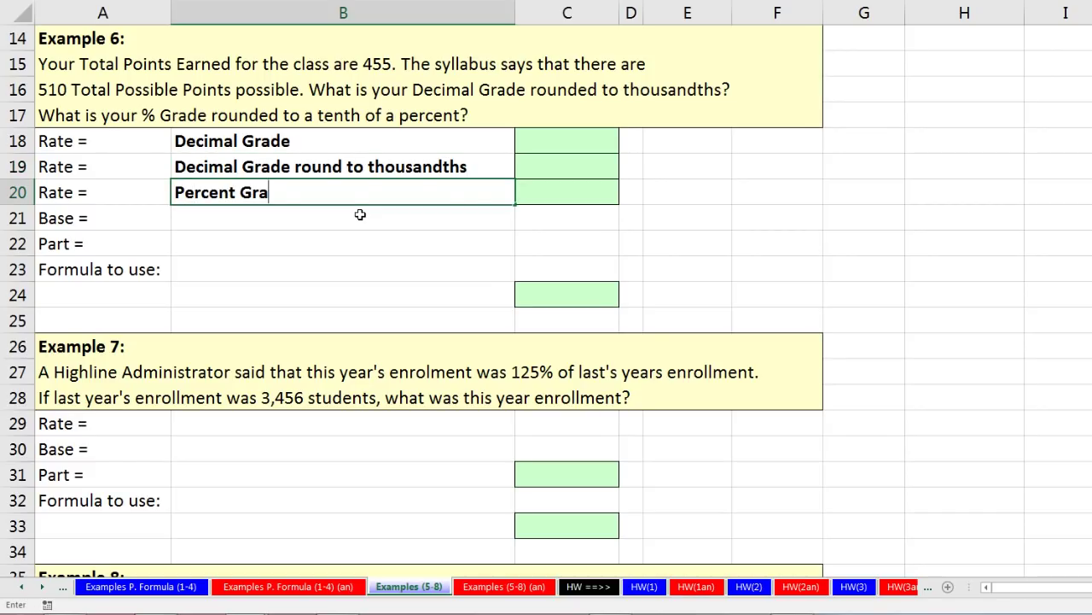
text(de rounded to tenth of a %)
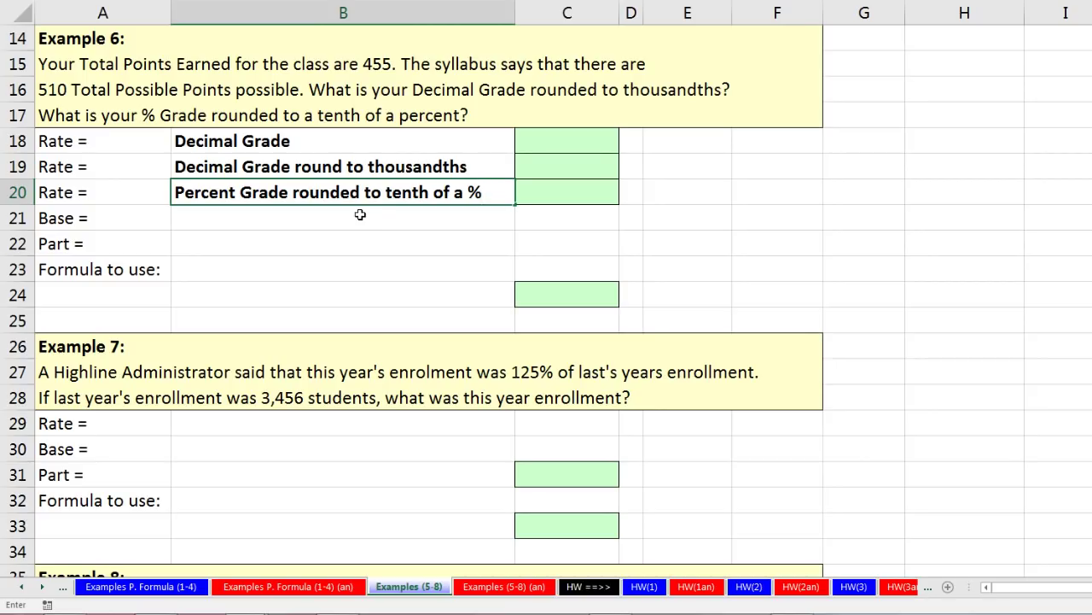
key(Return)
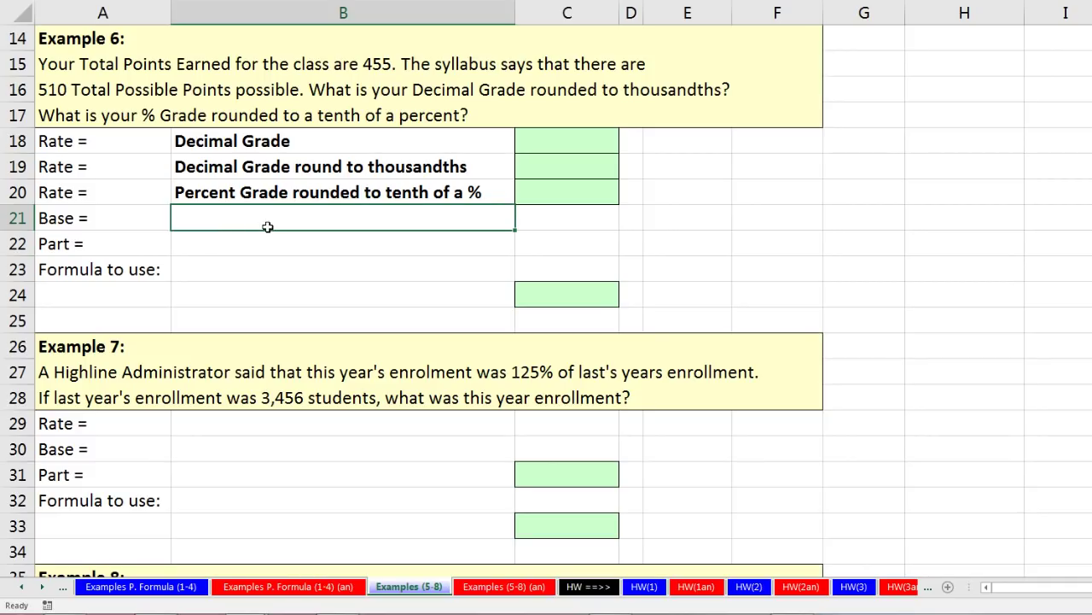
Label the Example 6 base "Total Points for class" in B21 and enter 510 in C21
text(Total Points for class)
key(Tab)
text(510)
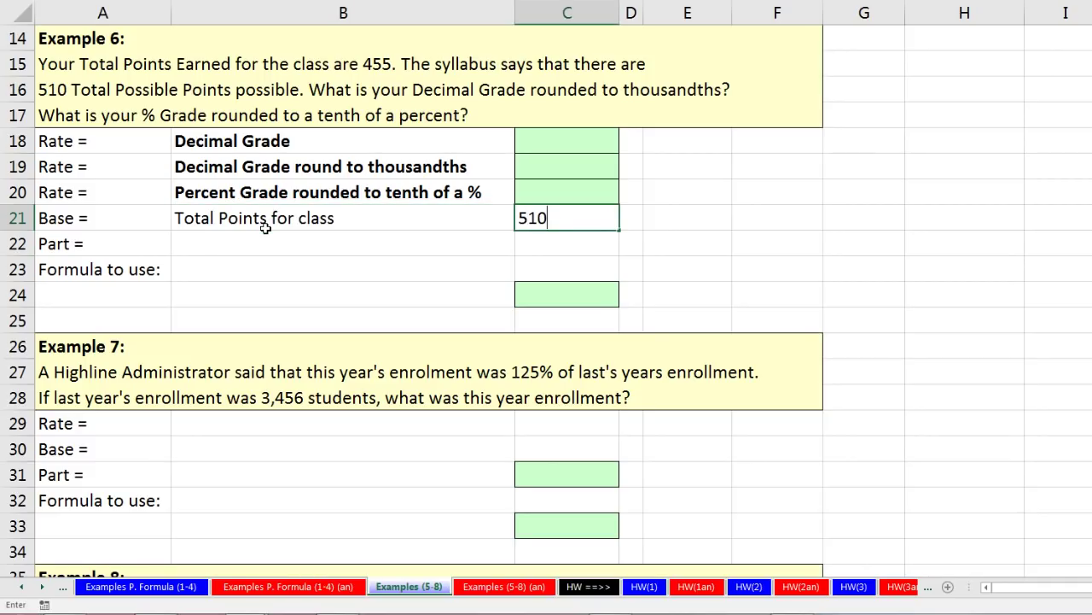
key(Return)
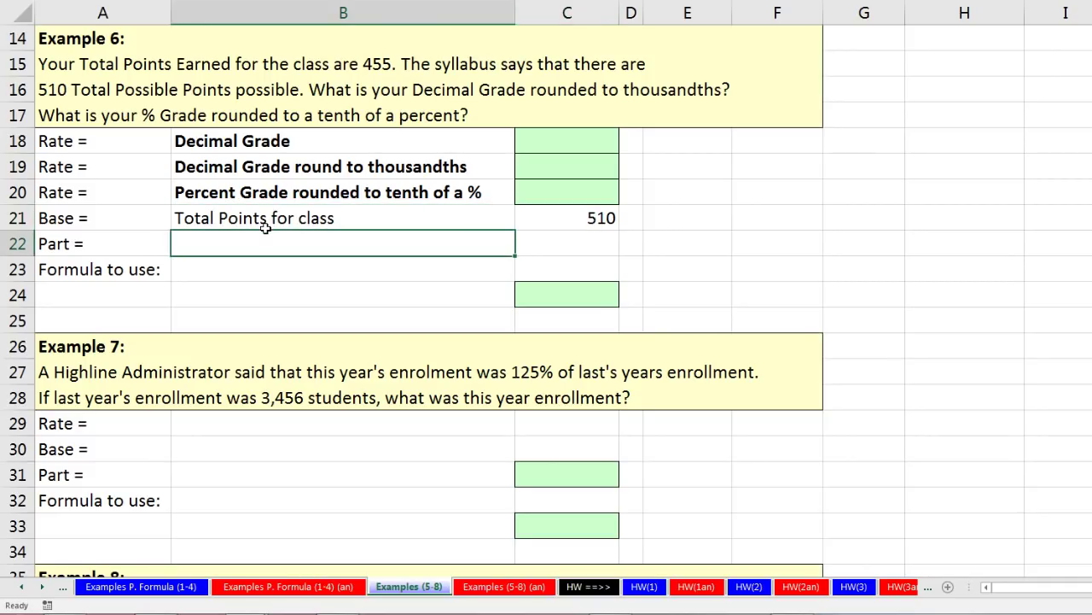
Label the Example 6 part "Your Points for the Class" in B22 and enter 455 in C22
text(Your Points)
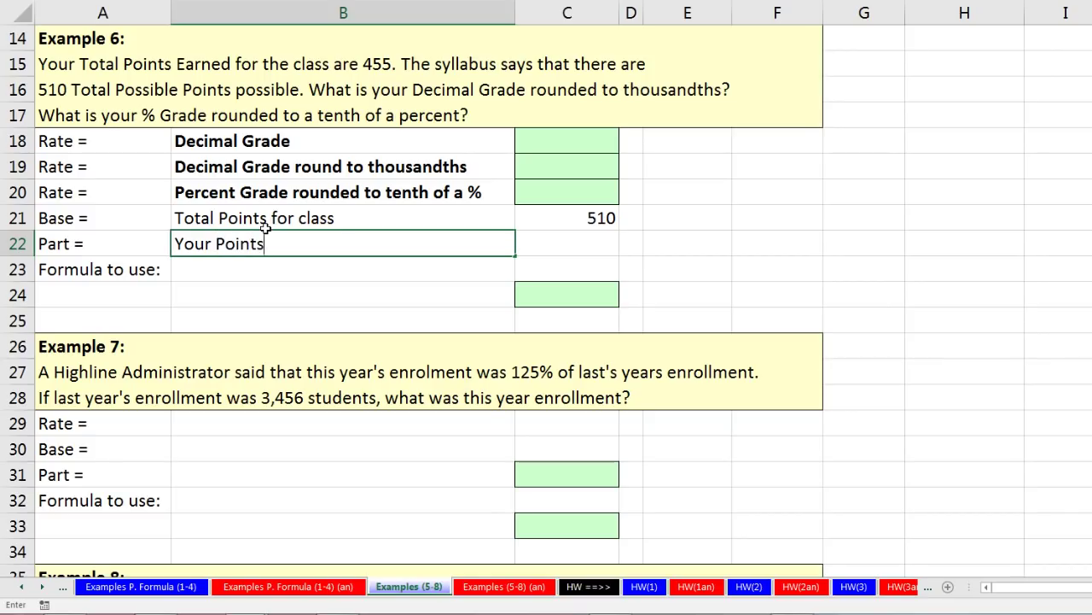
text( for the Class)
key(ctrl+Return)
key(Tab)
text(455)
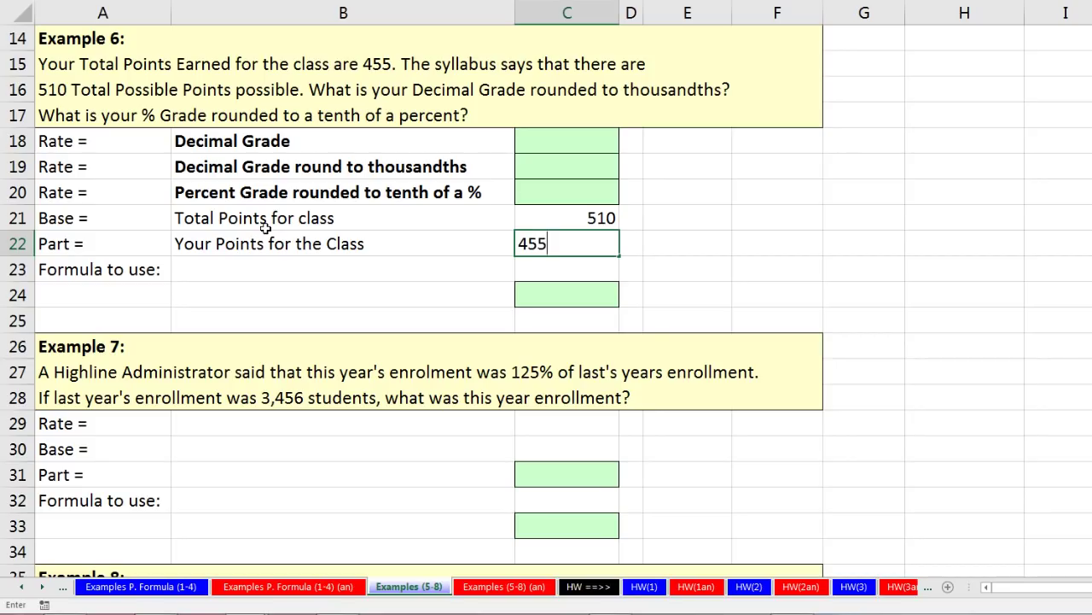
key(Return)
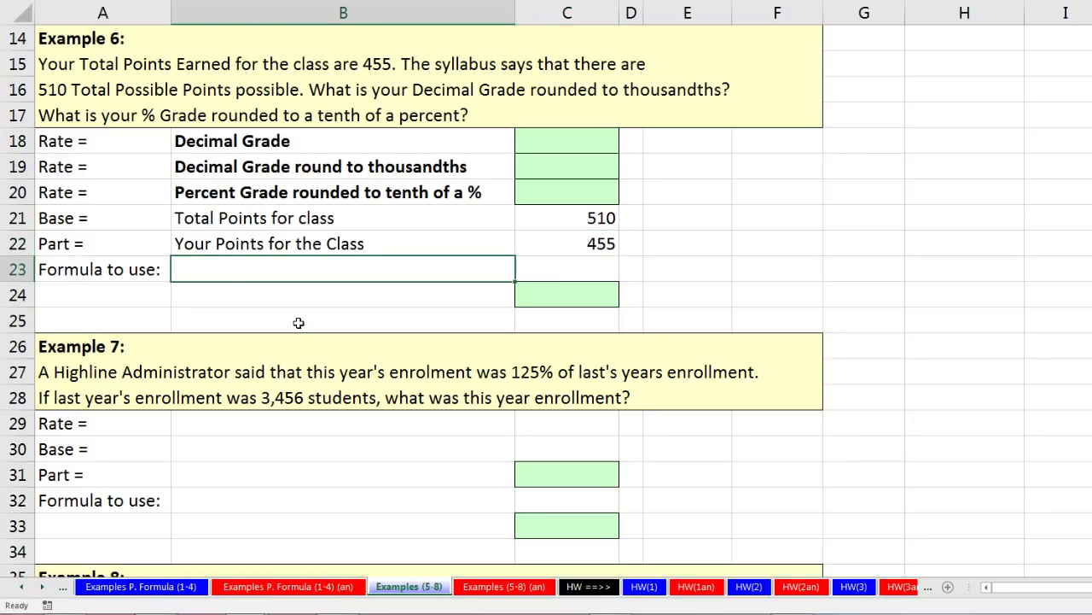
Write the Example 6 formula to use, "Rate = Part / Base", in B23
text(Rate )
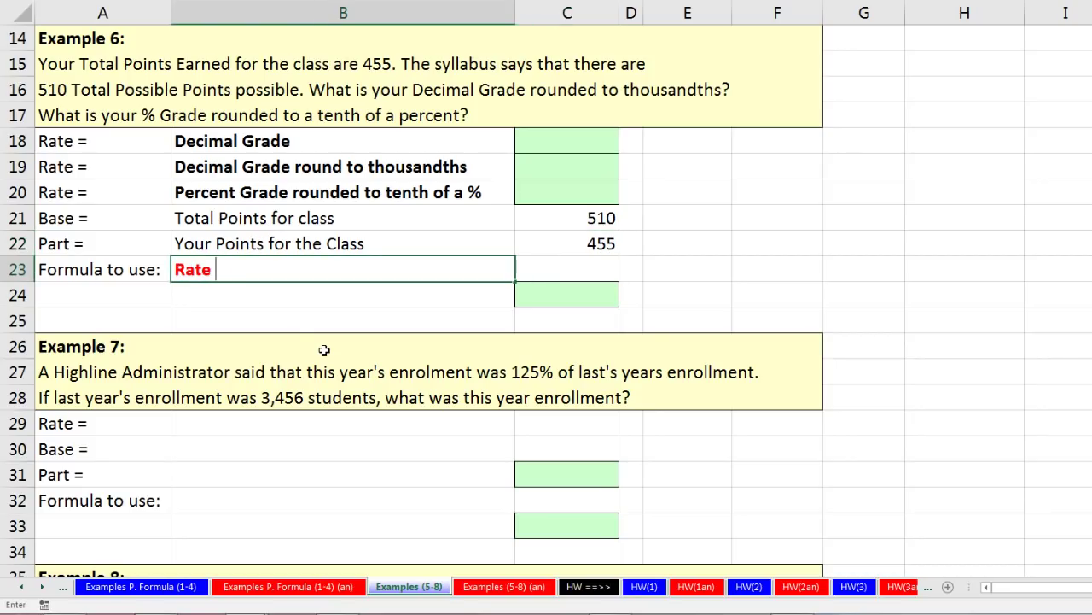
text(= Part / Base)
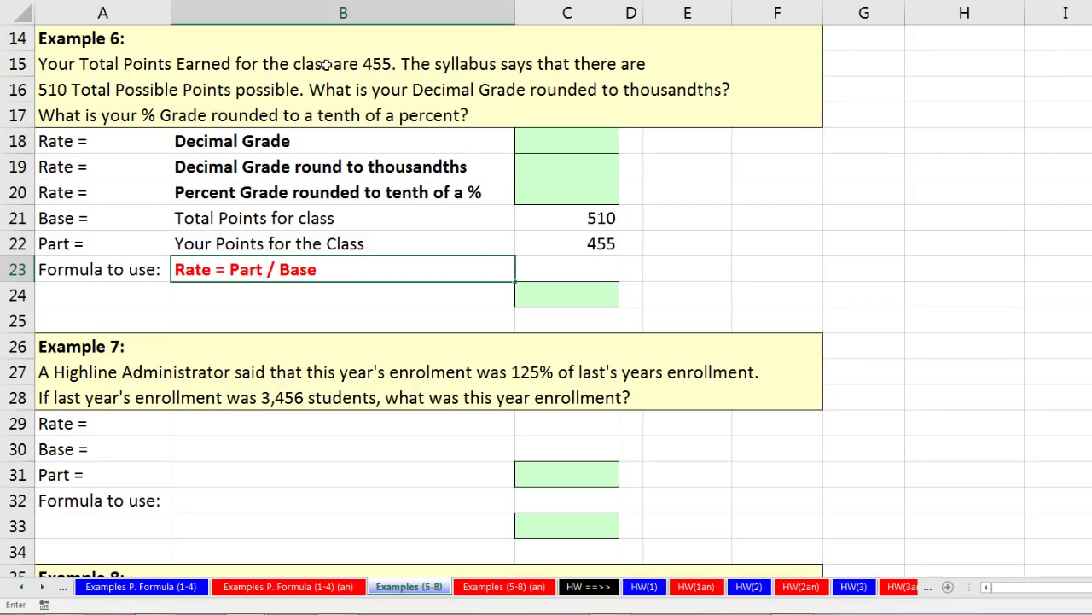
key(Tab)
Calculate the decimal grade in C18 by dividing the part by the base, =C22/C21
click(544, 143)
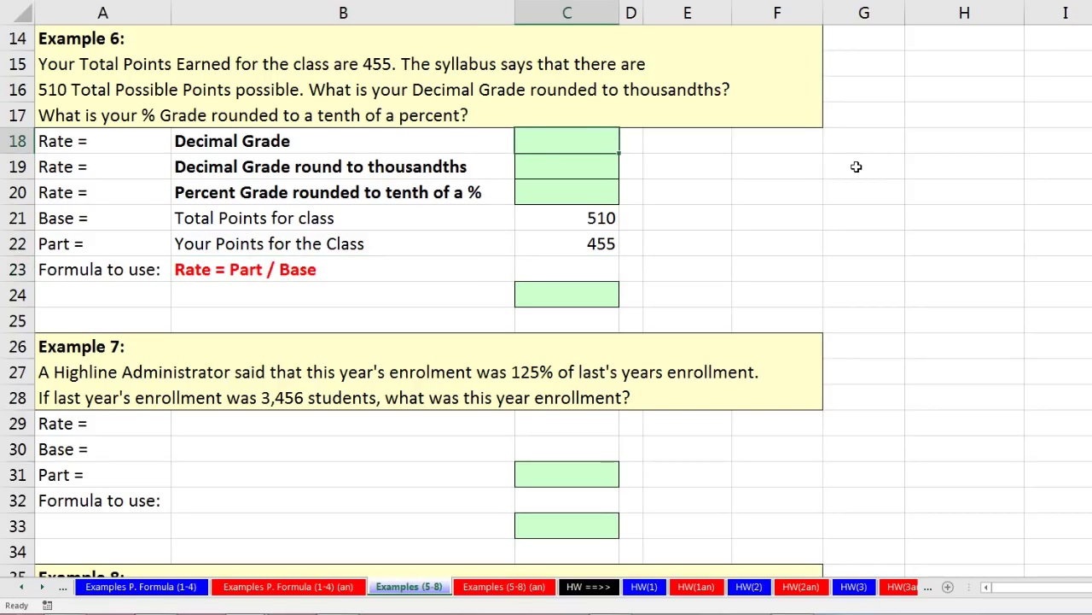
text(=)
key(Down)
key(Down)
key(Down)
key(Down)
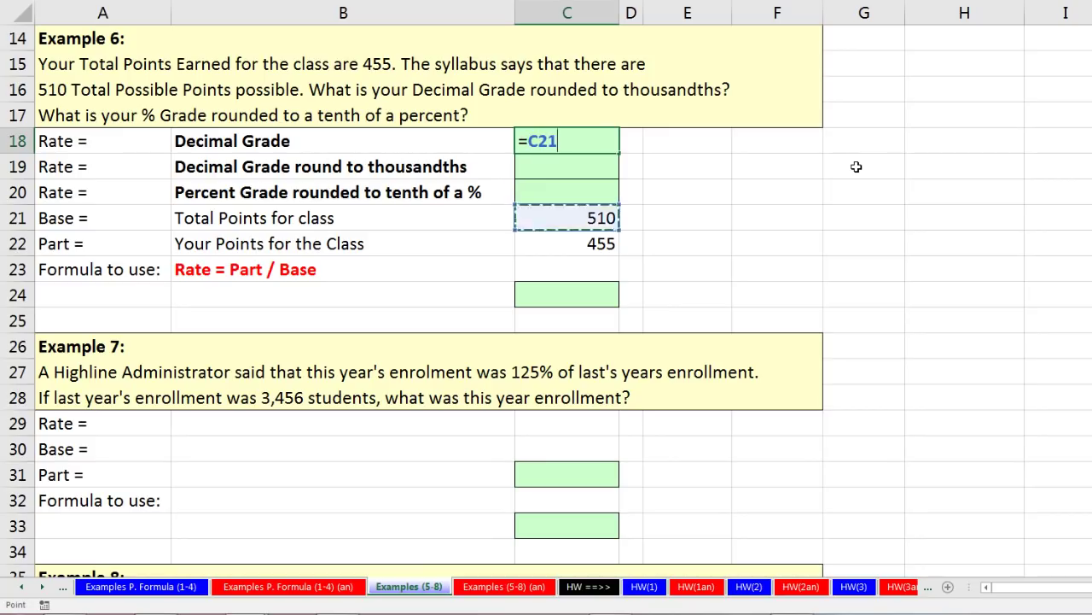
text(/)
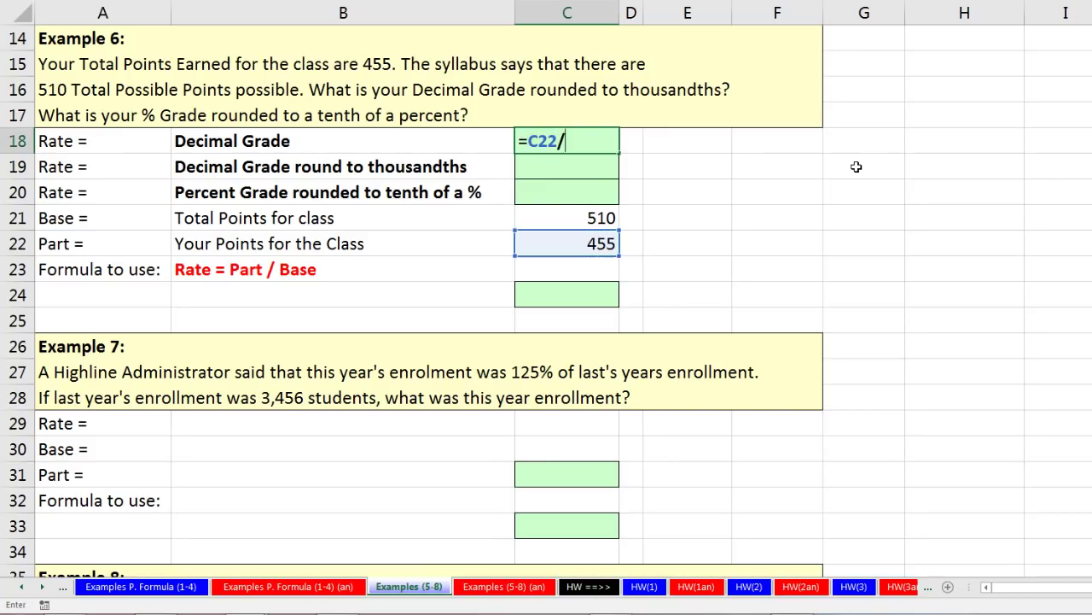
key(Down)
key(Down)
key(Down)
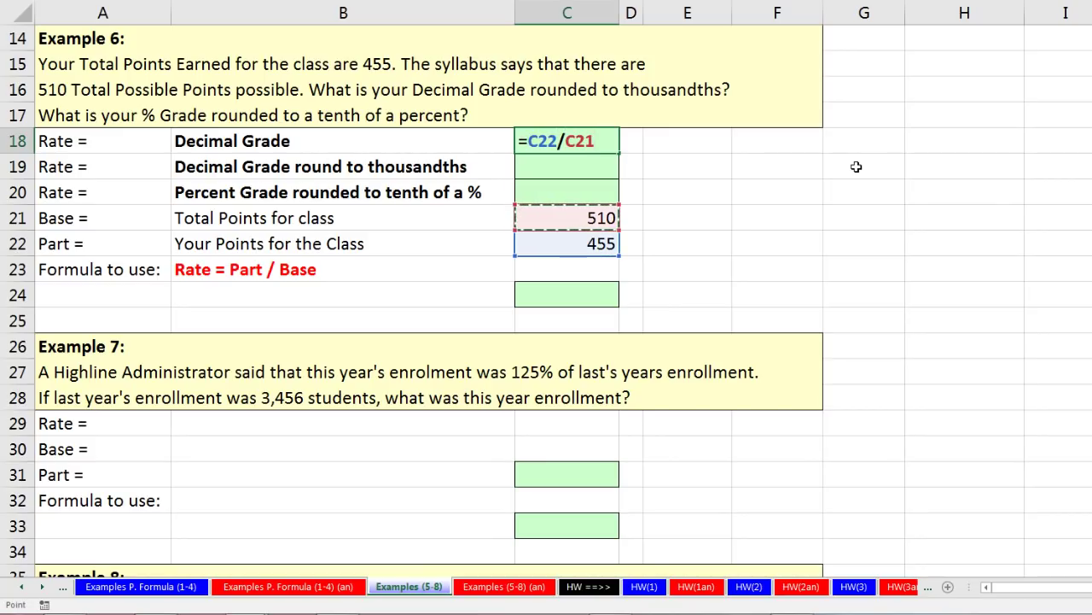
key(ctrl+Return)
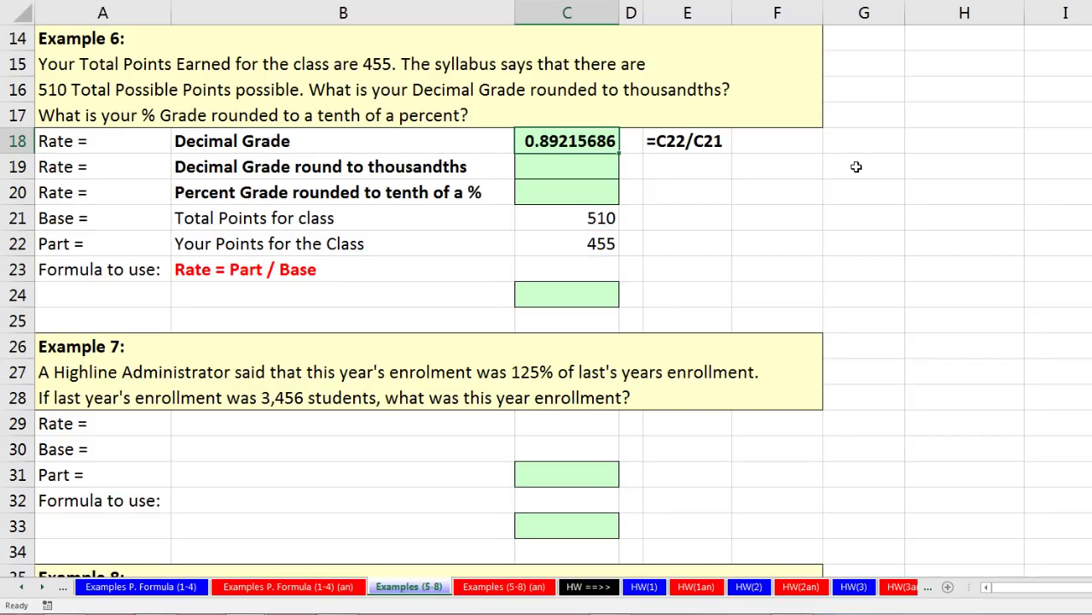
Round the decimal grade to thousandths in C19 with =ROUND(C18,3)
click(601, 166)
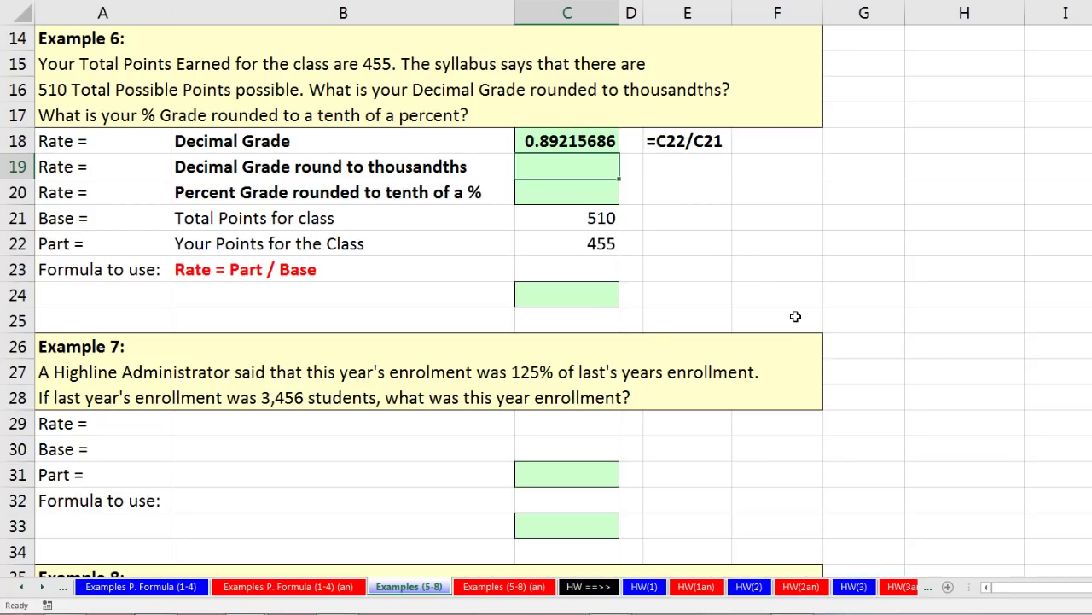
text(=round)
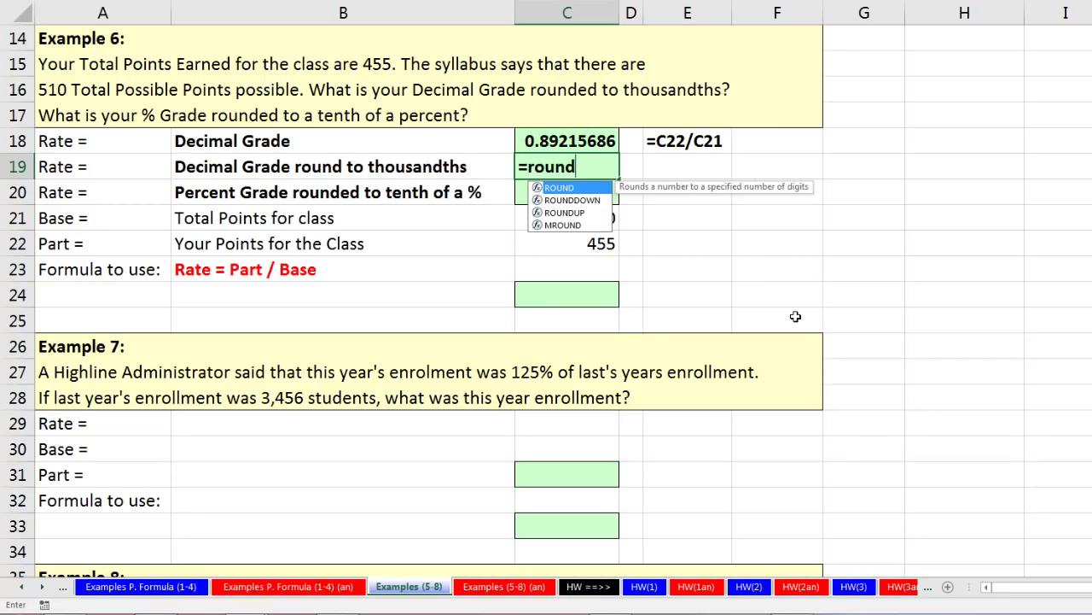
key(Tab)
key(Up)
text(,)
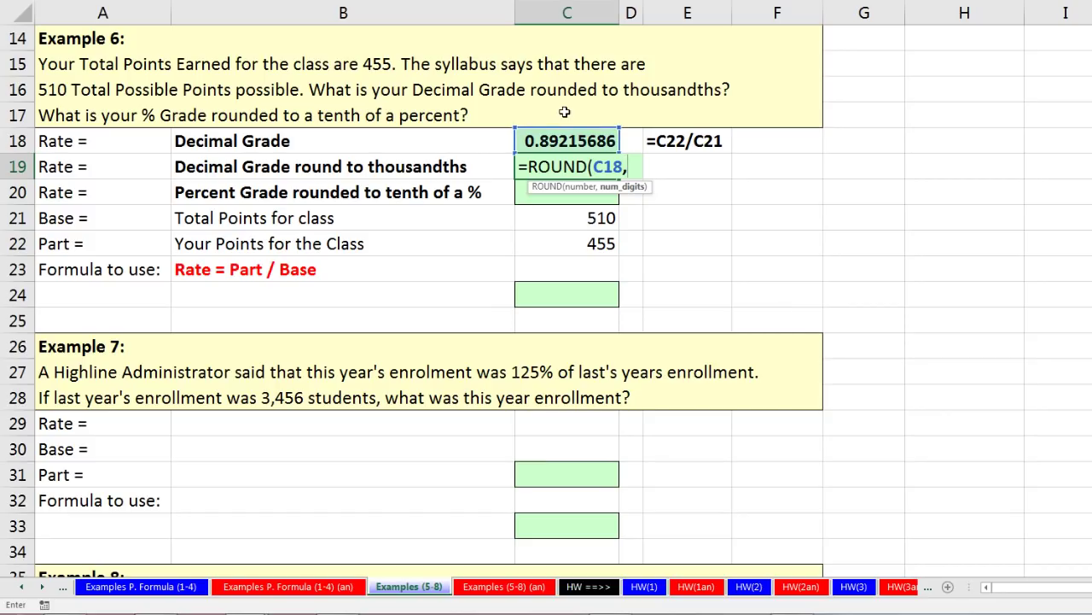
text(3))
key(Return)
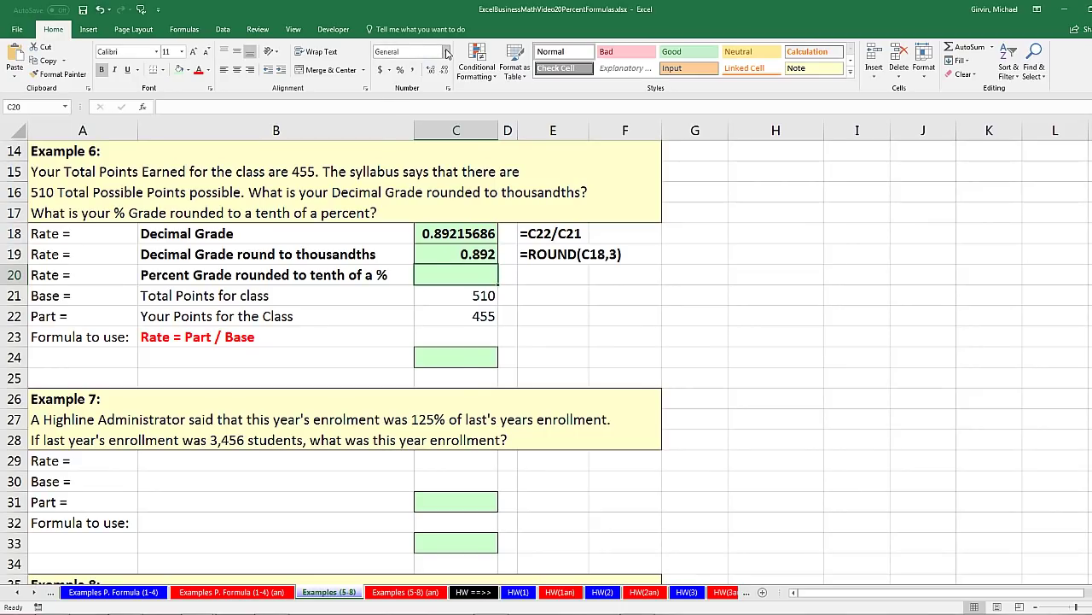
Format C20 as Percentage and link it to the decimal grade with =C18
click(445, 52)
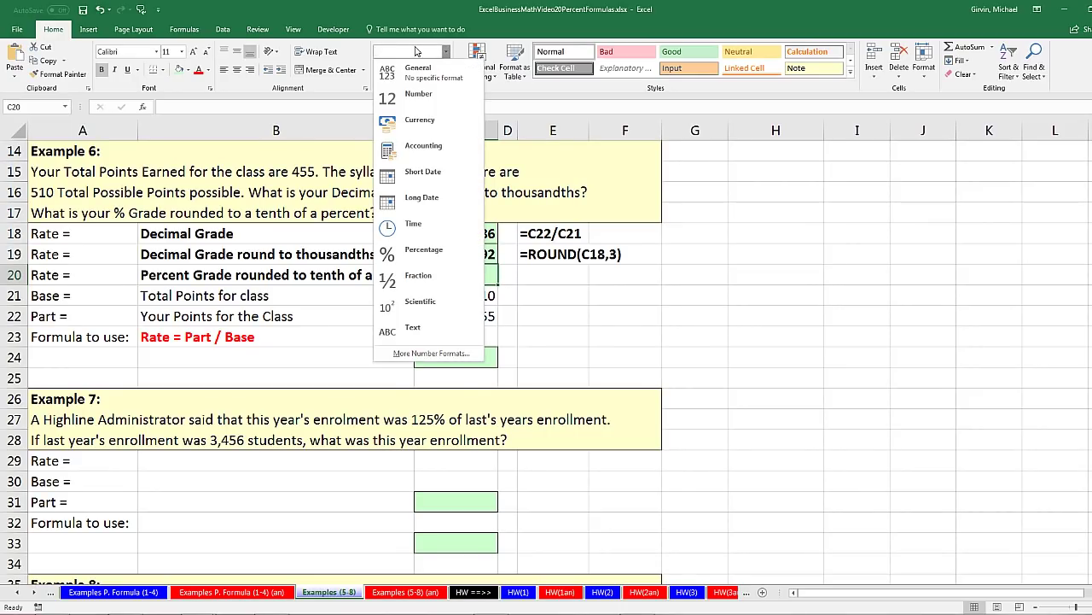
click(434, 253)
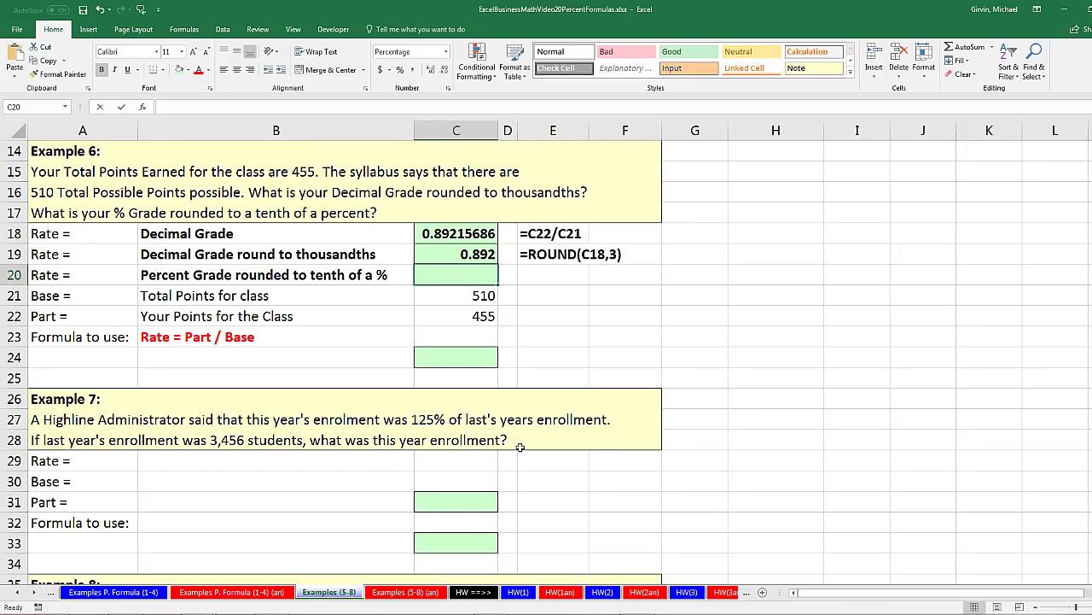
text(=)
key(Up)
key(Up)
key(ctrl+Return)
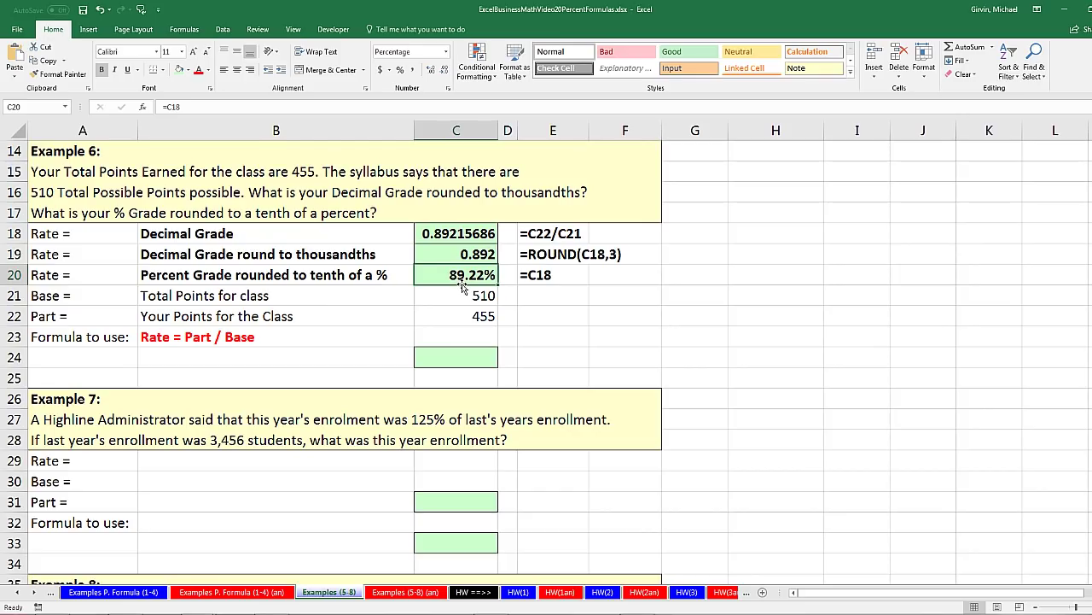
Wrap the percent grade formula in C20 in ROUND with 3 digits, =ROUND(C18,3)
key(F2)
click(428, 276)
text(round)
key(Tab)
text(,3))
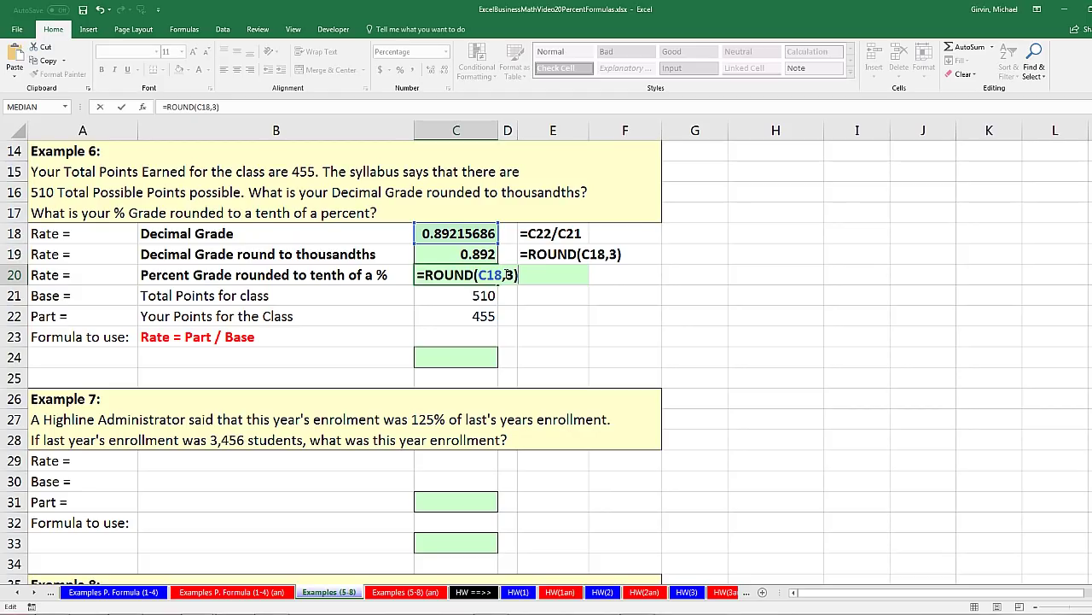
key(ctrl+Return)
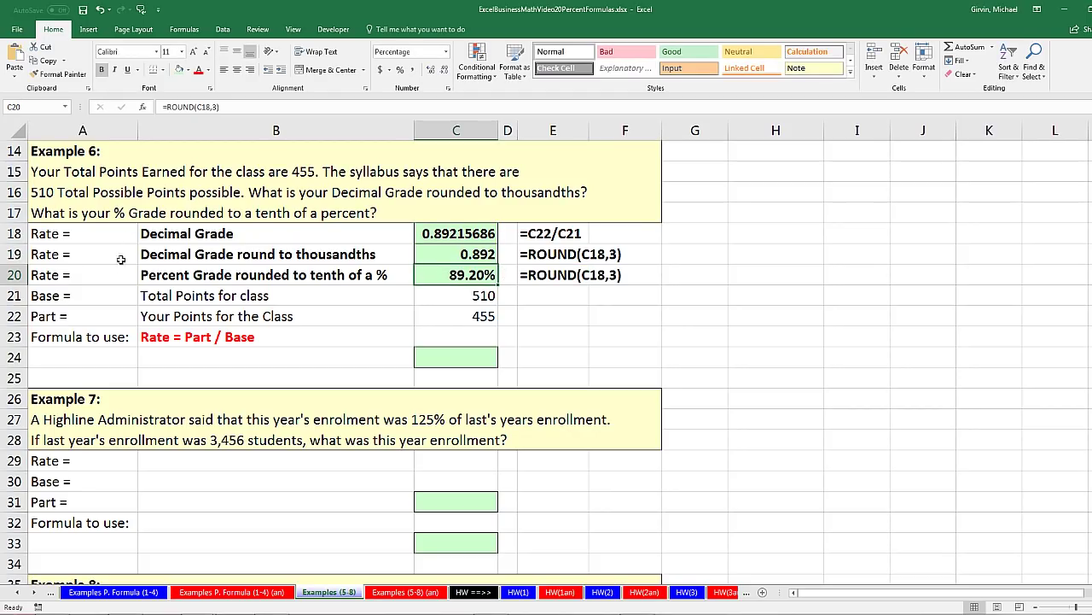
drag(95, 295, 281, 313)
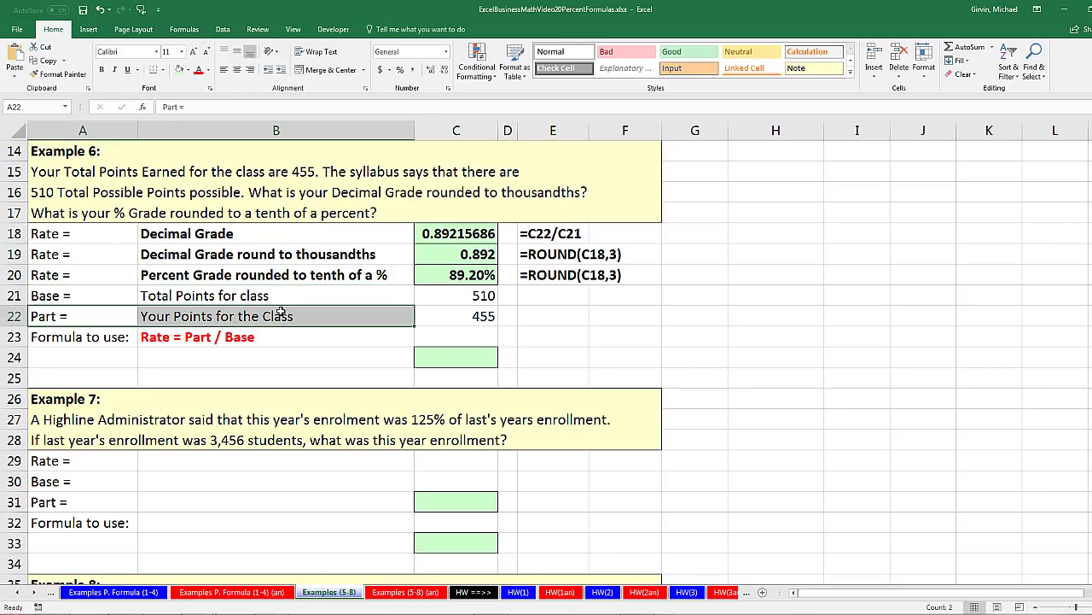
Label the Example 6 check row with "Check:" in A24 and "Part = Rate * base" in B24
click(67, 357)
text(Check:)
key(Tab)
text(Part = Rate * base)
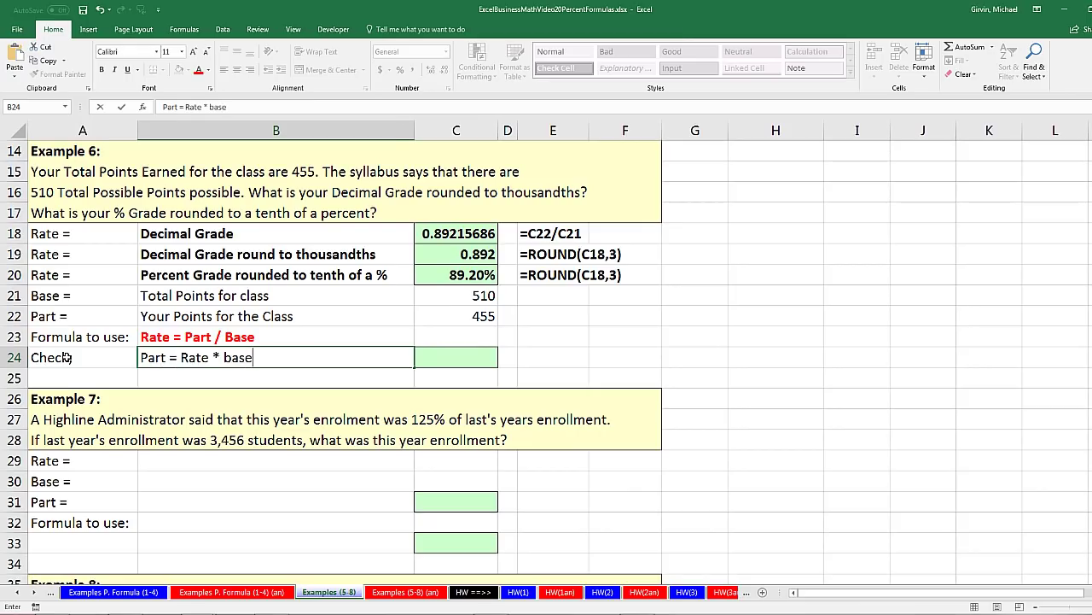
Check the Example 6 part in C24 by multiplying the unrounded decimal grade by the base, =C18*C21
key(Tab)
text(=)
key(Up)
key(Up)
key(Up)
key(Up)
key(Up)
key(Up)
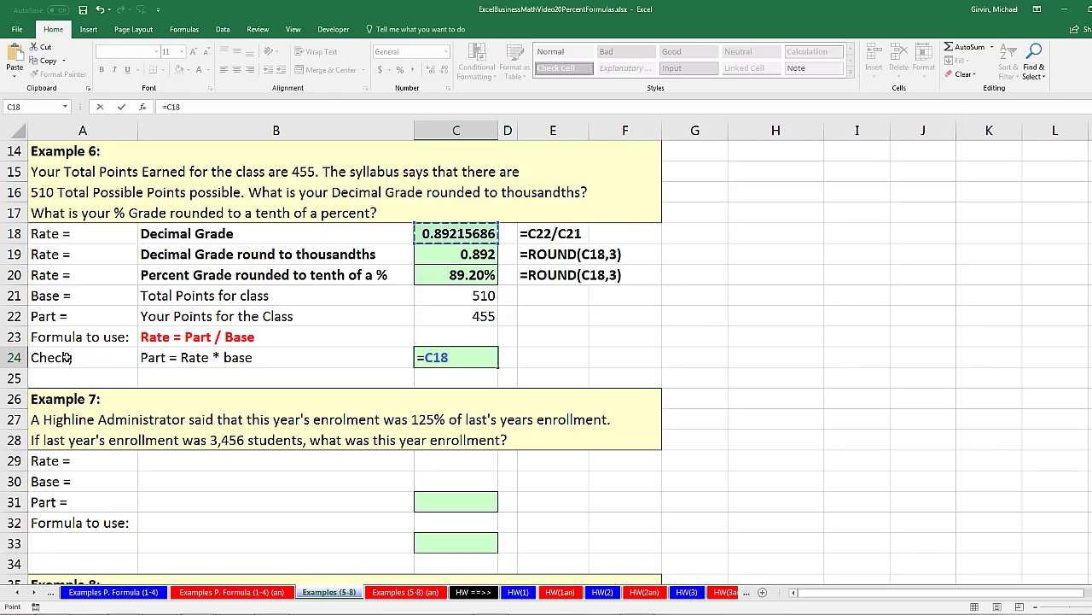
text(*)
key(Up)
key(Up)
key(Up)
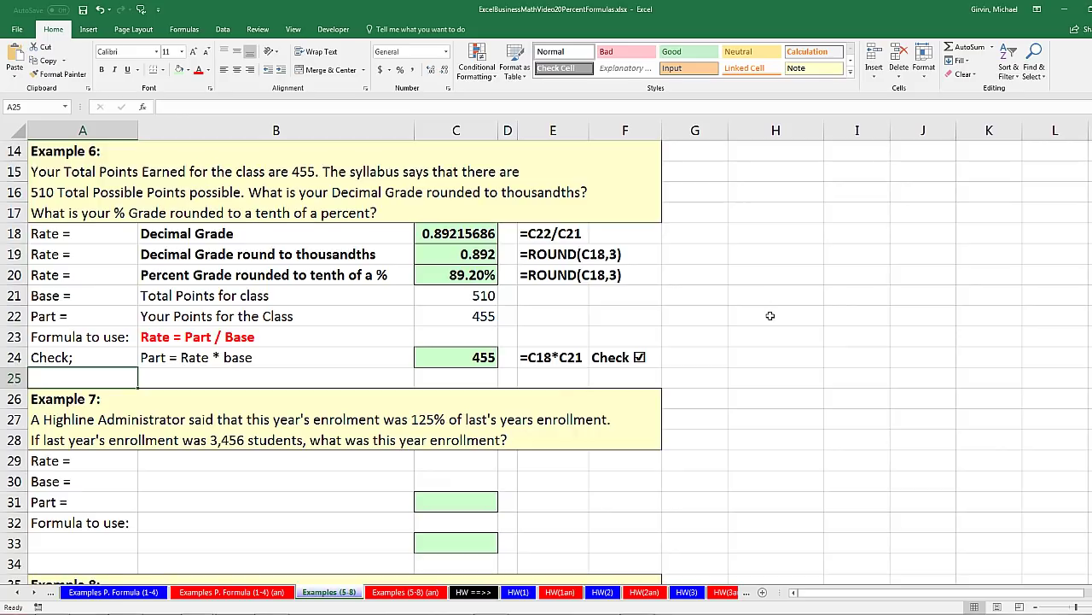
Label the Example 7 rate in B29 "This Year's Enrollment as a % of Last's Years Enrollment" and wrap its text
scroll(773, 315, down, 3)
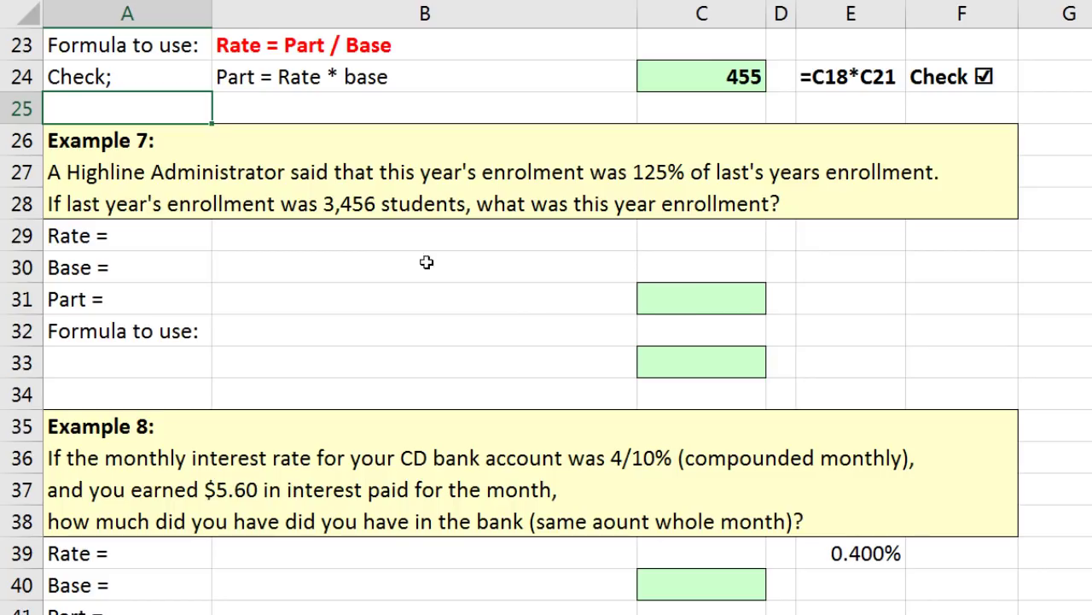
click(343, 241)
text(This Year's Enrollment as a % of Last's Years Enrollment)
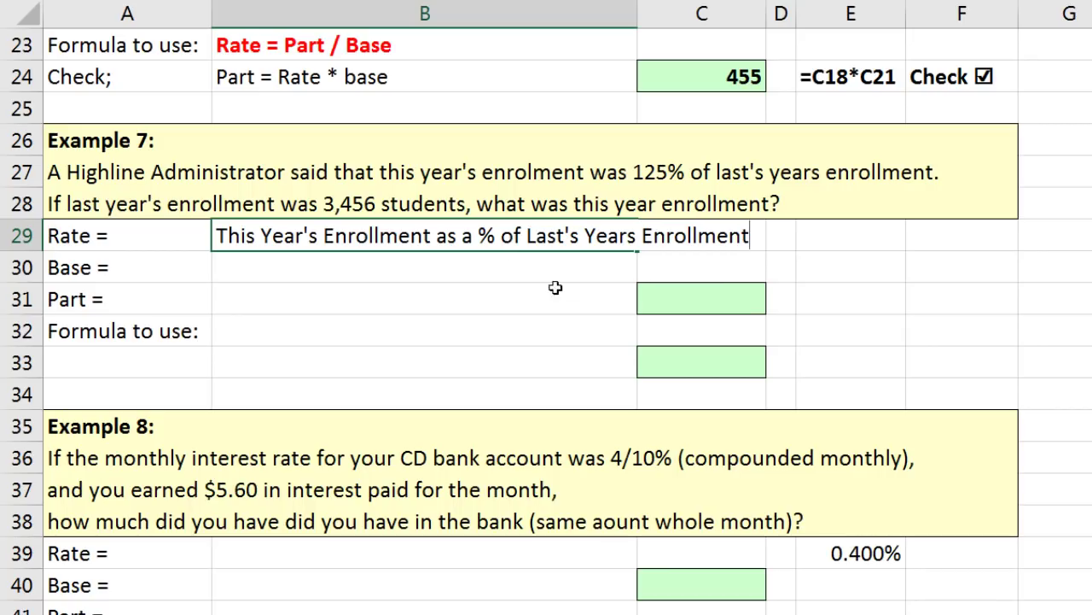
key(Tab)
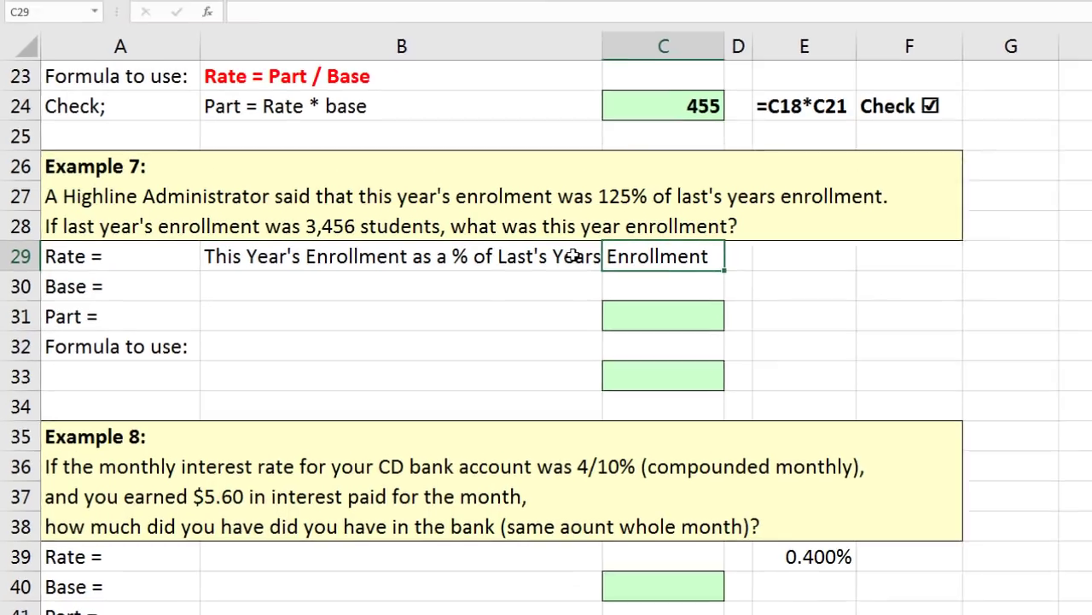
click(606, 236)
click(407, 11)
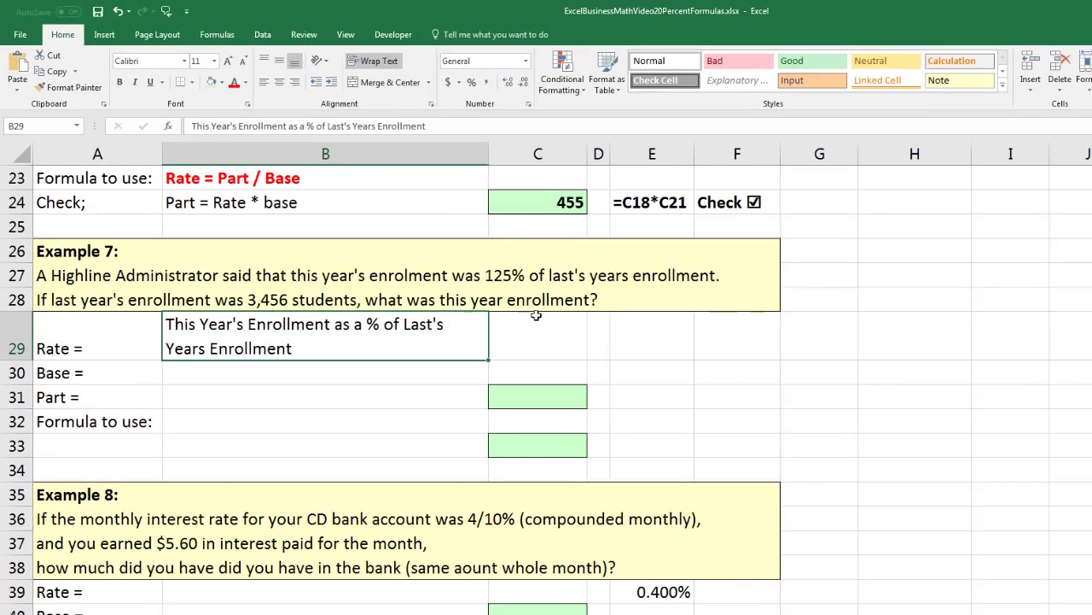
Enter 125% as the Example 7 rate in C29
click(606, 304)
text(125%)
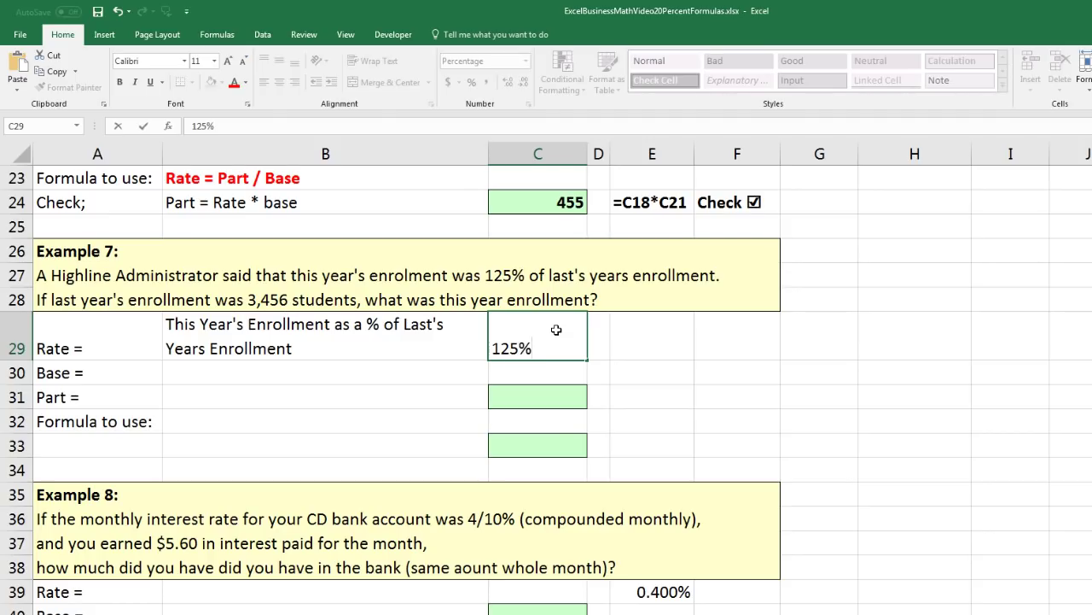
key(Return)
Label the Example 7 base in B30 "Last Year's Enrollment" and enter 3,456 in C30
click(445, 370)
text(Last Year's Enrollment)
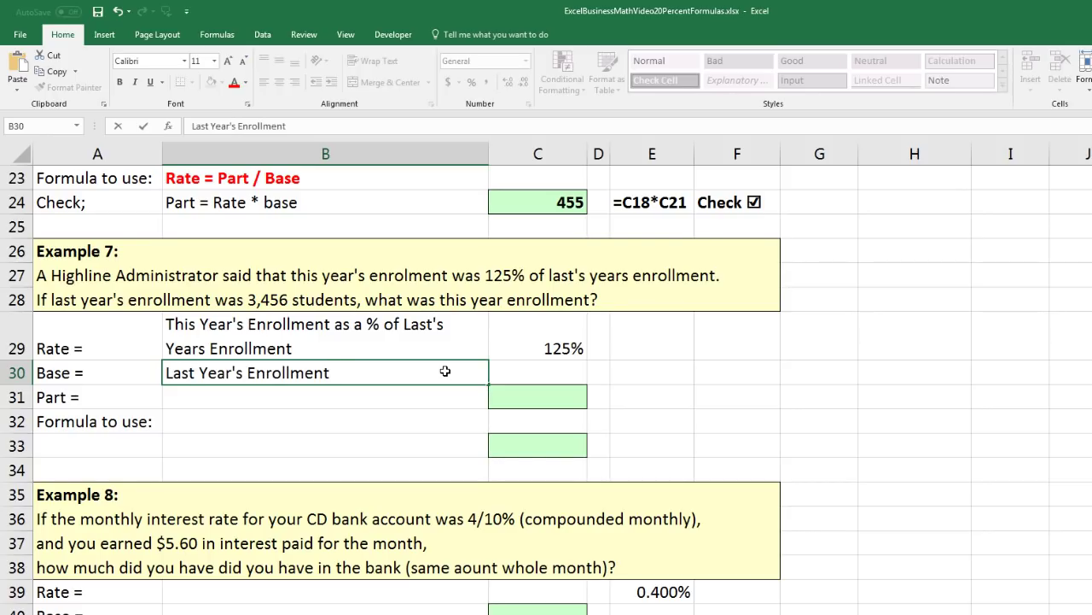
key(Tab)
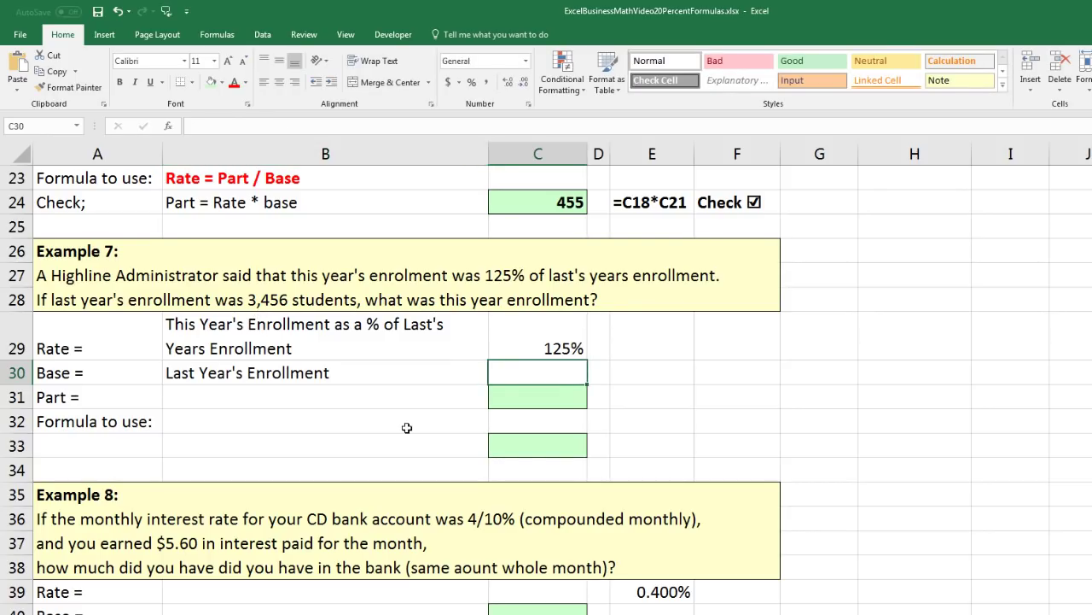
text(3)
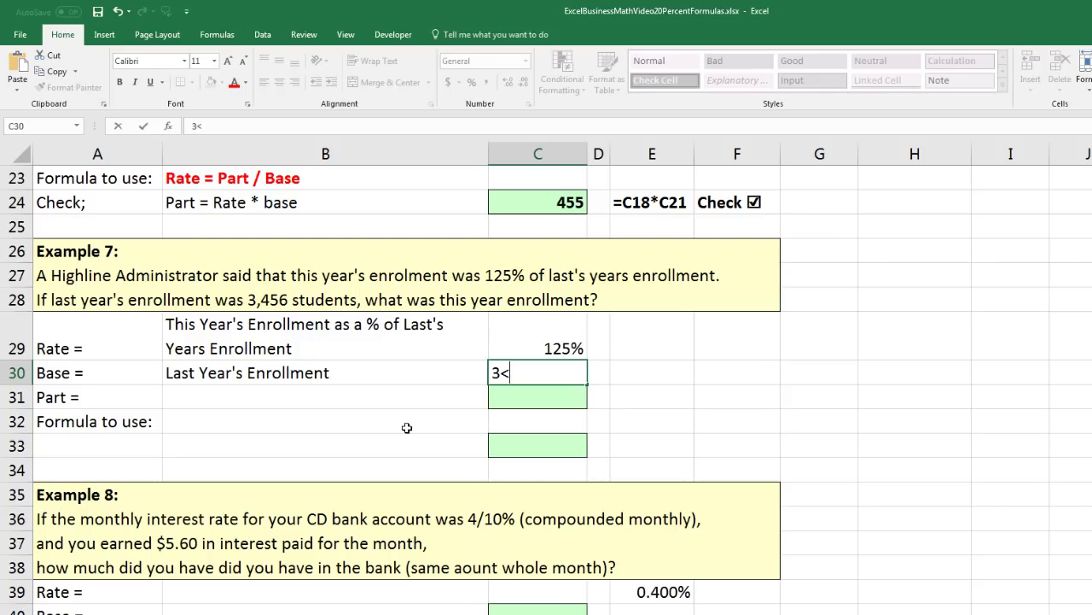
text(,456)
key(Return)
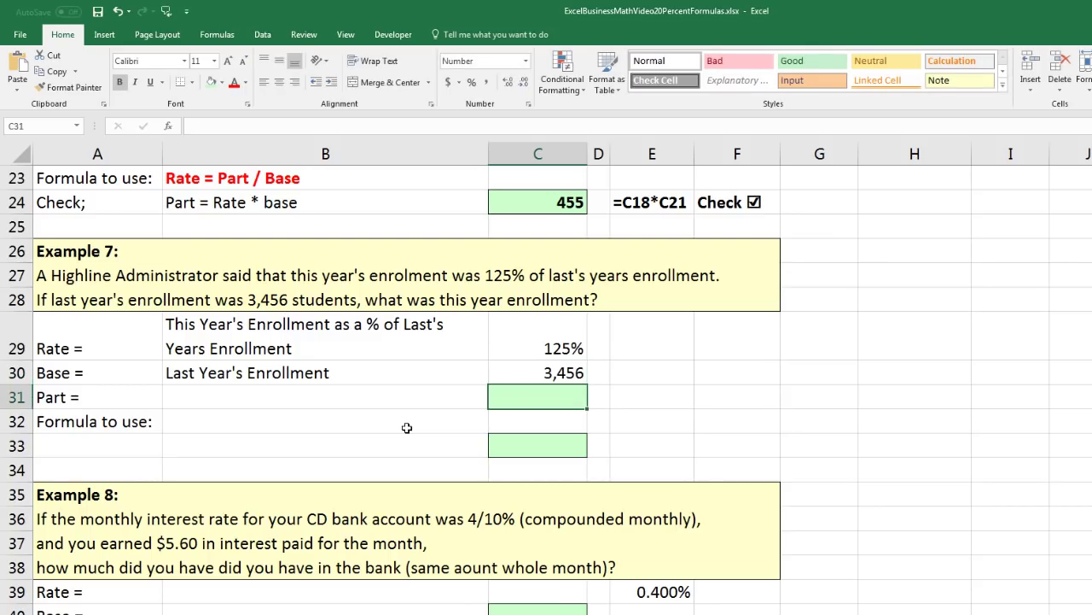
Label the Example 7 part in B31 "This Year's Enrollment"
click(367, 400)
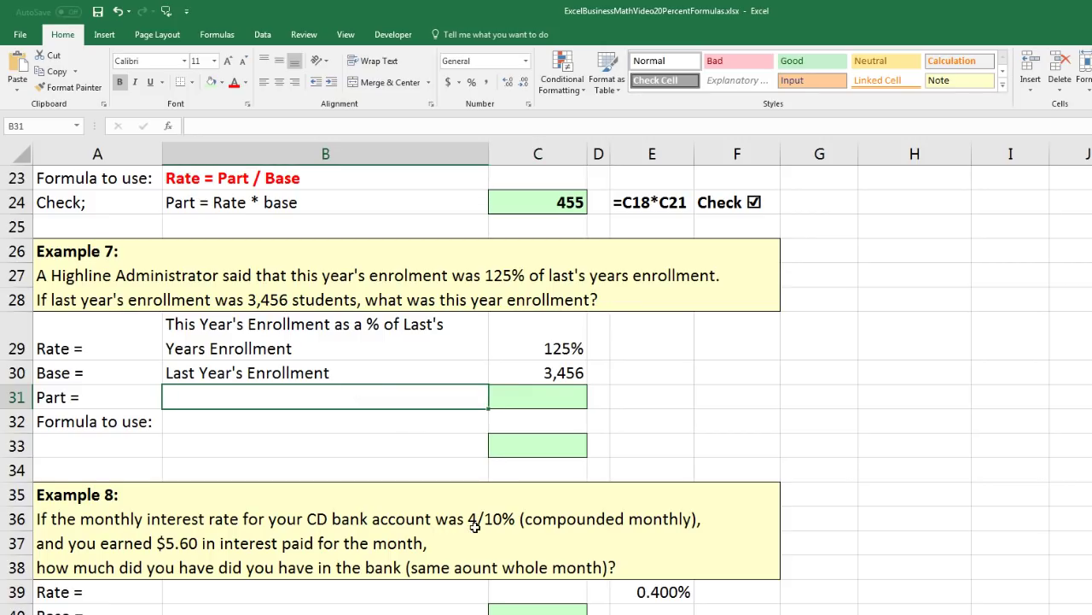
text(This Year)
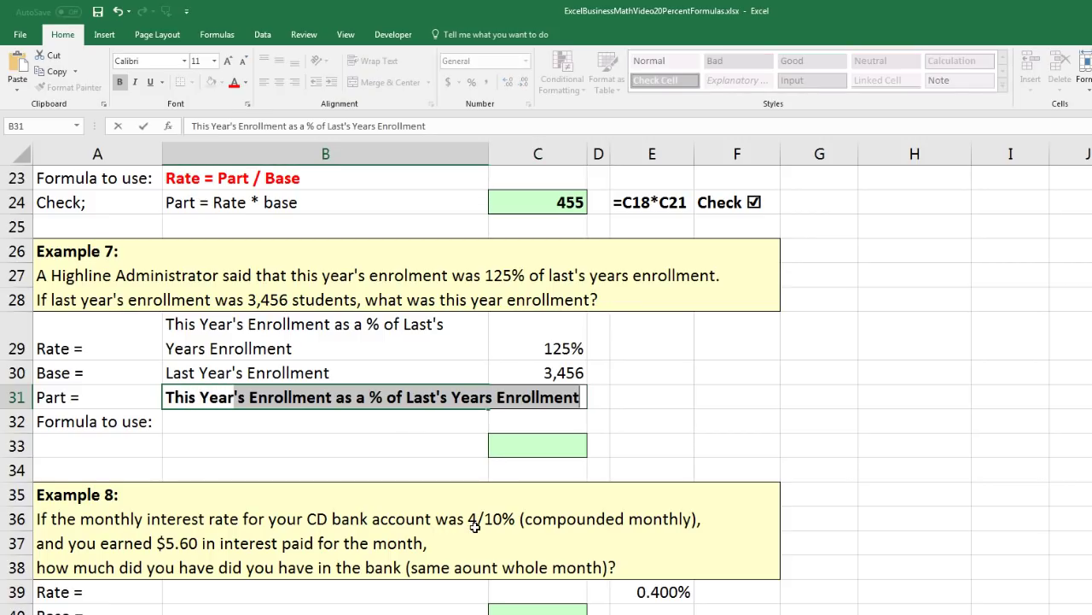
key(Delete)
text('s Enrollment)
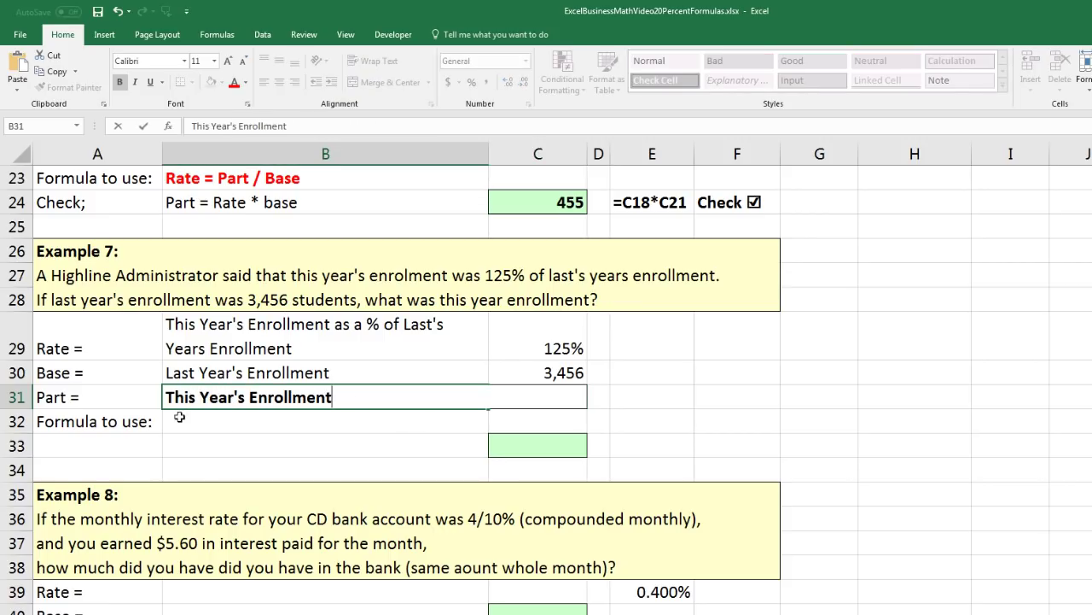
key(Tab)
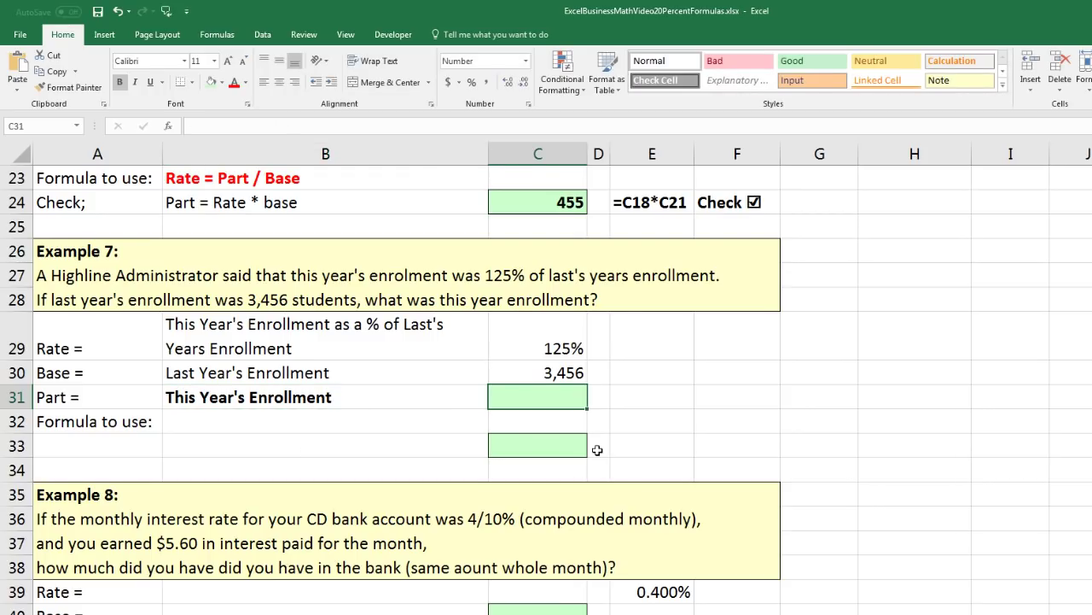
Enter "Part = Rate * Base" in B32 as the formula to use for Example 7
click(278, 424)
text(Part = Rate * Base)
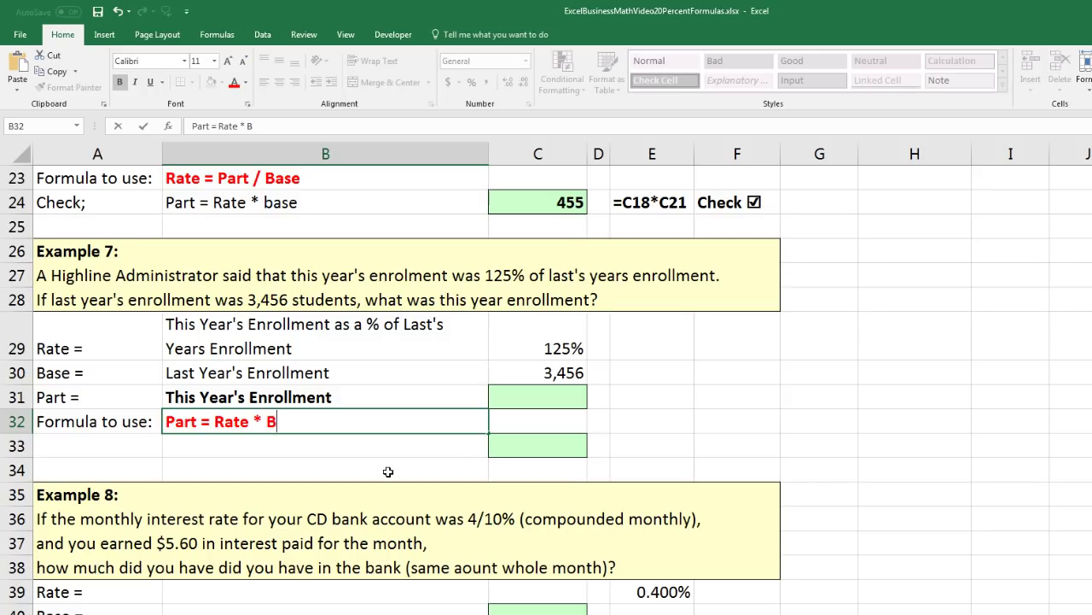
key(Tab)
Calculate this year's enrollment in C31 by multiplying the base by the rate, =C30*C29
click(530, 398)
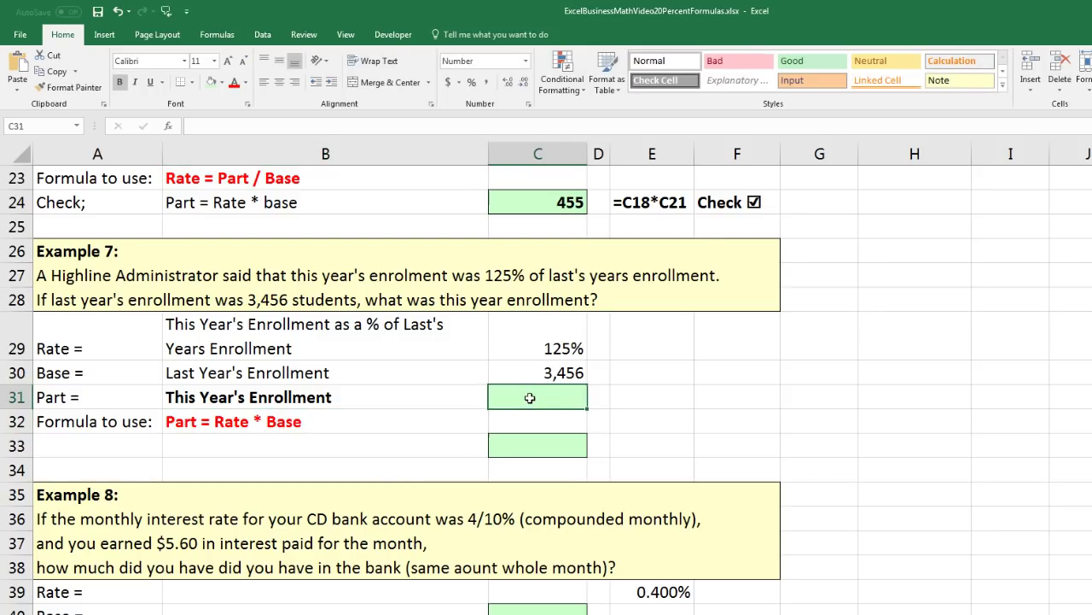
text(=)
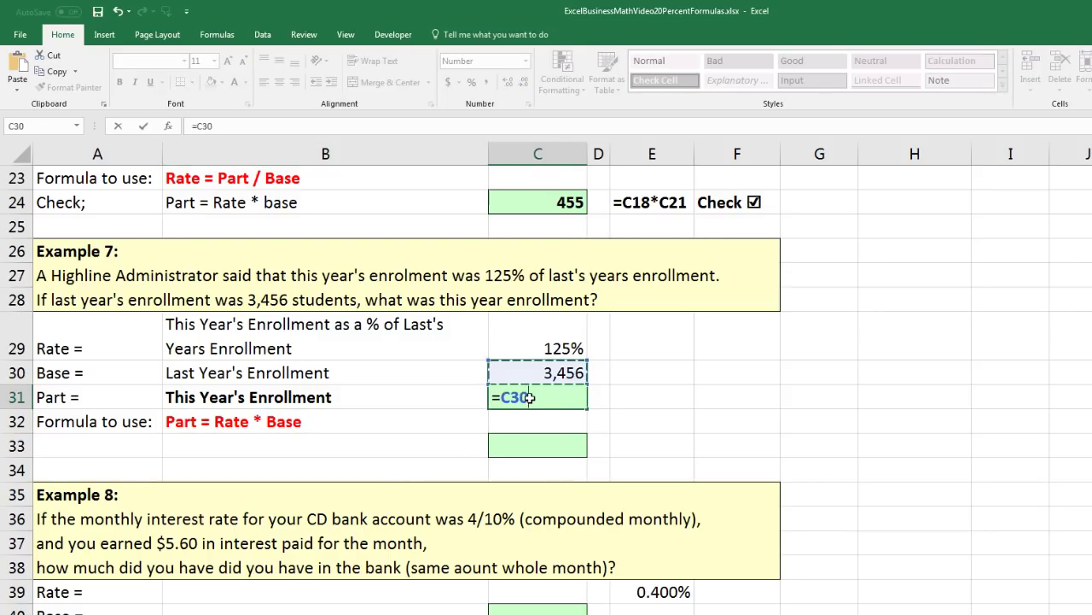
text(*)
key(Up)
key(Up)
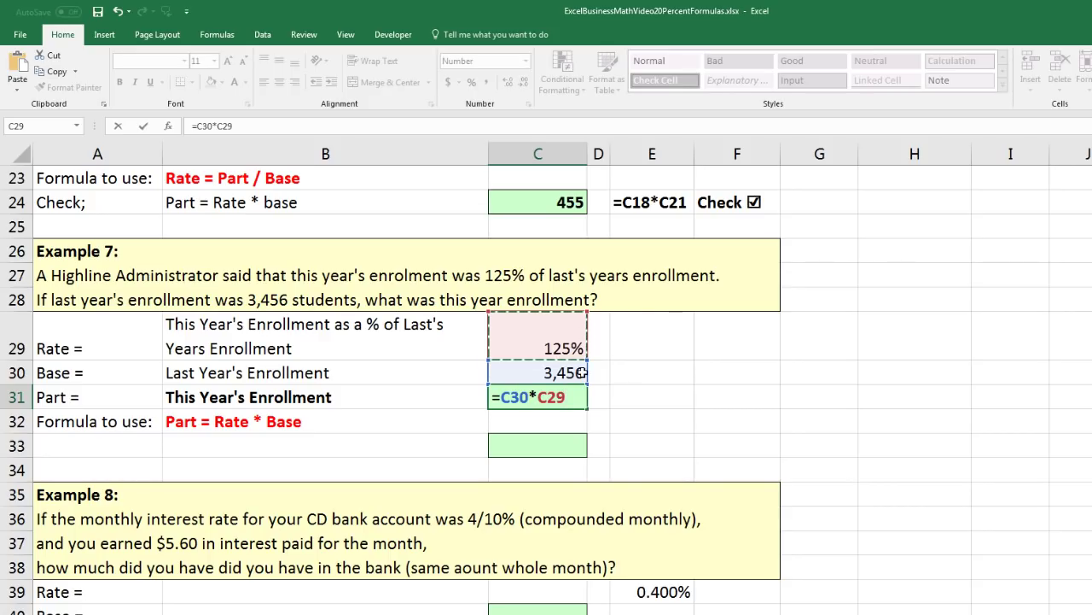
key(Return)
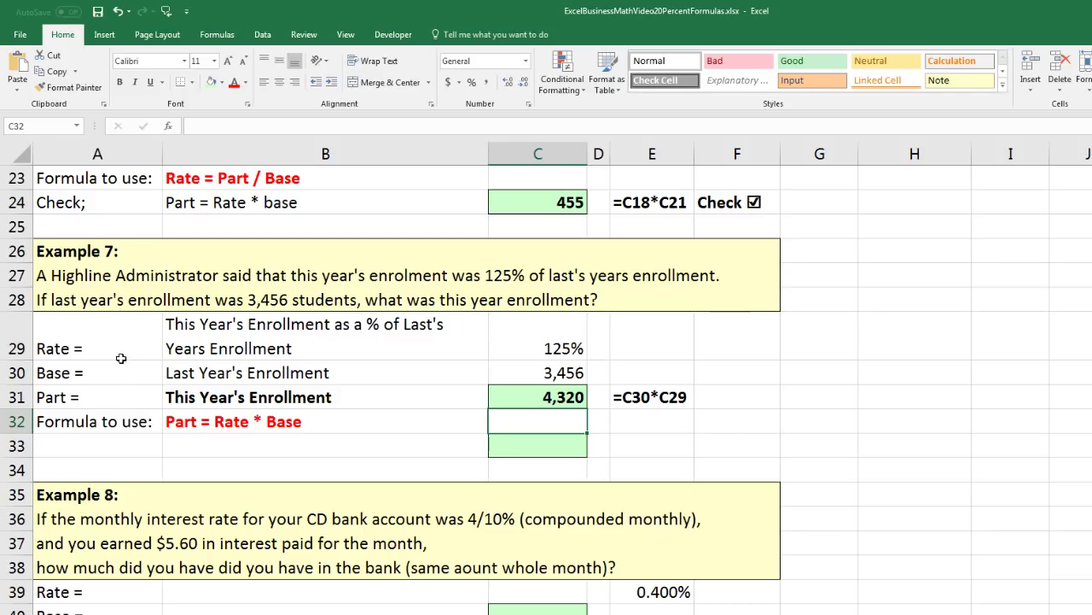
Label the Example 7 check row with "Check:" in A33 and "Base = Part / Rate" in B33
click(109, 445)
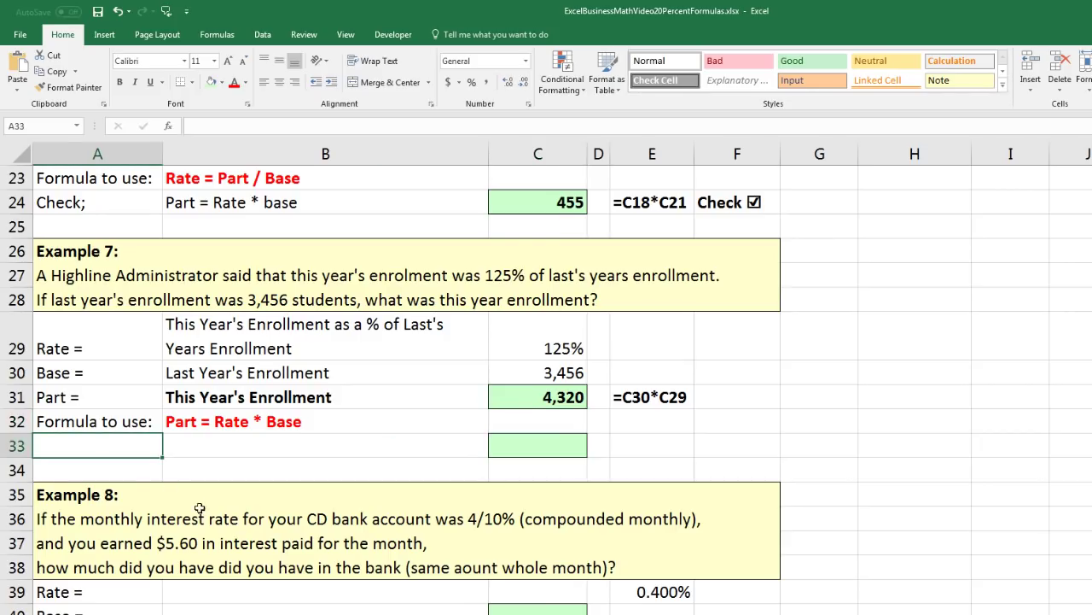
text(Check)
key(Tab)
text(Base = Part)
text( / Rate)
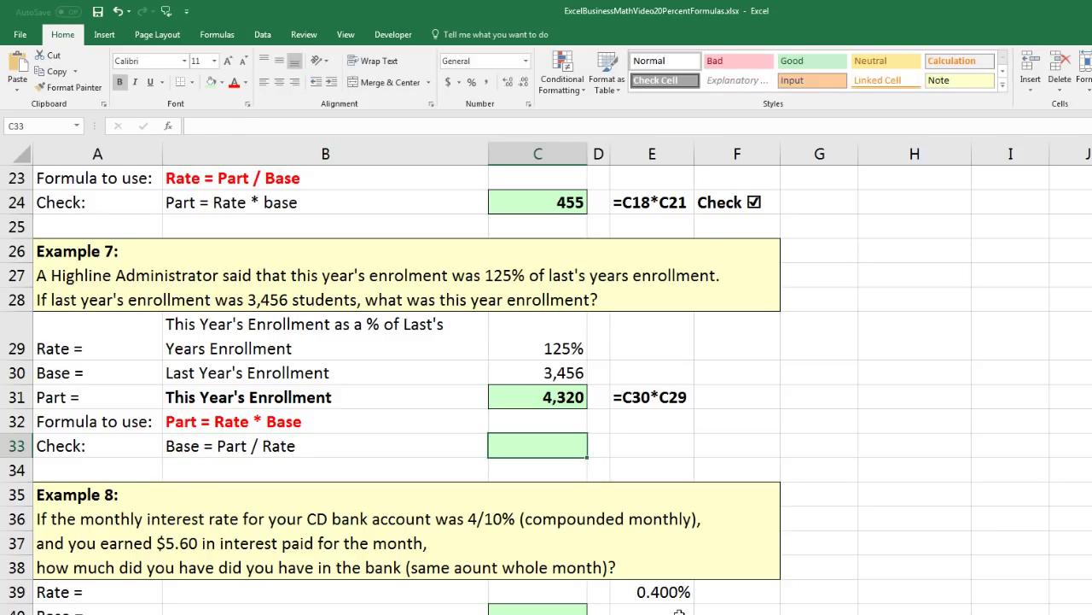
Check the Example 7 base in C33 by dividing the part by the rate, =C31/C29
text(=)
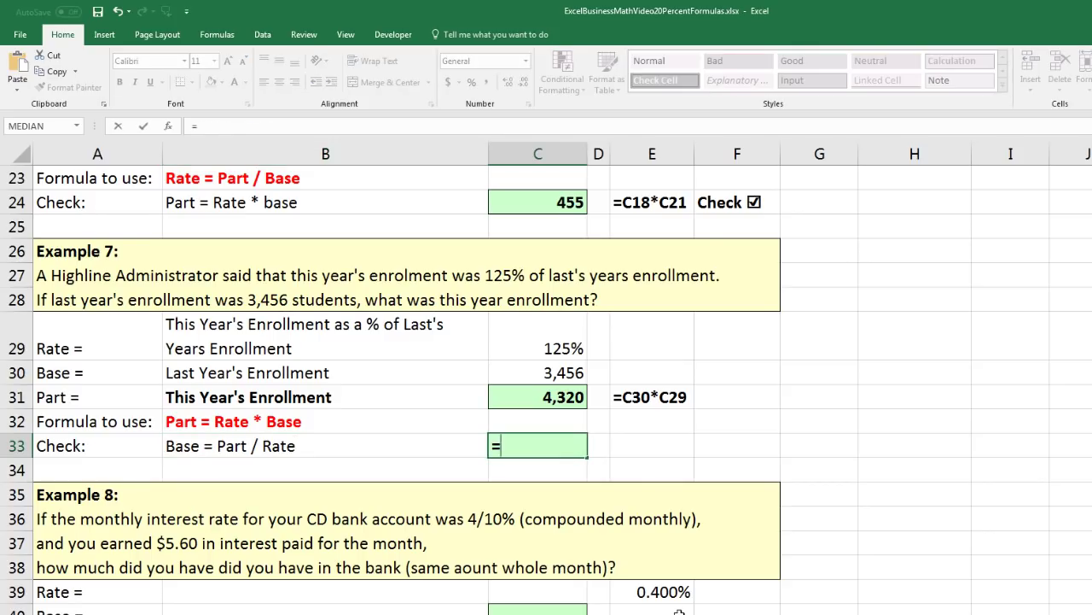
key(Up)
key(Up)
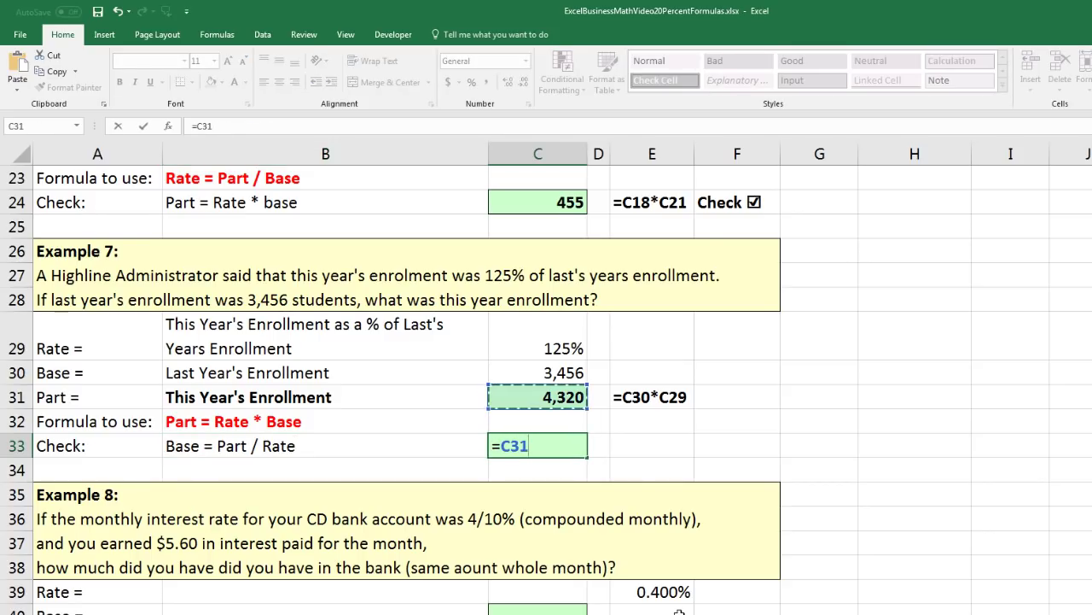
text(/)
key(Up)
key(Up)
key(Up)
key(Up)
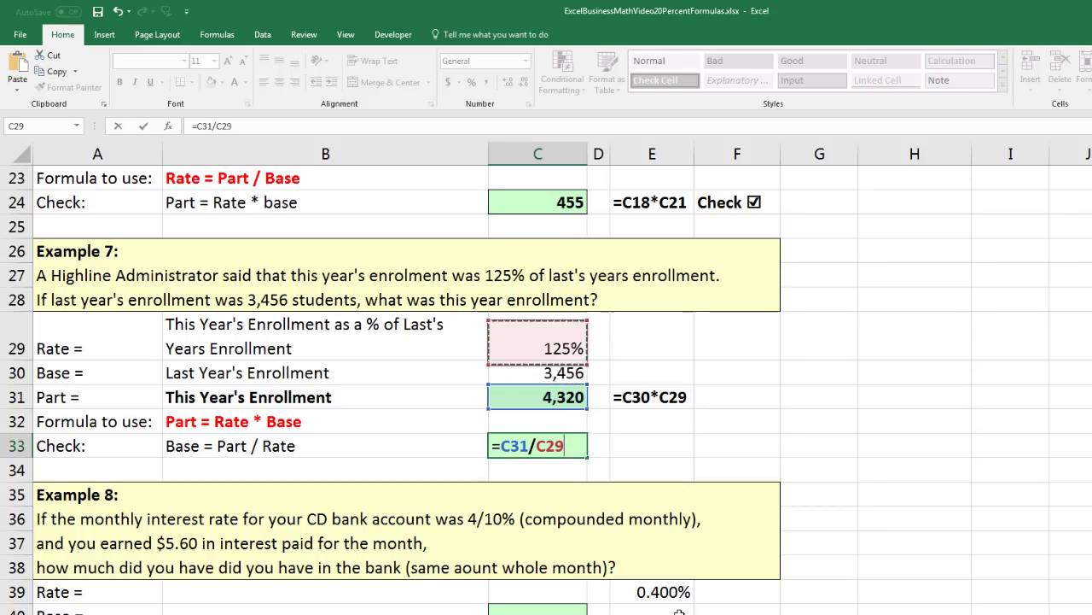
key(ctrl+Return)
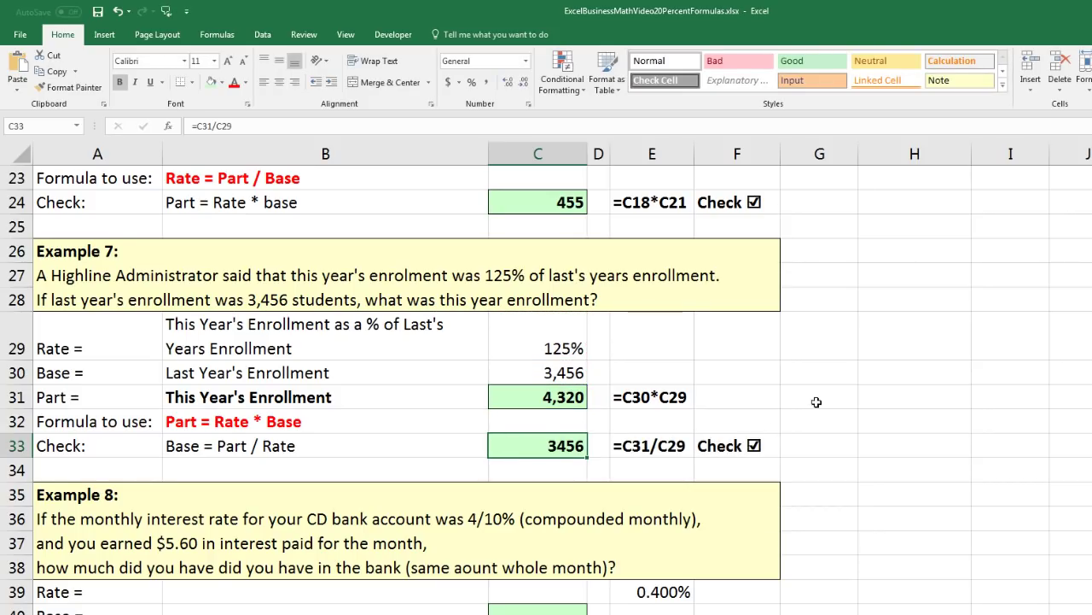
Label the Example 8 rate in B39 "Monthly Interest Rate"
scroll(806, 438, down, 2)
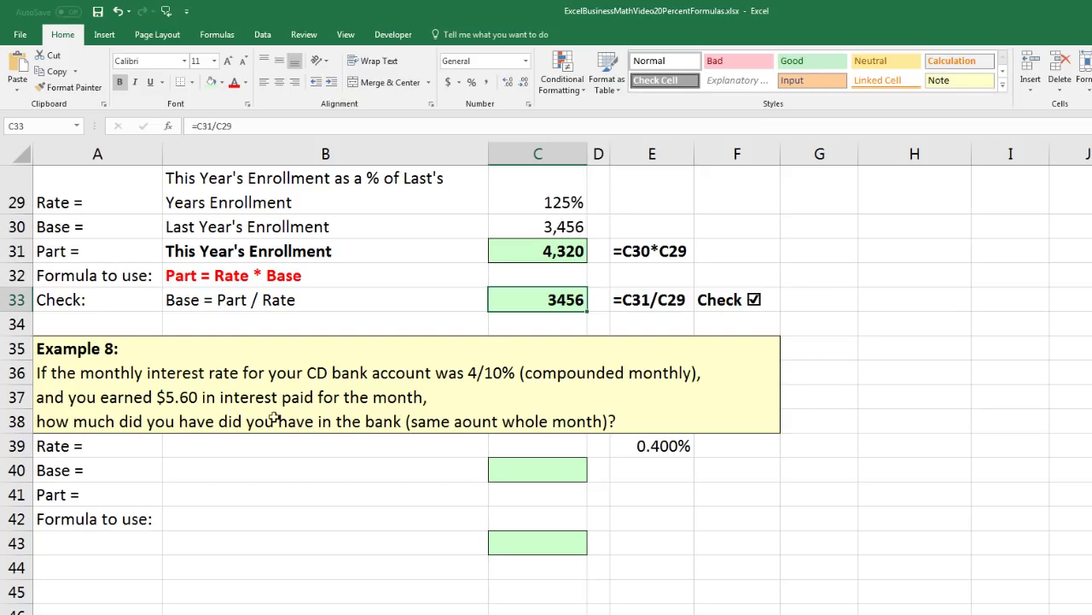
click(225, 450)
text(Monthly Interest Rate)
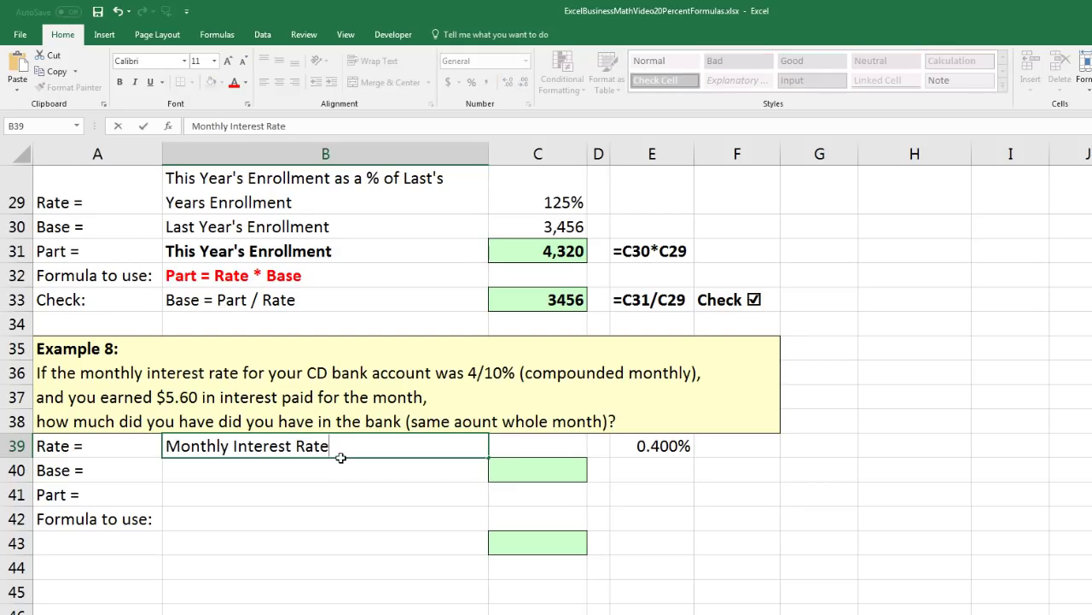
key(Tab)
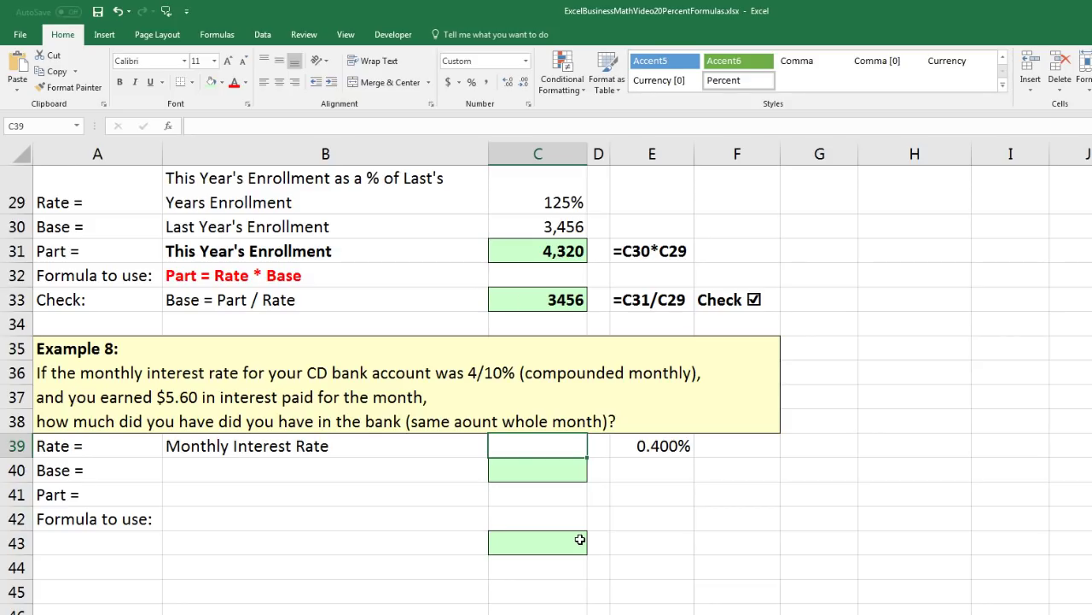
Enter the 4/10% monthly interest rate in C39 as the formula =4/10/100
text(.004)
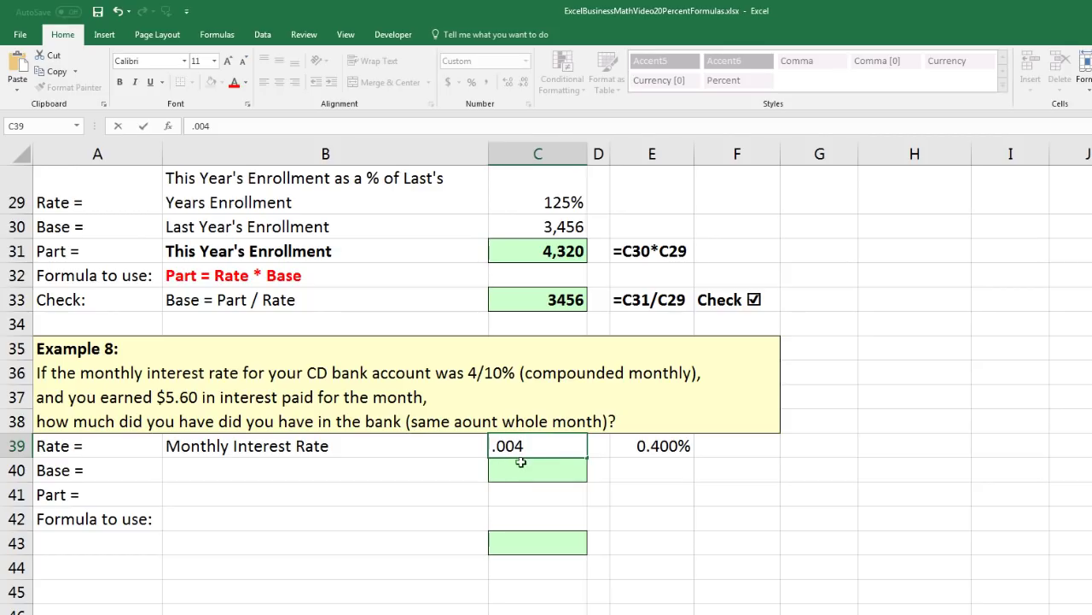
key(Escape)
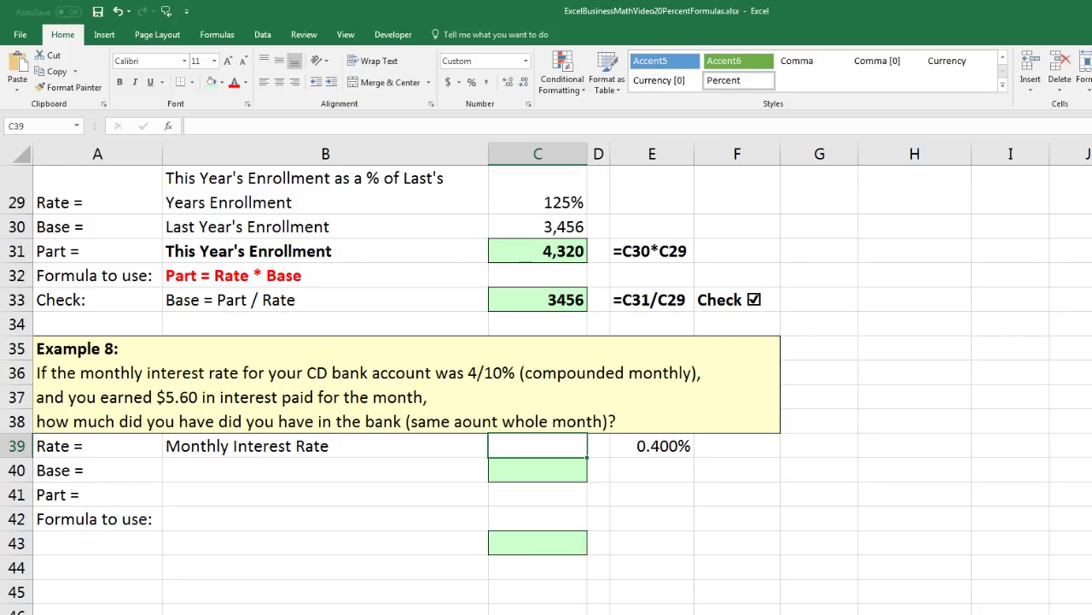
text(=4/10)
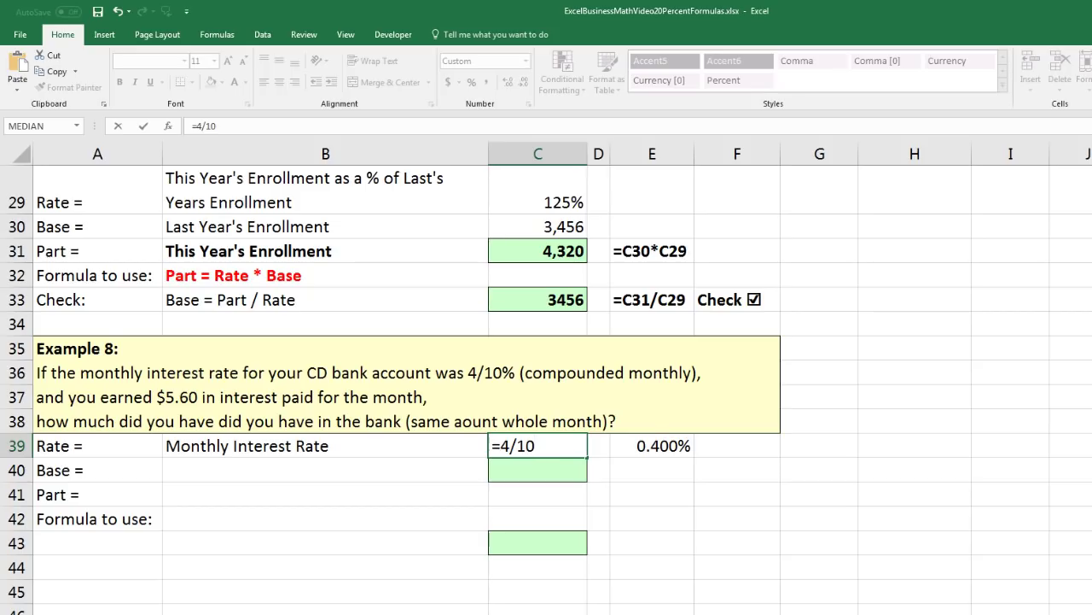
text(/100)
key(ctrl+Return)
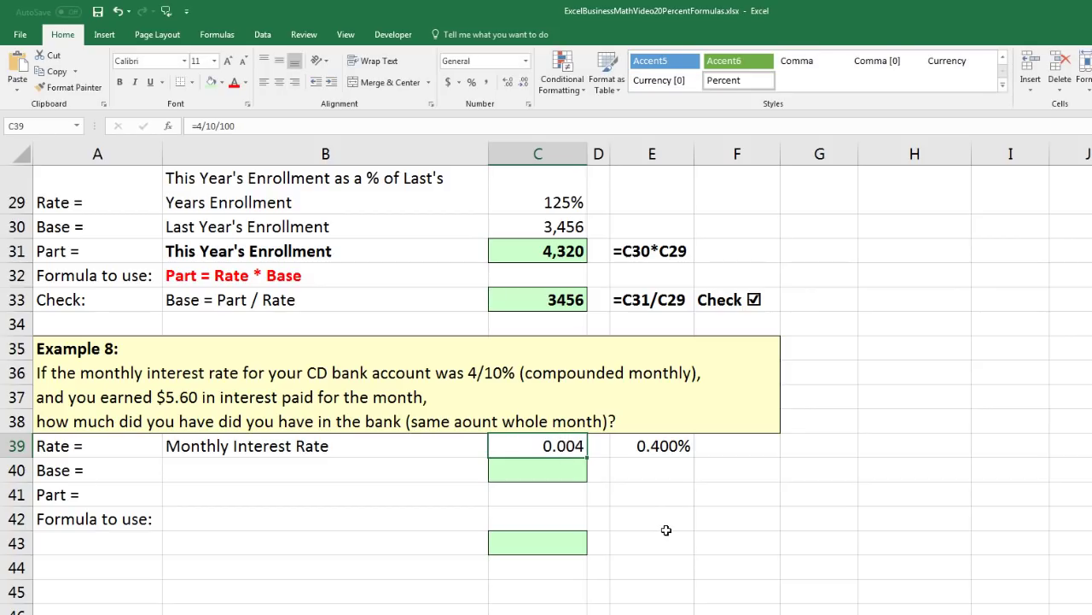
Apply the custom number format ?/10% to the Example 8 monthly interest rate in C39
key(ctrl+1)
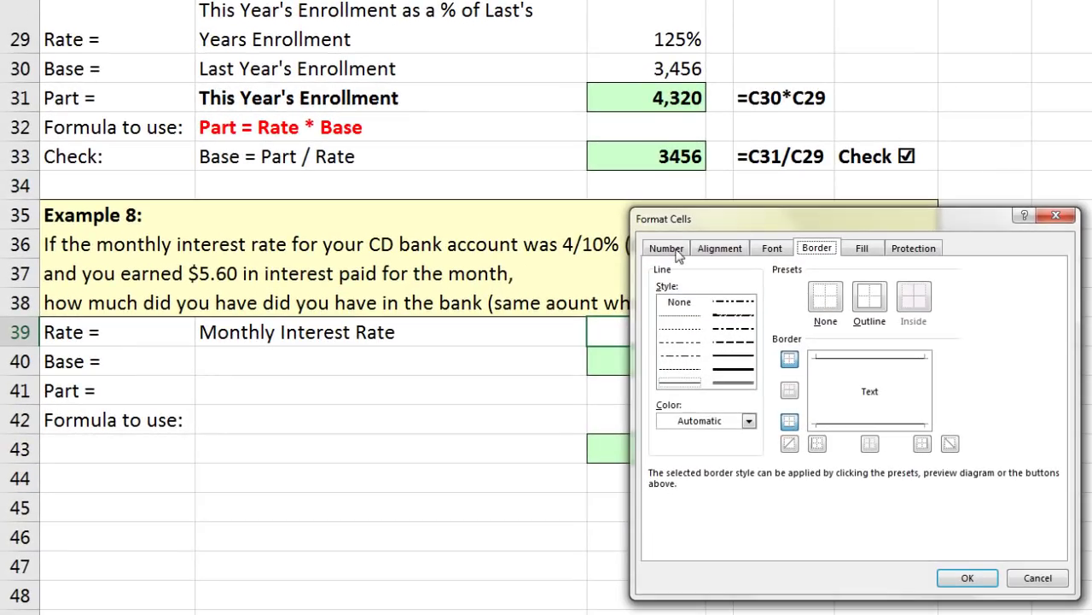
click(674, 251)
click(680, 405)
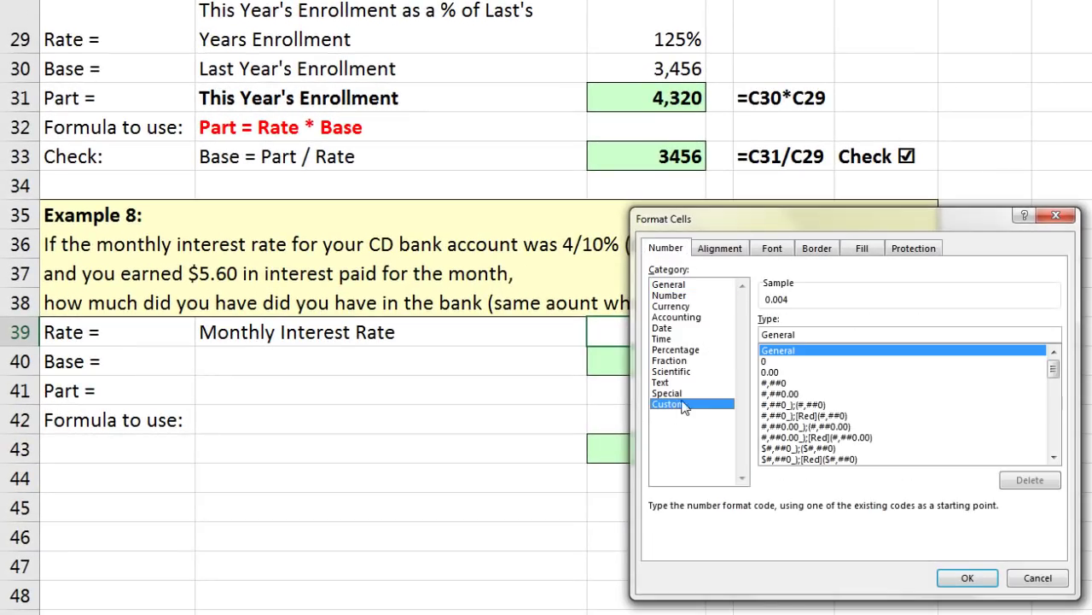
double_click(798, 333)
text(?/10%)
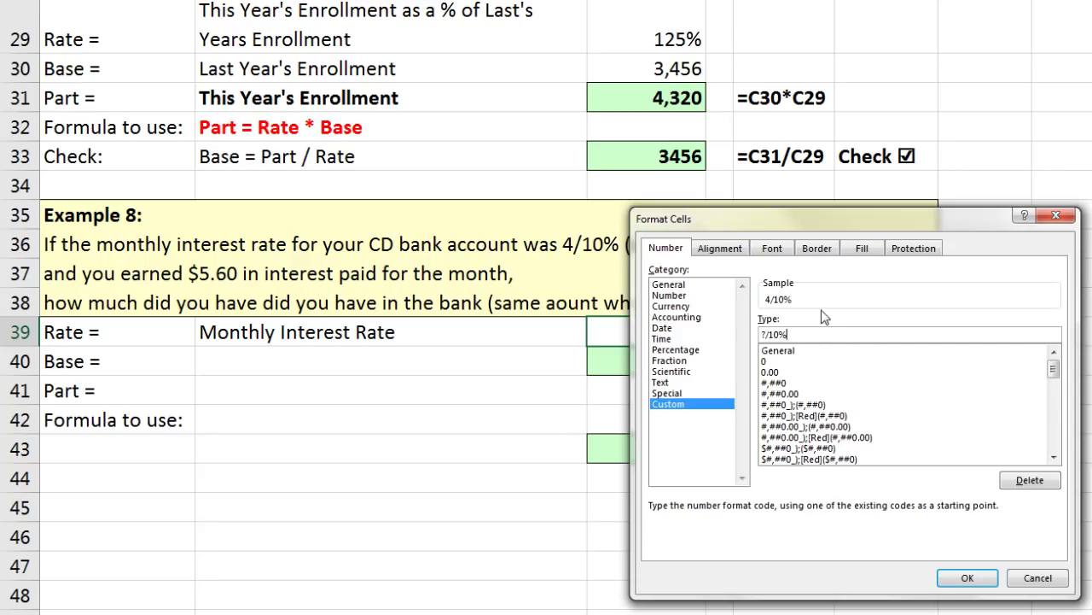
click(967, 579)
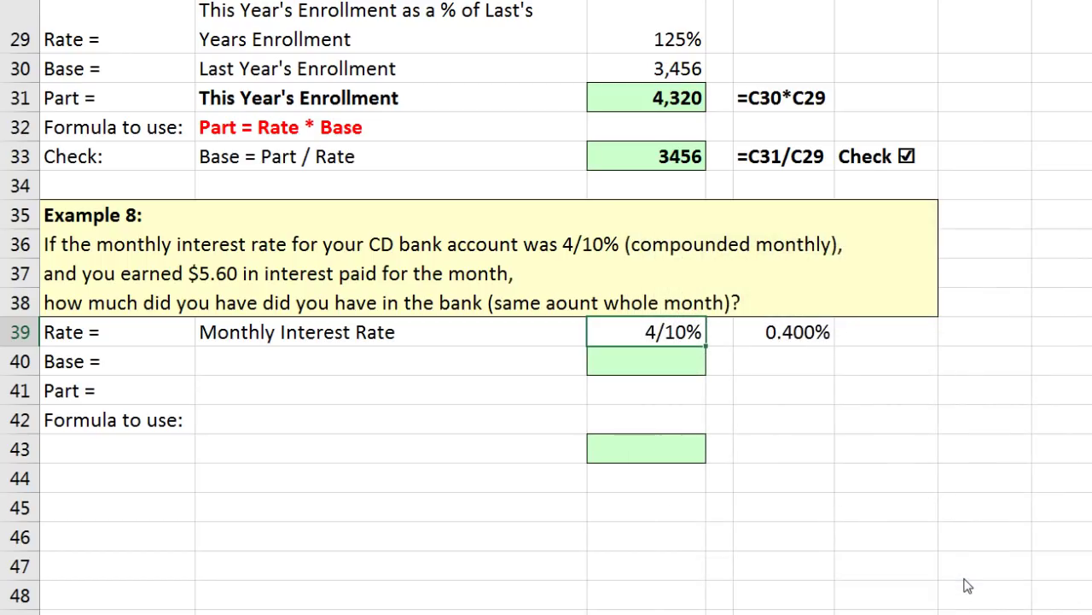
Inspect the formula in E39 beside the monthly interest rate, and give that cell the standard two-decimal Percentage format
double_click(792, 332)
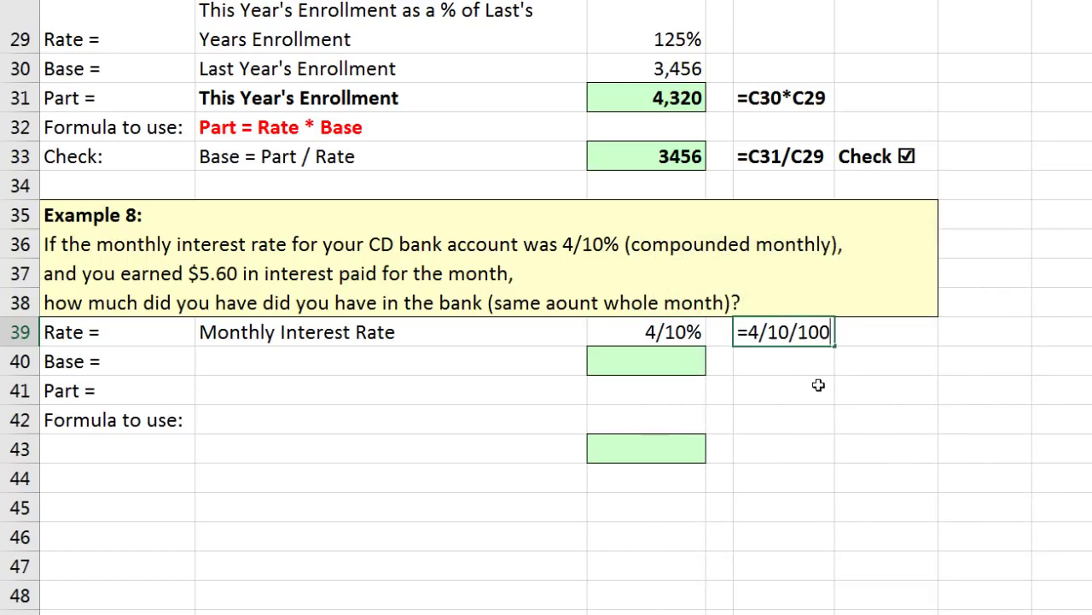
key(Escape)
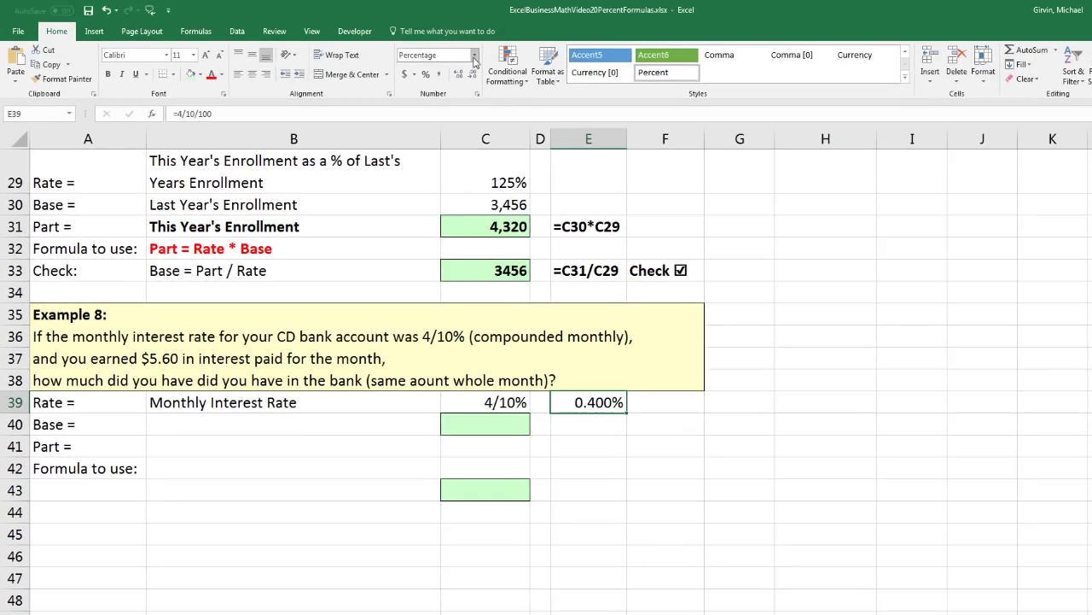
click(474, 55)
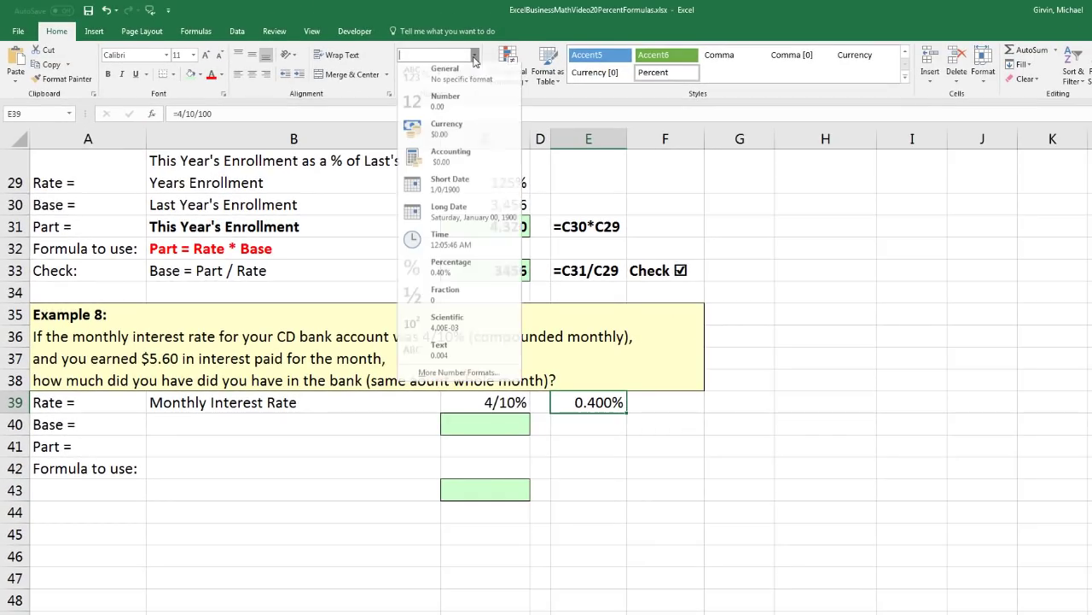
click(464, 285)
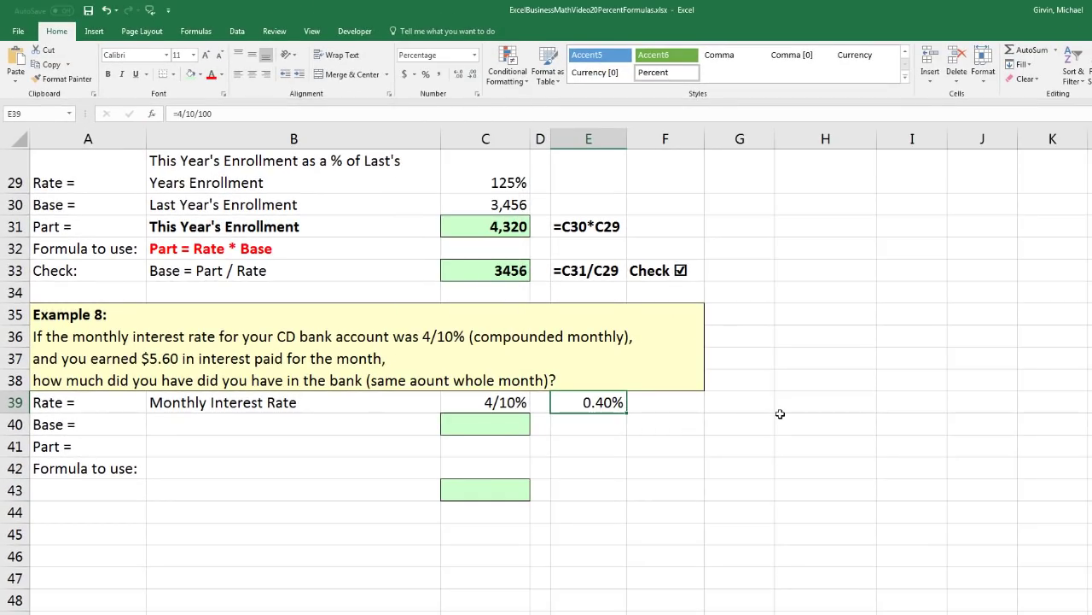
Label the Example 8 part in B41 "Interest Paid for Month" and enter $5.60 in C41
click(221, 456)
text(Interest Paid for Month)
key(Tab)
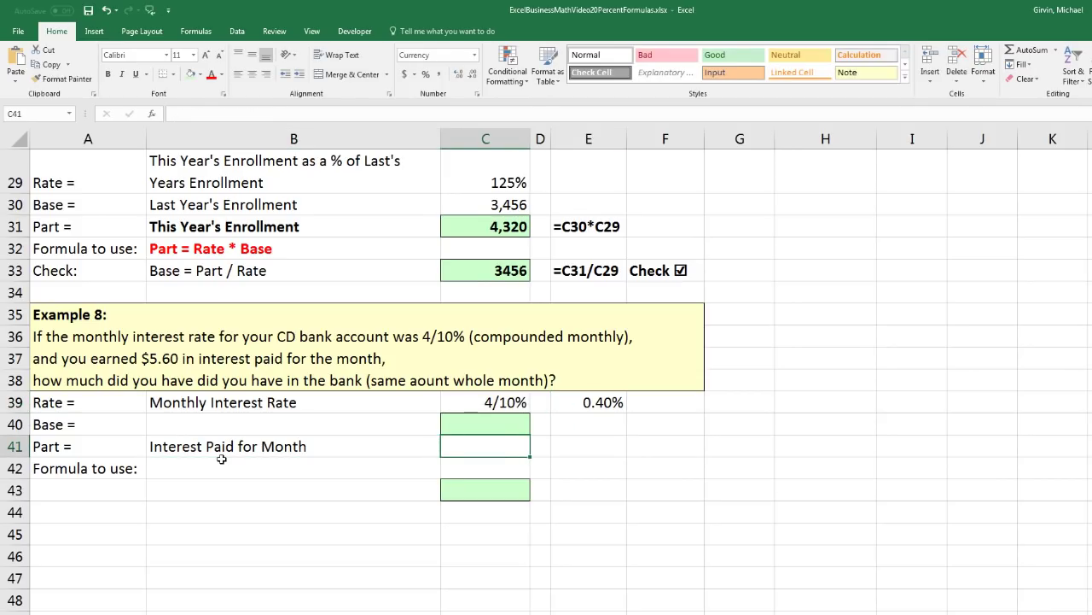
text($5.)
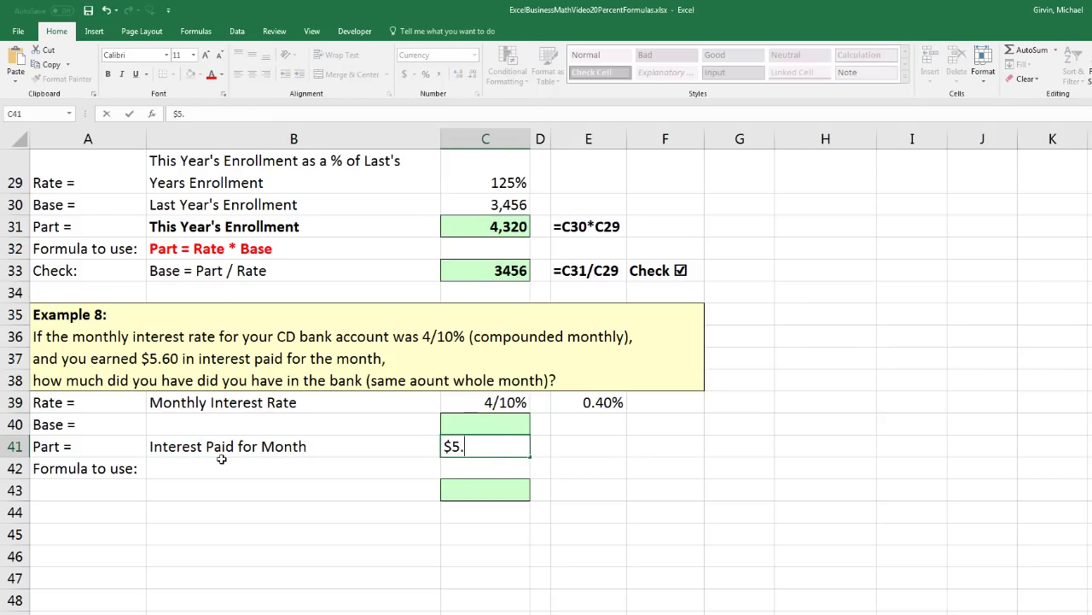
text(60)
Enter "Base = Part / Rate" in B42 as the formula to use for Example 8
click(221, 459)
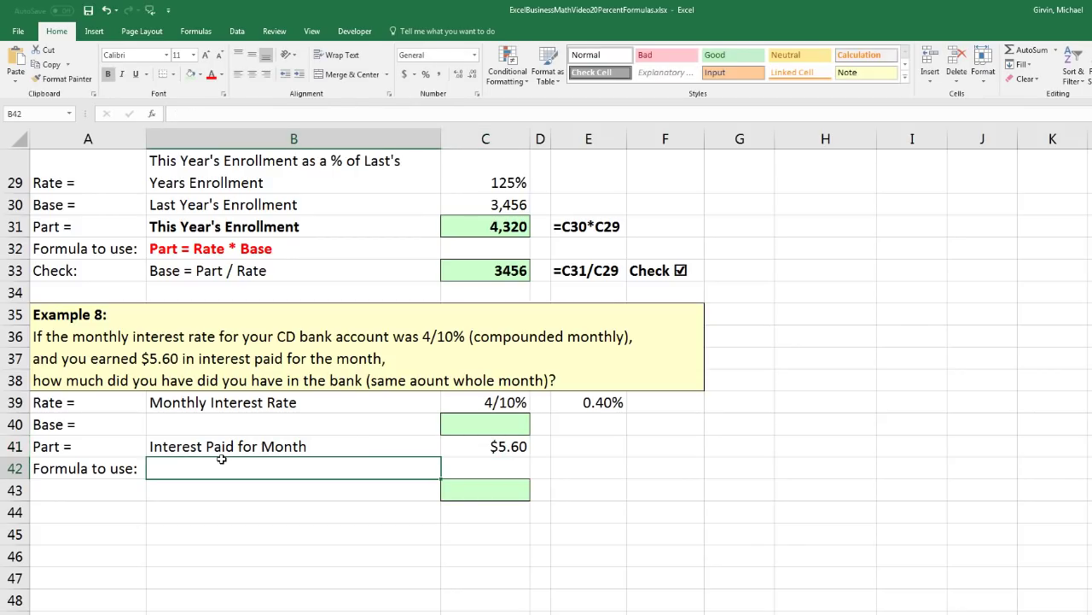
text(Base = Part / Rate)
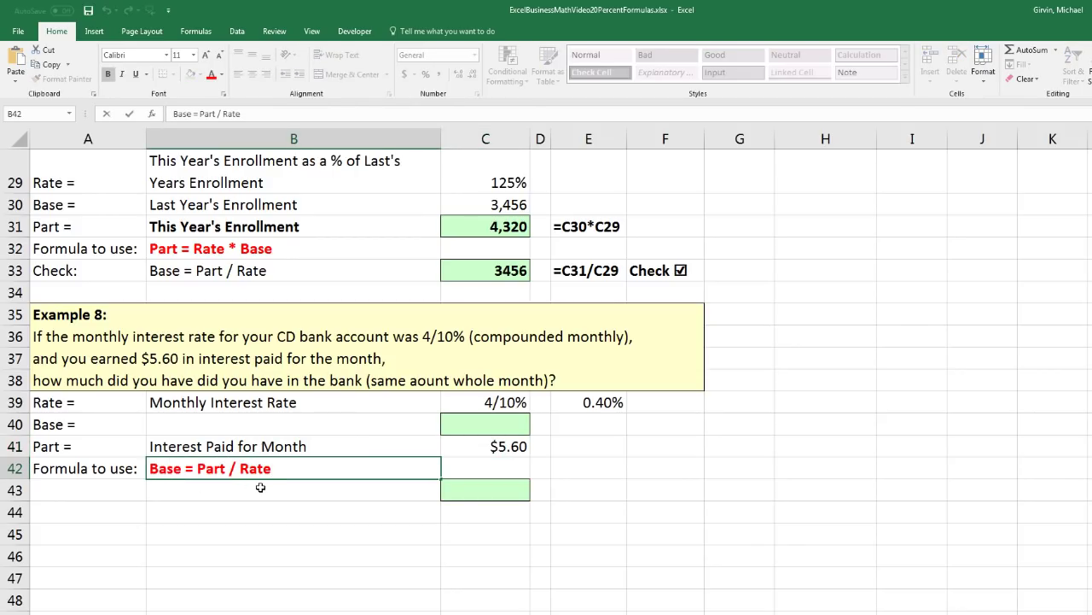
click(276, 487)
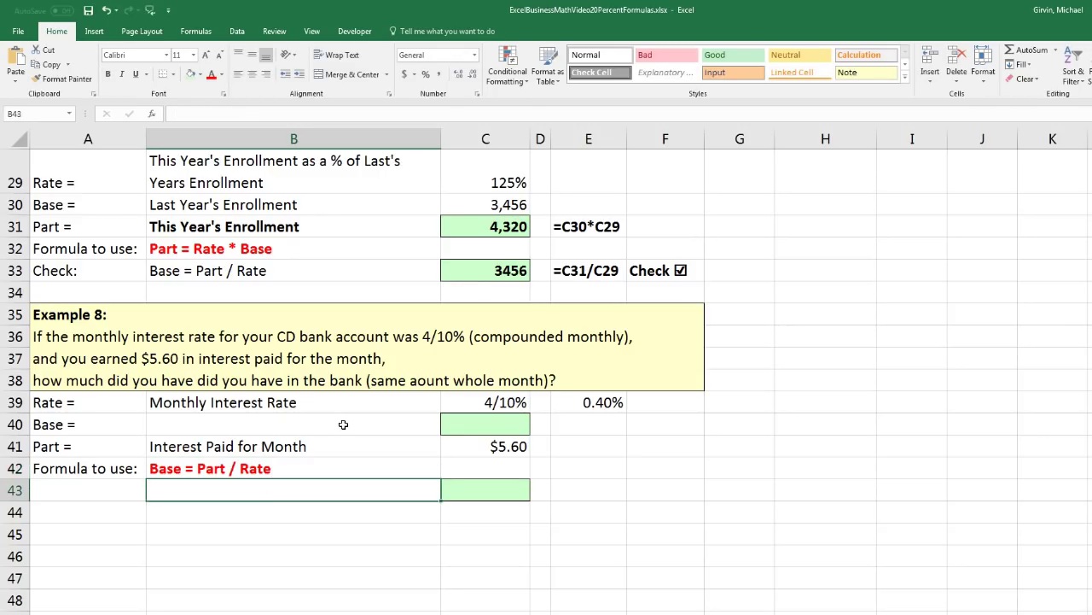
Label the Example 8 base in B40 "Amount in Bank for Month"
click(344, 424)
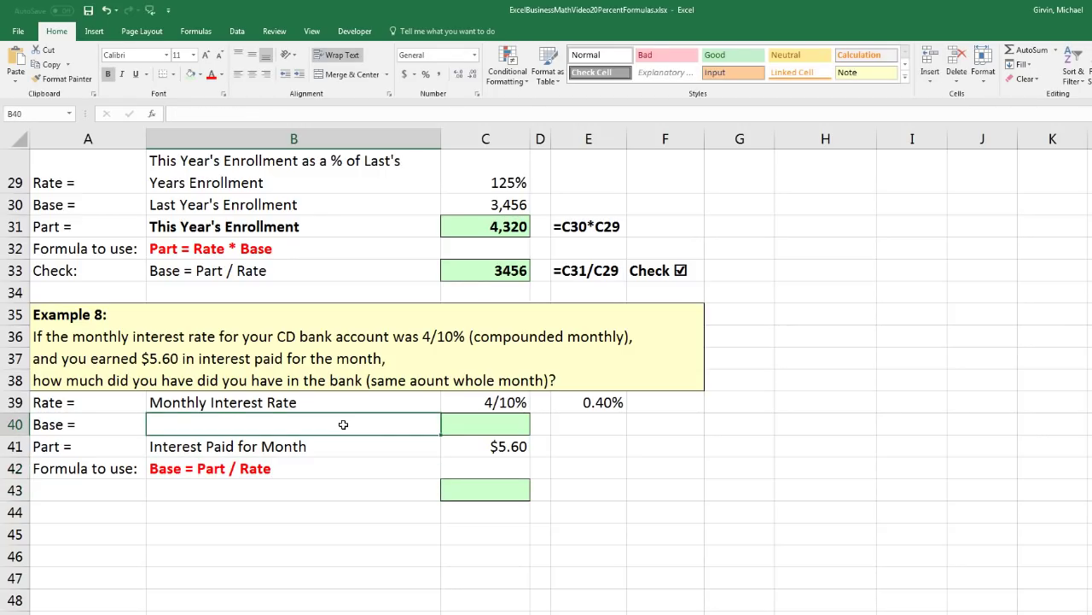
text(Amount in Bank for Month)
key(Tab)
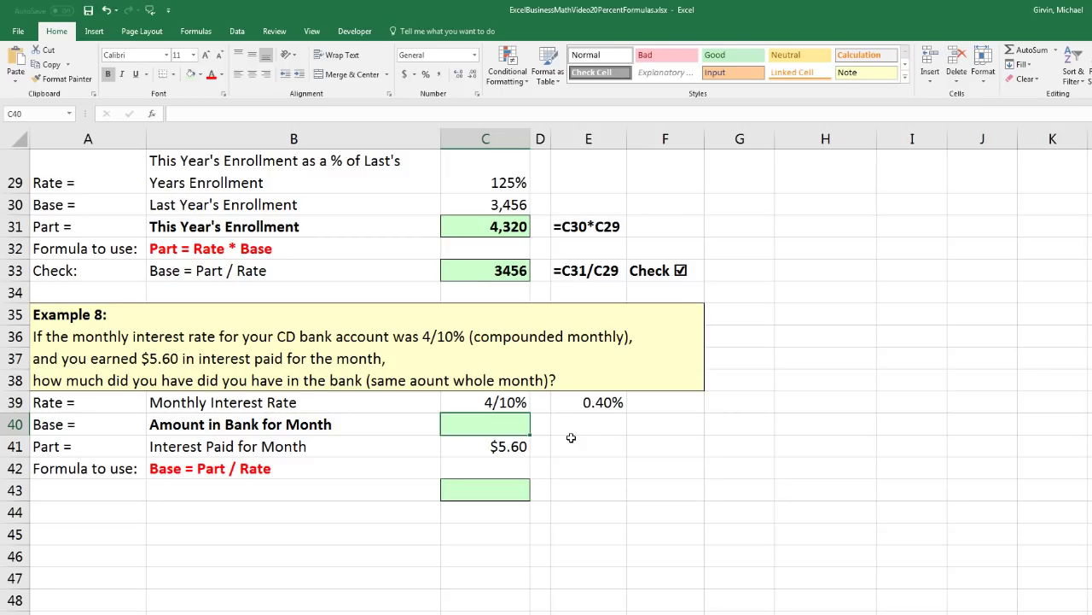
Calculate the Example 8 base in C40 by dividing the interest paid by the monthly rate, =C41/C39
text(=)
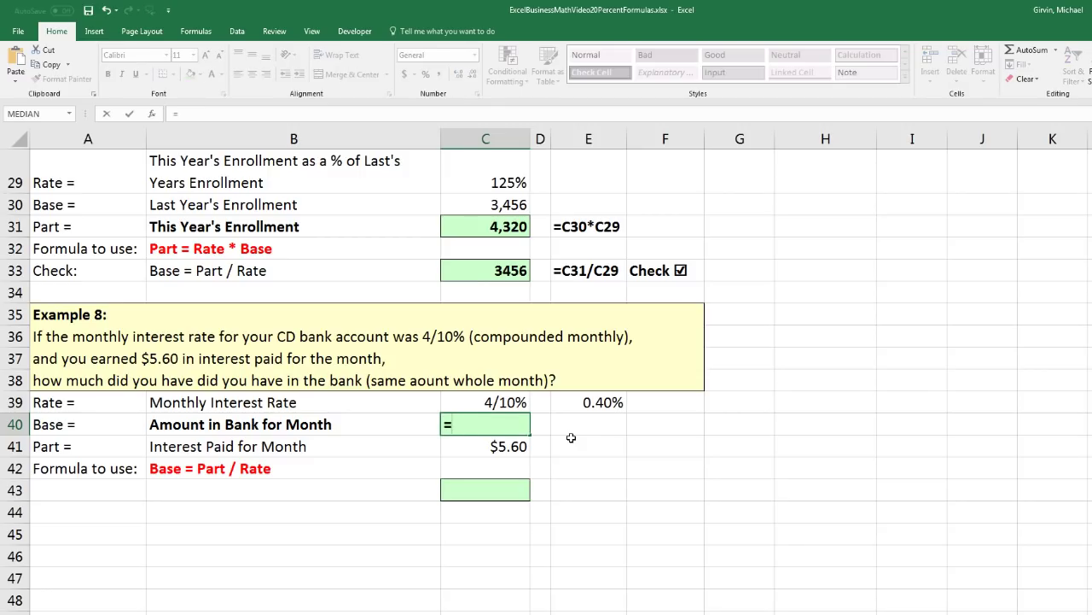
key(Down)
text(/)
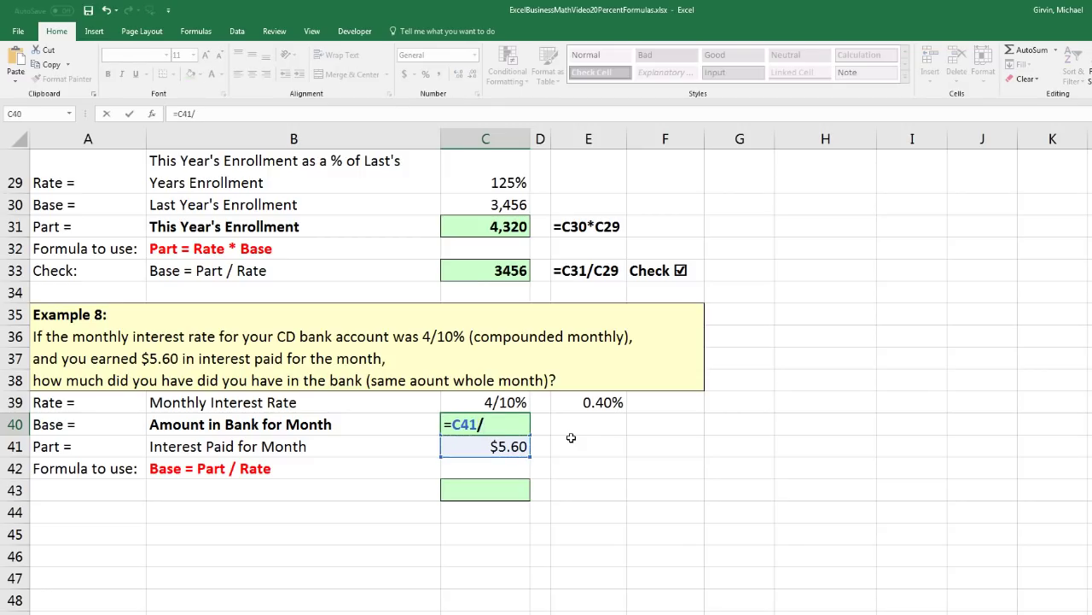
key(Up)
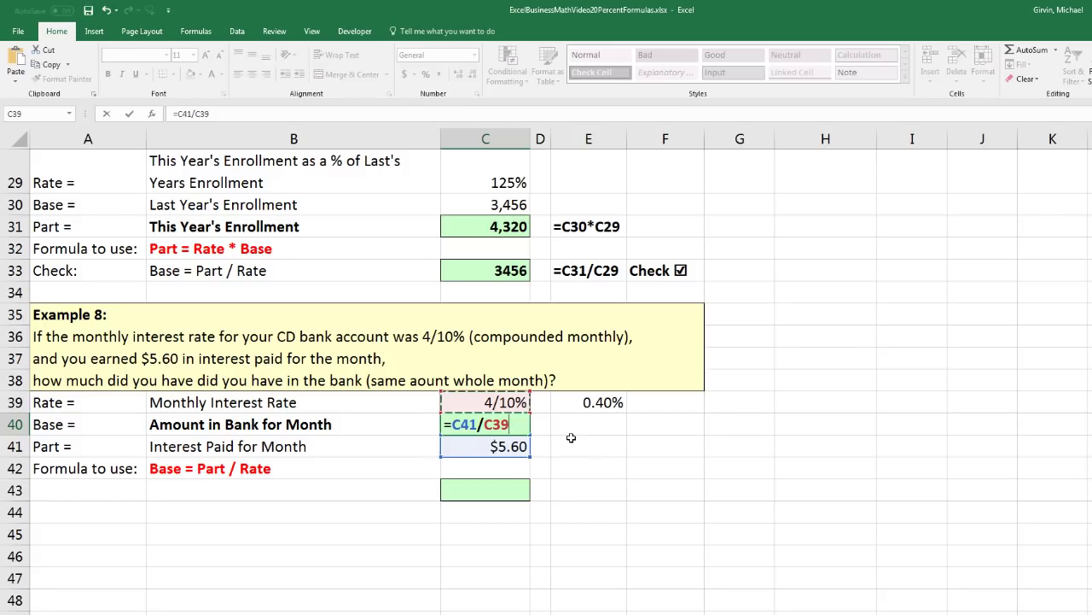
key(Return)
click(519, 423)
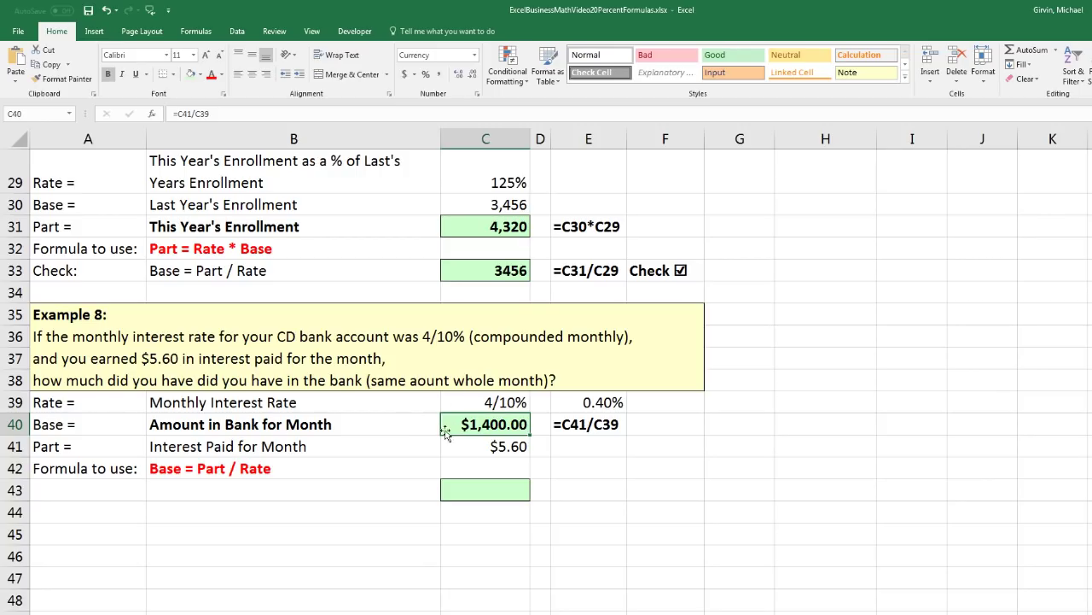
Label the Example 8 check row with "Check:" in A43 and "Part = Rate * Base" in B43
click(81, 495)
text(Check:)
key(Tab)
text(Part = Rate * Base)
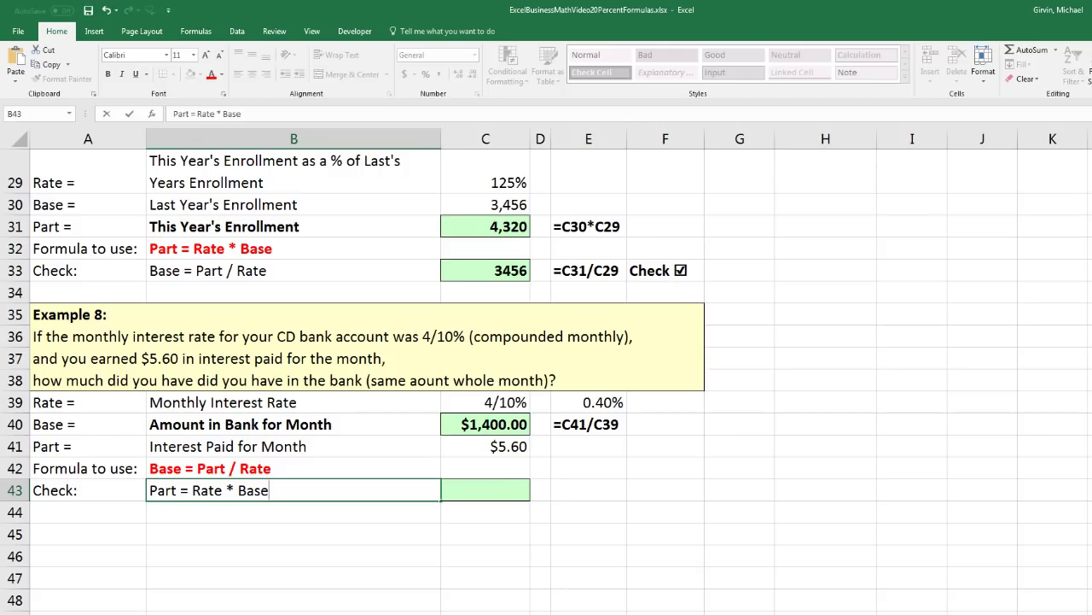
key(Tab)
Check the Example 8 part in C43 by multiplying the rate by the base, =C39*C40
text(=)
key(Up)
key(Up)
key(Up)
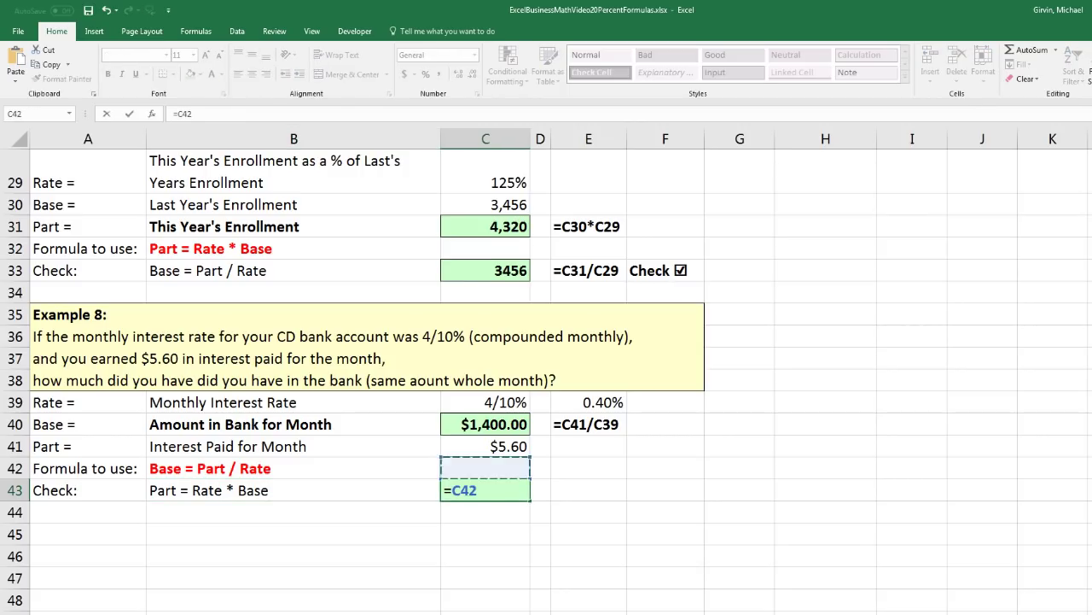
key(Up)
text(*)
key(Up)
key(Up)
key(Up)
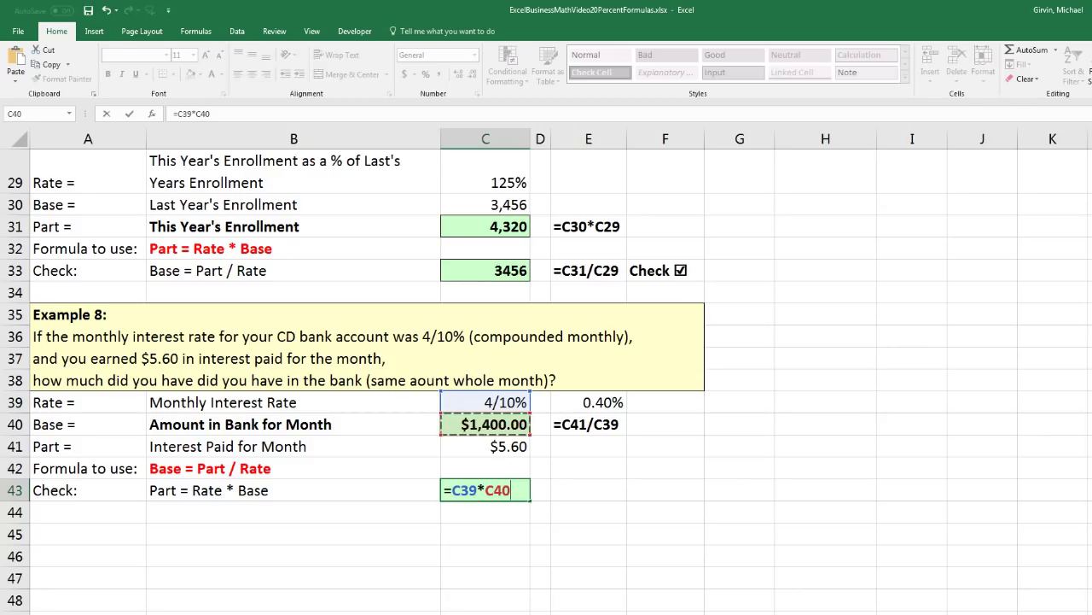
key(Return)
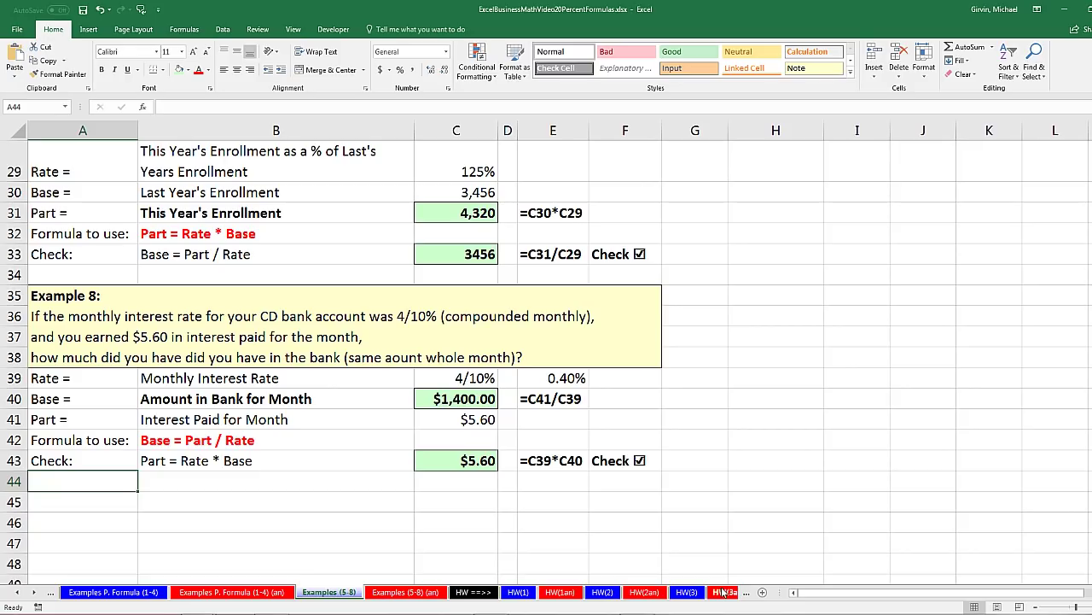
Review the formula summaries on the PF Really 3 Formulas and Percent Formula worksheets, and return to the Cover sheet
click(92, 594)
double_click(19, 595)
double_click(19, 595)
click(205, 593)
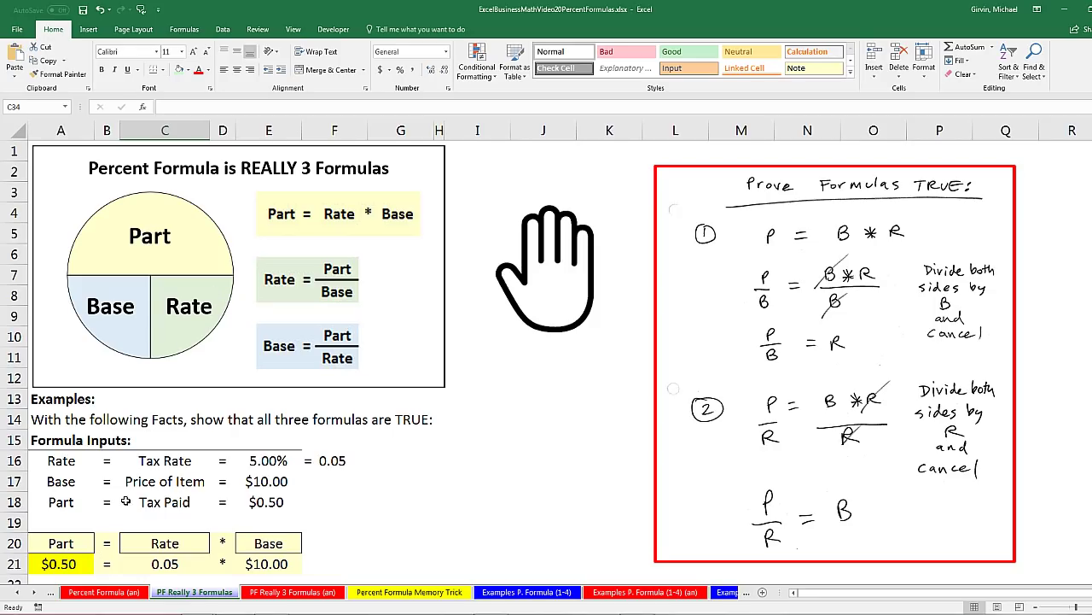
double_click(18, 595)
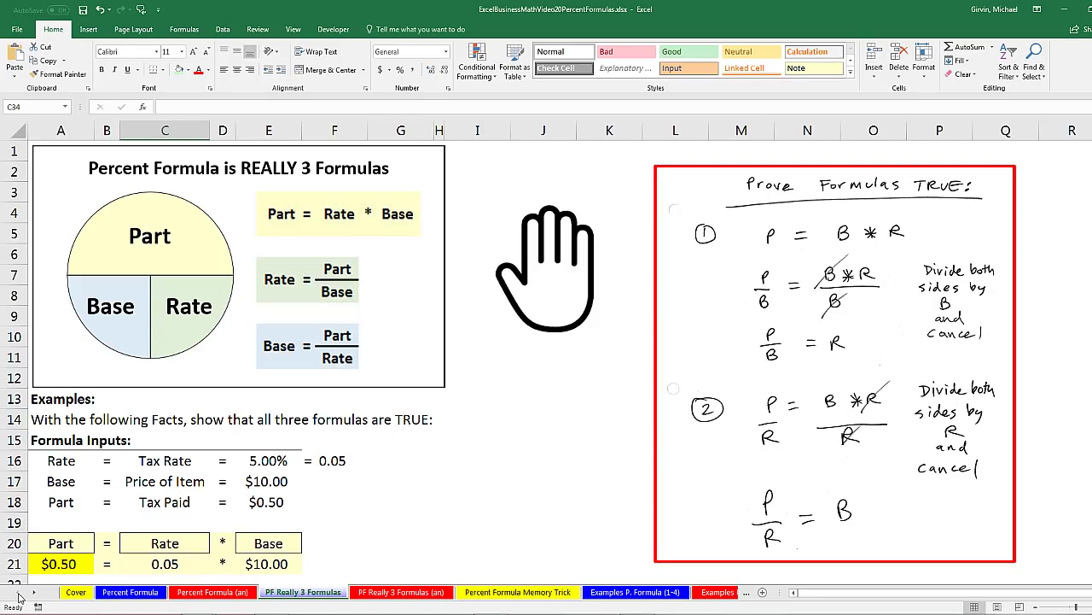
click(128, 592)
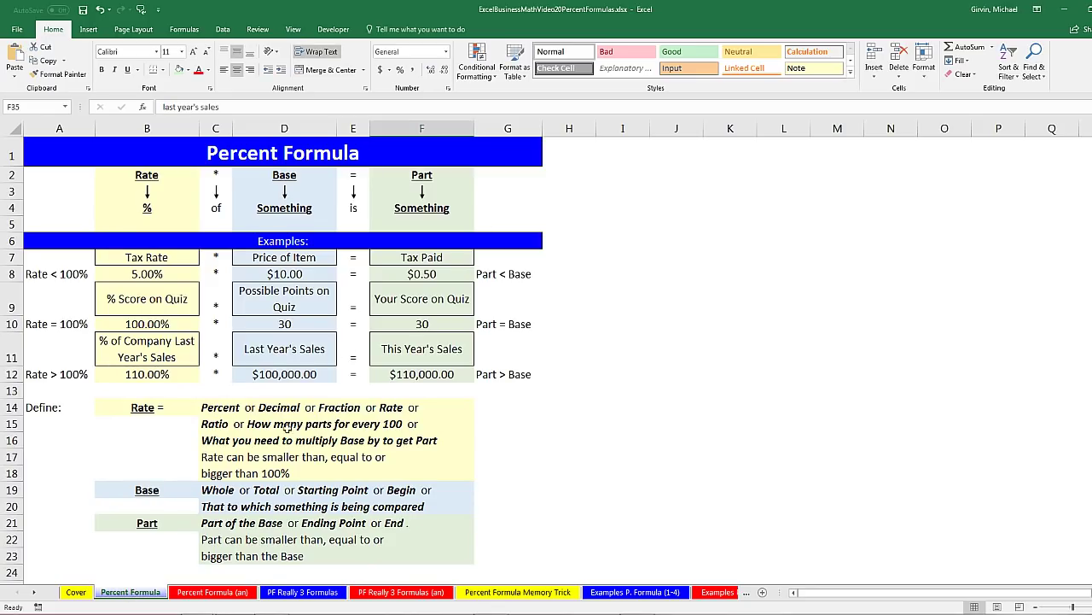
click(77, 592)
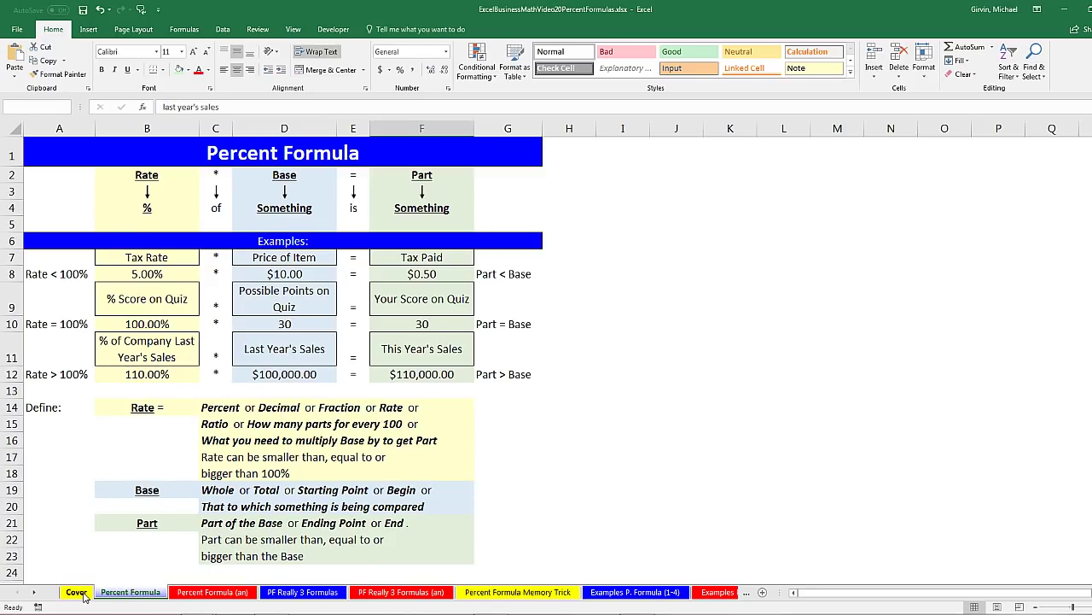